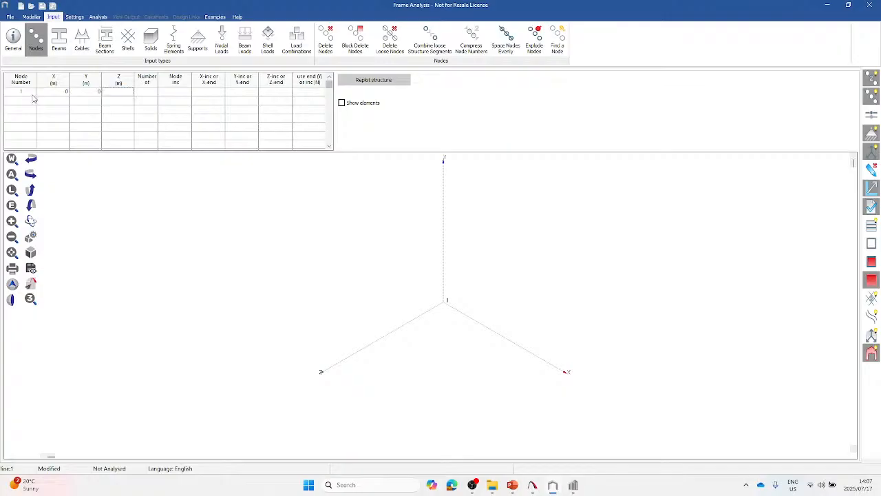
Step: Complete node 1 with Z at 0 and generate 10 extra nodes, node increment 1, spaced 0.3 m along X
{"action": "type", "text": "0"}
{"action": "key", "text": "Tab"}
{"action": "type", "text": "10"}
{"action": "key", "text": "Tab"}
{"action": "type", "text": "1"}
{"action": "key", "text": "Tab"}
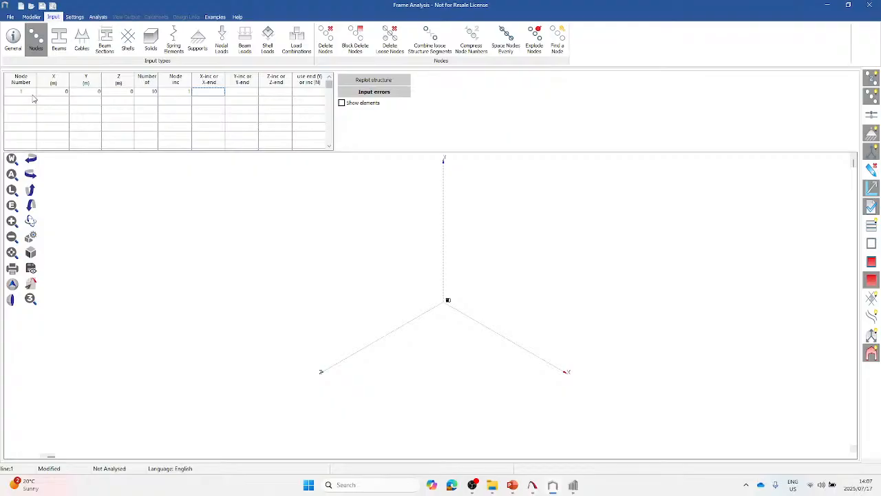
{"action": "type", "text": "0.3"}
{"action": "key", "text": "Return"}
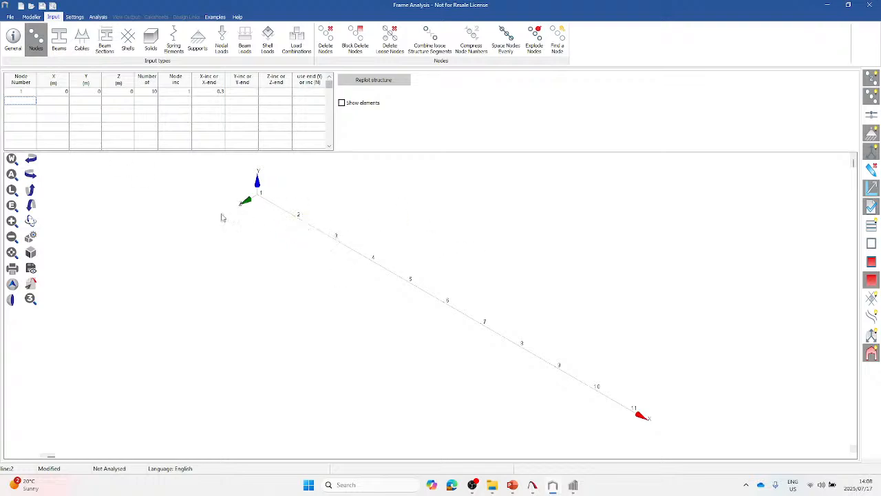
{"action": "scroll", "coordinate": [377, 232], "scroll_direction": "down", "scroll_amount": 1}
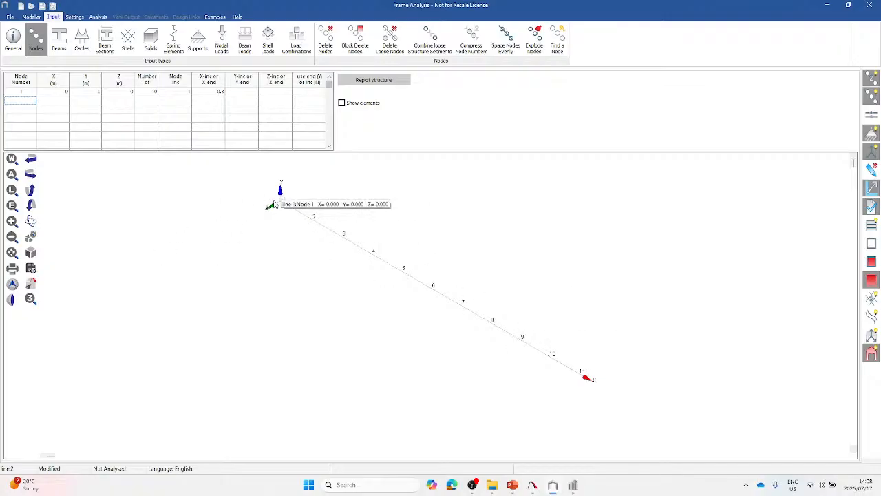
Step: Repeat the node row 10 more times along Z with node increment 11 and a Z increment of 0.3 m
{"action": "key", "text": "Return"}
{"action": "left_click", "coordinate": [40, 107]}
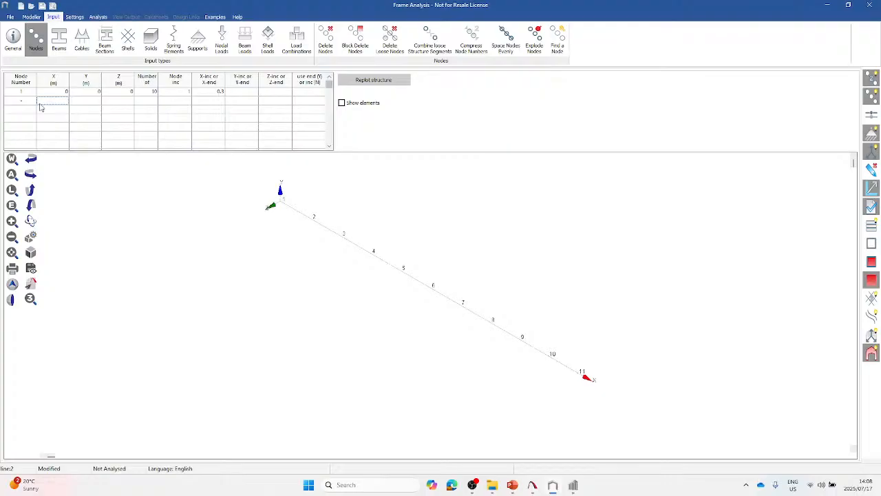
{"action": "key", "text": "Tab"}
{"action": "key", "text": "Tab"}
{"action": "key", "text": "Tab"}
{"action": "type", "text": "10"}
{"action": "key", "text": "Tab"}
{"action": "type", "text": "11"}
{"action": "key", "text": "Tab"}
{"action": "mouse_move", "coordinate": [272, 206]}
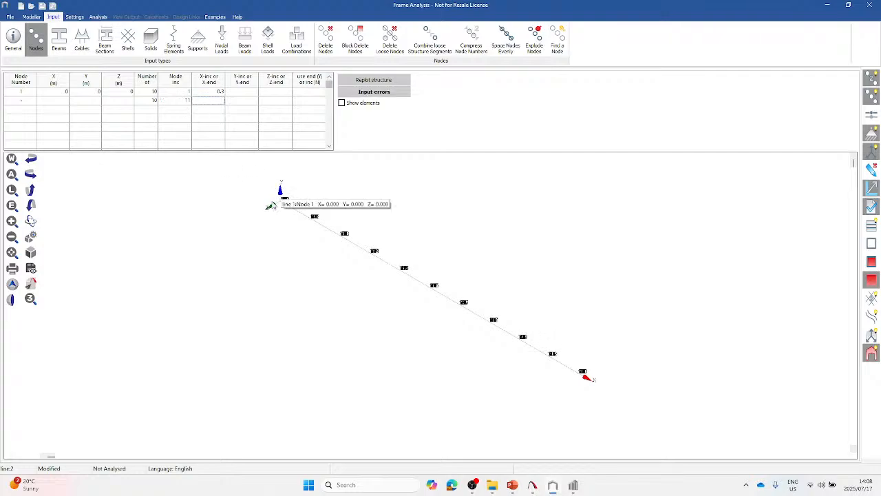
{"action": "left_click", "coordinate": [268, 102]}
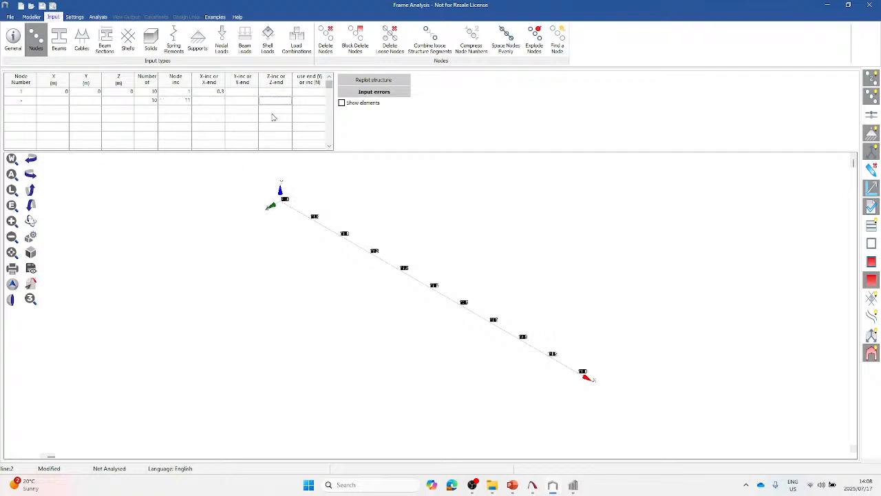
{"action": "type", "text": "0.3"}
{"action": "key", "text": "Return"}
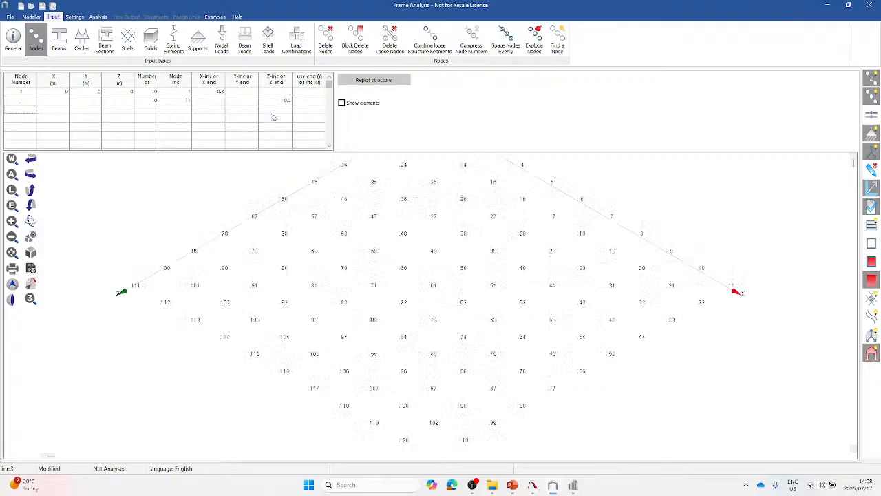
{"action": "scroll", "coordinate": [419, 227], "scroll_direction": "down", "scroll_amount": 3}
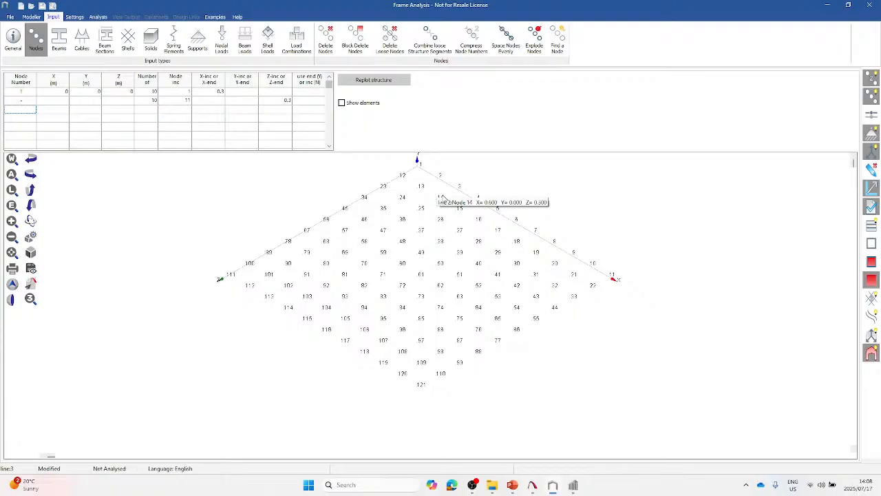
Step: Add node block entry B1-2 to copy the first two node lines once with a node increment of 121
{"action": "left_click", "coordinate": [34, 93]}
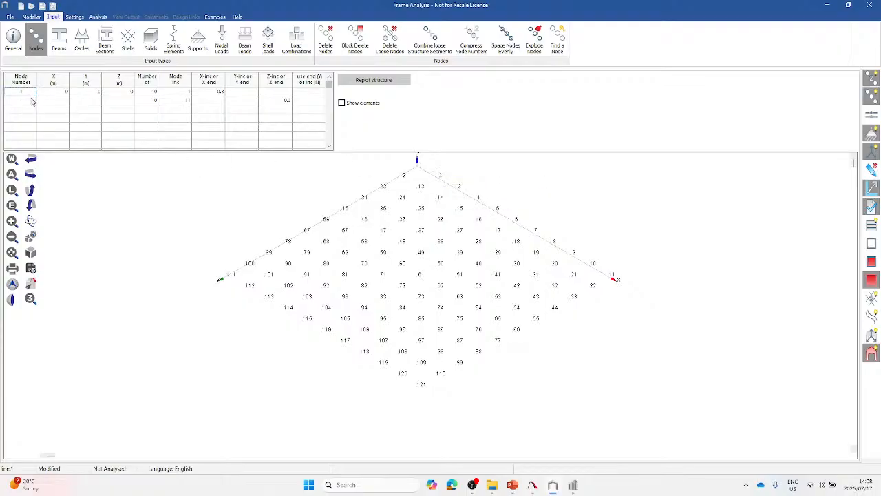
{"action": "left_click", "coordinate": [31, 102]}
{"action": "left_click", "coordinate": [20, 93]}
{"action": "left_click", "coordinate": [25, 102]}
{"action": "left_click", "coordinate": [31, 110]}
{"action": "type", "text": "81-2"}
{"action": "key", "text": "Tab"}
{"action": "key", "text": "Tab"}
{"action": "key", "text": "Tab"}
{"action": "key", "text": "Tab"}
{"action": "type", "text": "1"}
{"action": "key", "text": "Tab"}
{"action": "type", "text": "121"}
{"action": "key", "text": "Return"}
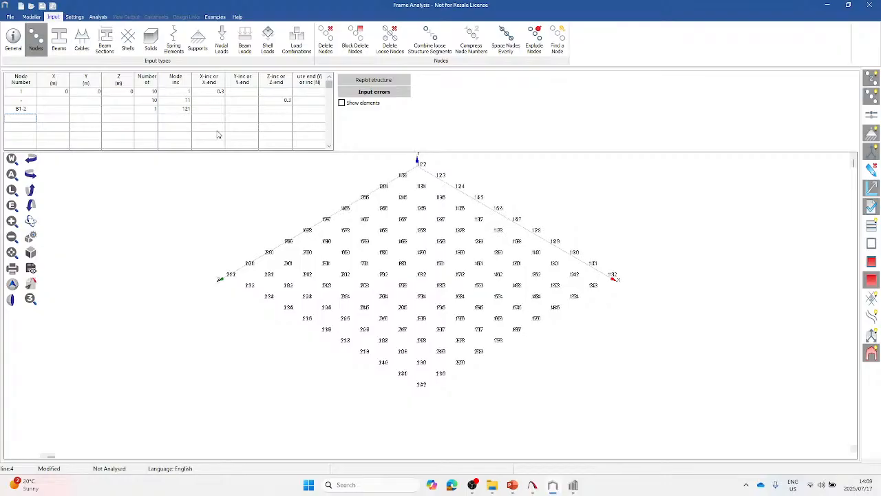
Step: Add orientation node 1000 at X 0, Y 1, Z 0, leaving a blank row beneath the block entry
{"action": "left_click", "coordinate": [32, 128]}
{"action": "type", "text": "1000"}
{"action": "left_click", "coordinate": [63, 128]}
{"action": "type", "text": "0"}
{"action": "key", "text": "Tab"}
{"action": "type", "text": "1"}
{"action": "key", "text": "Tab"}
{"action": "type", "text": "0"}
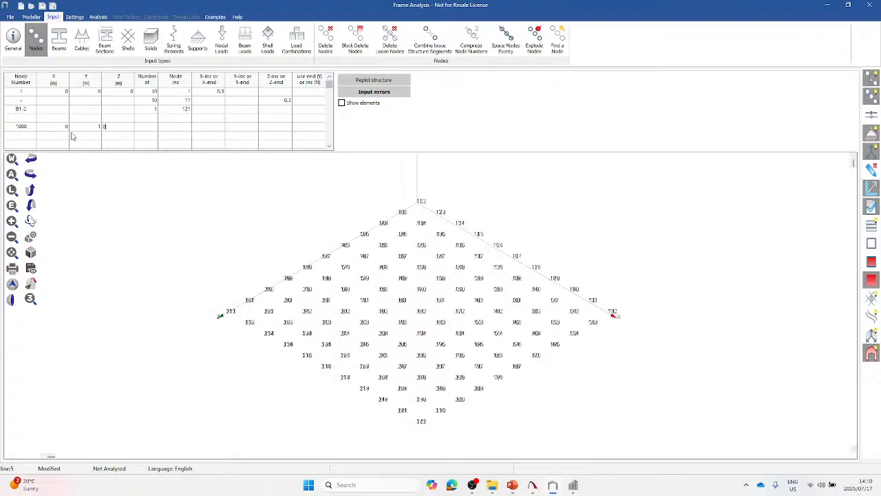
{"action": "key", "text": "Tab"}
{"action": "scroll", "coordinate": [320, 294], "scroll_direction": "down", "scroll_amount": 2}
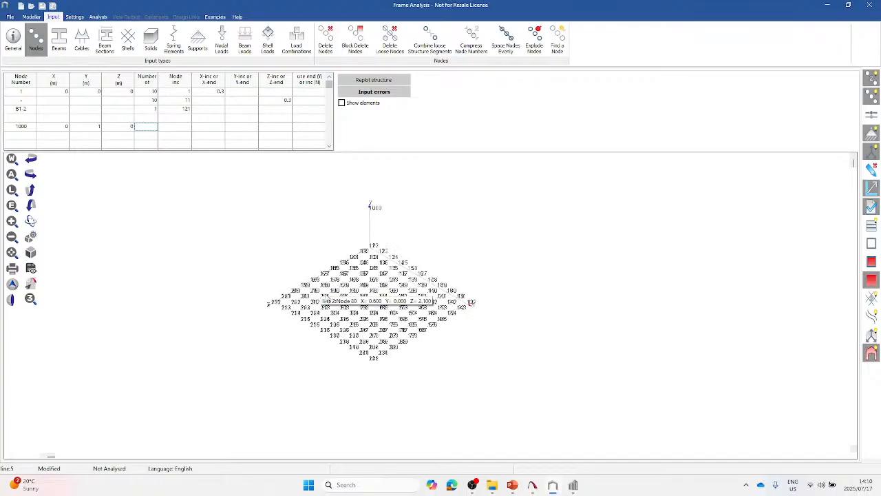
{"action": "scroll", "coordinate": [352, 261], "scroll_direction": "up", "scroll_amount": 1}
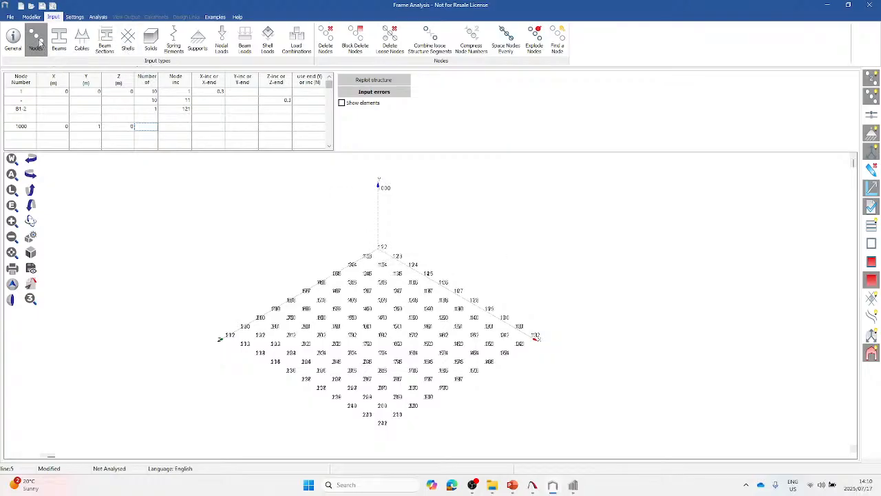
Step: Define the first quadrilateral shell between nodes 122, 133, 134 and 123
{"action": "left_click", "coordinate": [128, 45]}
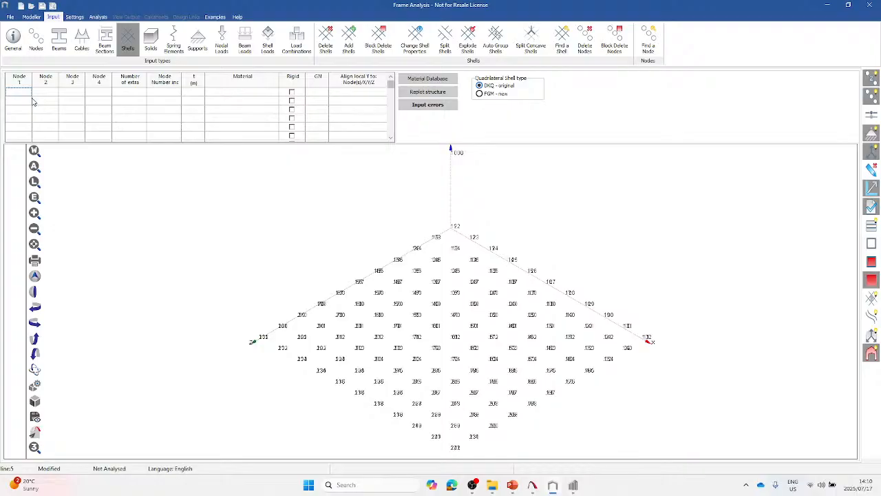
{"action": "type", "text": "122"}
{"action": "left_click", "coordinate": [43, 102]}
{"action": "scroll", "coordinate": [457, 233], "scroll_direction": "up", "scroll_amount": 2}
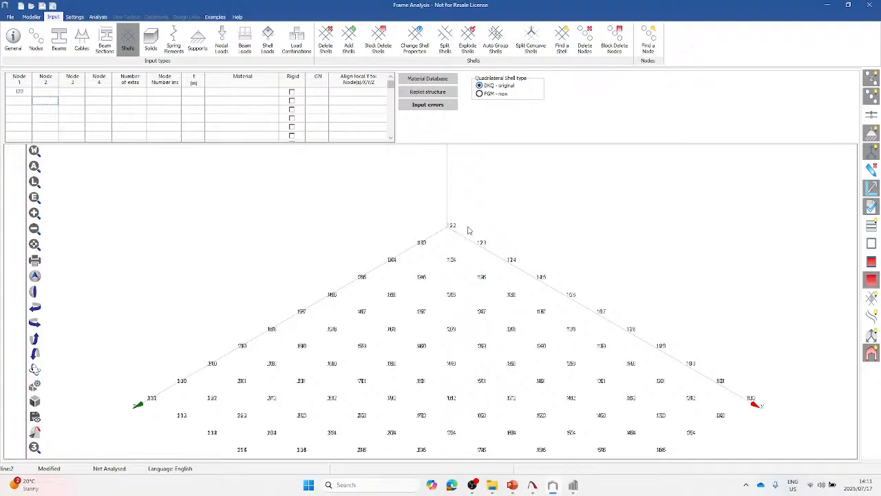
{"action": "scroll", "coordinate": [470, 231], "scroll_direction": "up", "scroll_amount": 2}
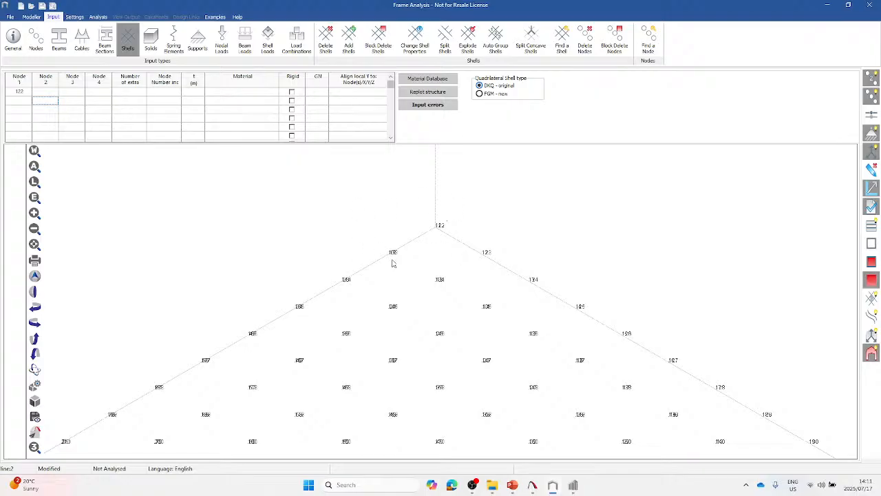
{"action": "scroll", "coordinate": [434, 233], "scroll_direction": "up", "scroll_amount": 1}
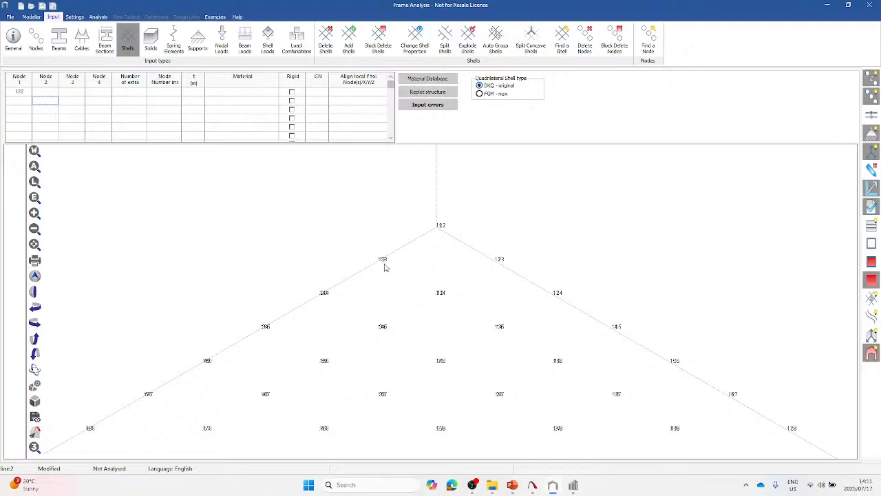
{"action": "scroll", "coordinate": [385, 266], "scroll_direction": "up", "scroll_amount": 2}
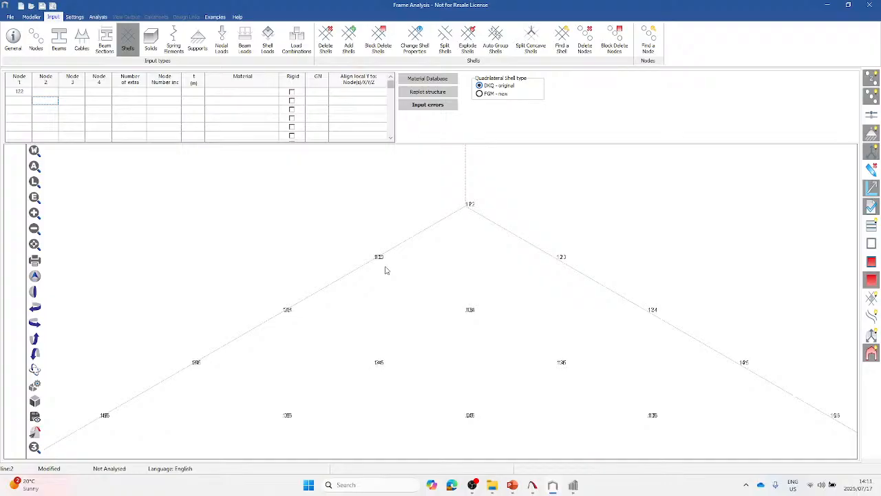
{"action": "left_click", "coordinate": [47, 93]}
{"action": "type", "text": "133"}
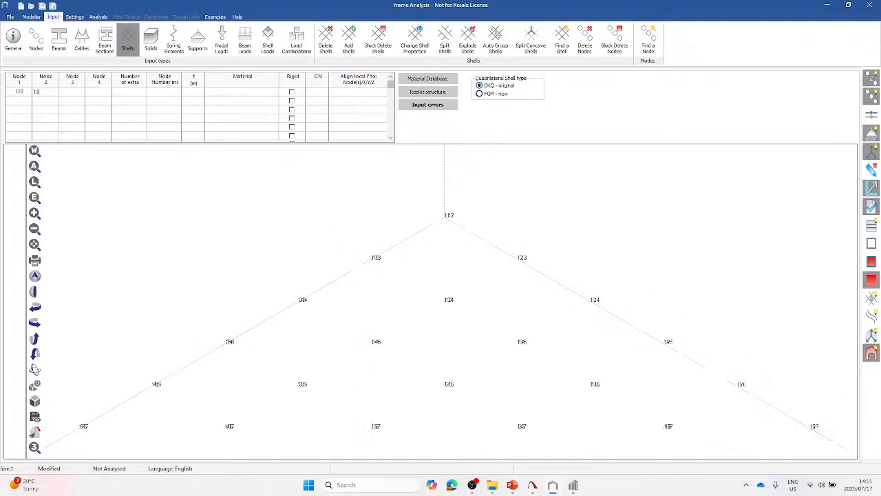
{"action": "key", "text": "Tab"}
{"action": "type", "text": "13"}
{"action": "key", "text": "Tab"}
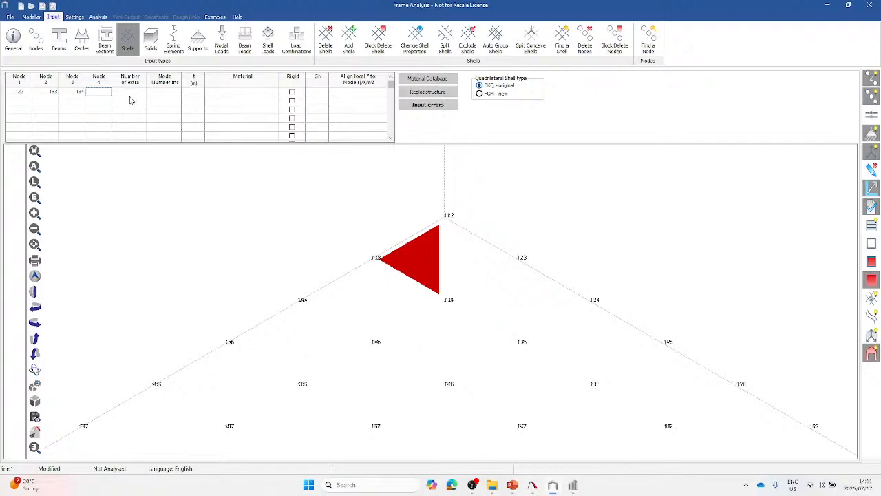
{"action": "type", "text": "123"}
{"action": "left_click", "coordinate": [140, 101]}
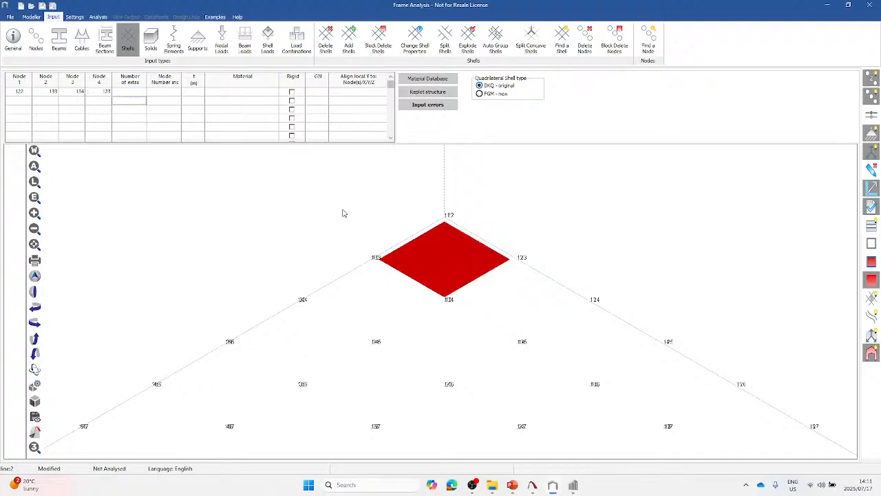
Step: Generate 9 extra shells from the first one along X with a node number increment of 1
{"action": "scroll", "coordinate": [268, 214], "scroll_direction": "down", "scroll_amount": 2}
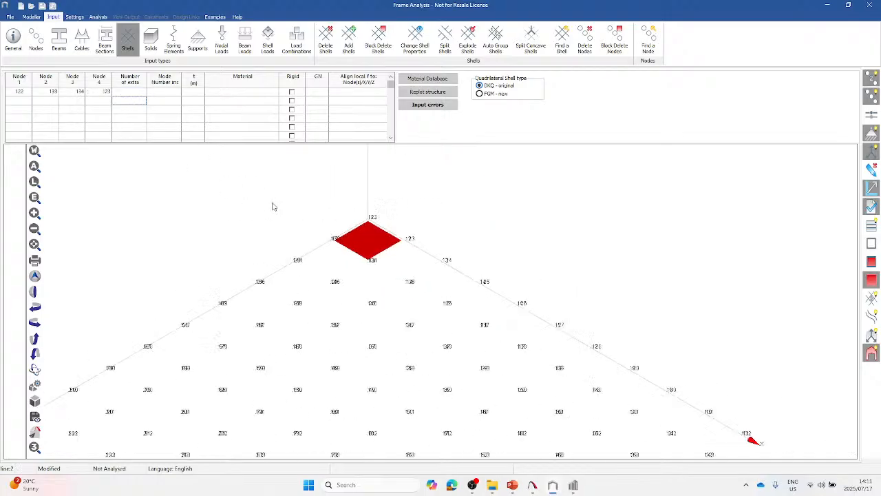
{"action": "scroll", "coordinate": [312, 227], "scroll_direction": "down", "scroll_amount": 1}
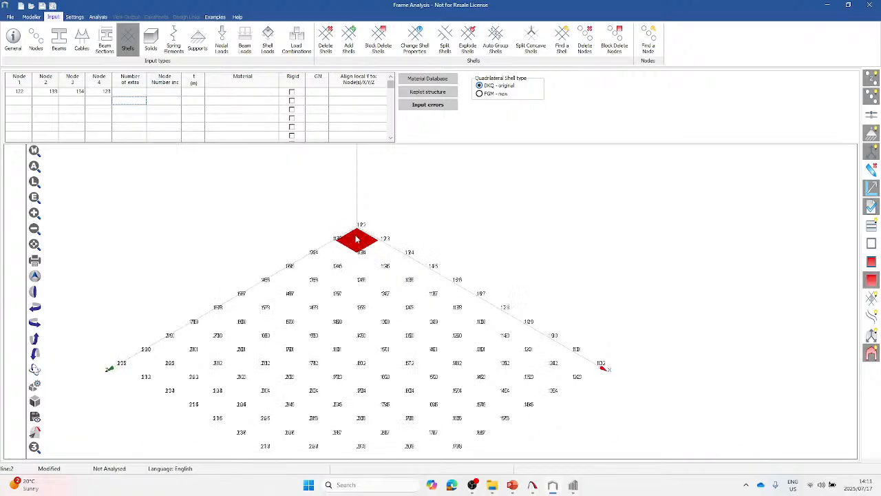
{"action": "scroll", "coordinate": [355, 239], "scroll_direction": "up", "scroll_amount": 1}
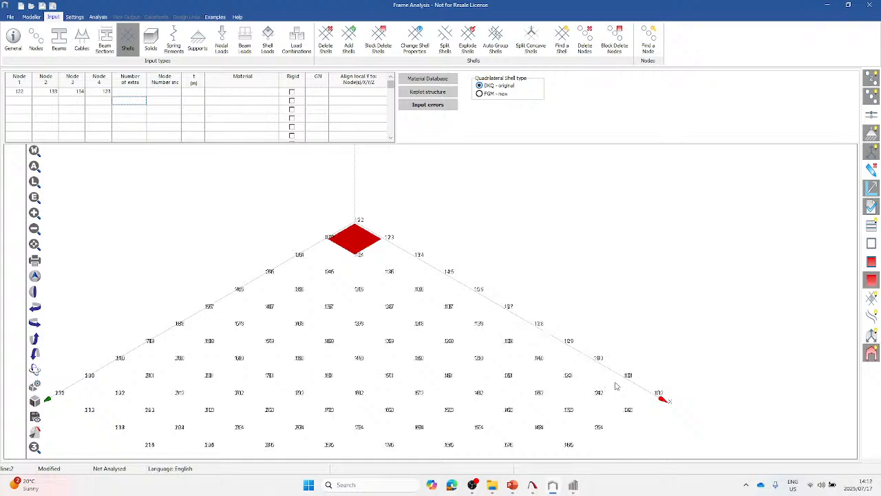
{"action": "key", "text": "Up"}
{"action": "type", "text": "9"}
{"action": "key", "text": "Tab"}
{"action": "type", "text": "1"}
{"action": "key", "text": "Tab"}
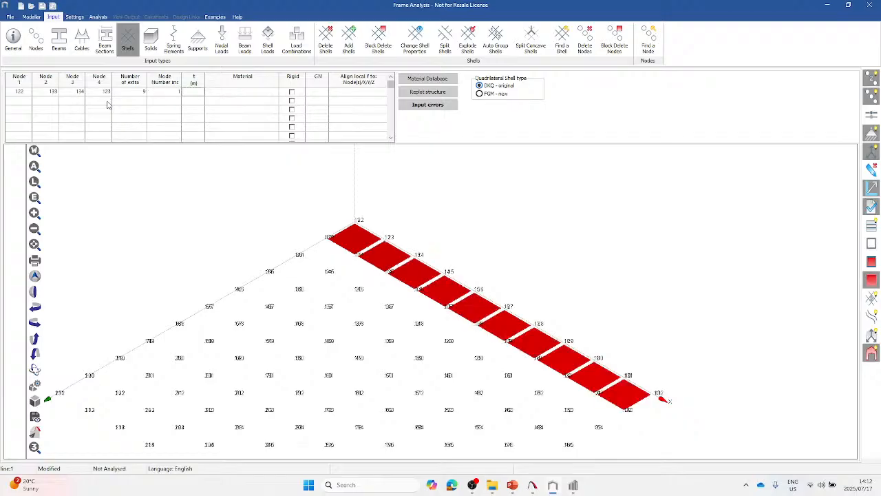
Step: Give the shell row a thickness of 0.3 m and the material Concrete:30 MPa
{"action": "type", "text": "0.3"}
{"action": "key", "text": "Return"}
{"action": "left_click", "coordinate": [258, 93]}
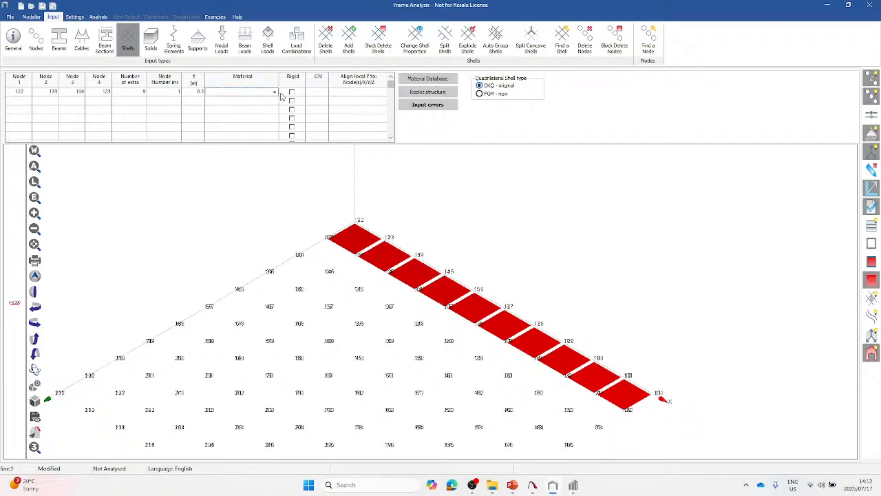
{"action": "left_click", "coordinate": [275, 92]}
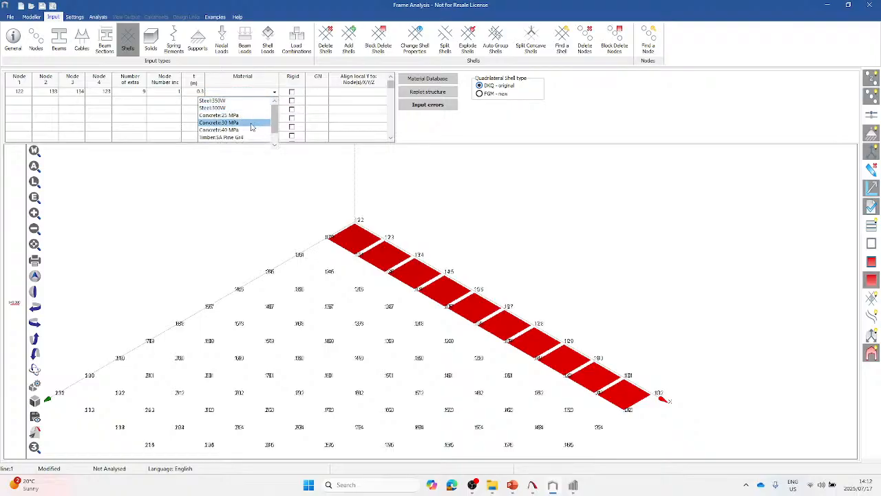
{"action": "left_click", "coordinate": [253, 125]}
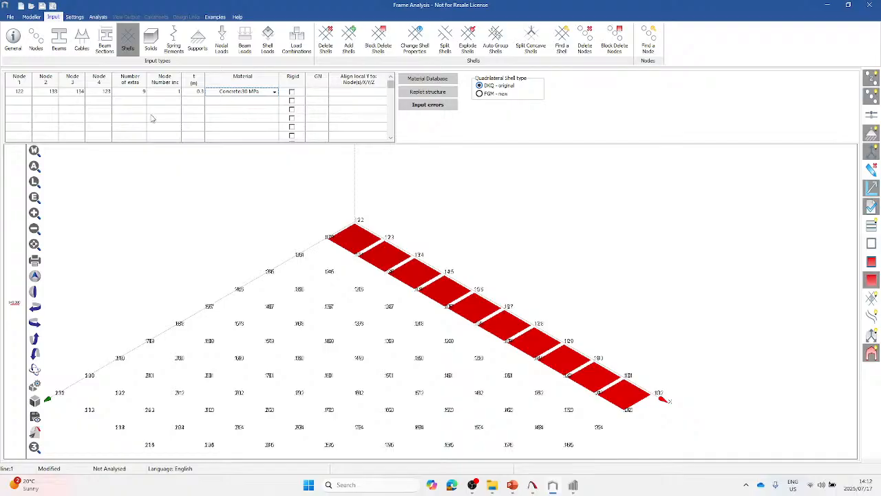
Step: Add shell block entry B1 to repeat the shell row 9 extra times with a node number increment of 11
{"action": "left_click", "coordinate": [25, 104]}
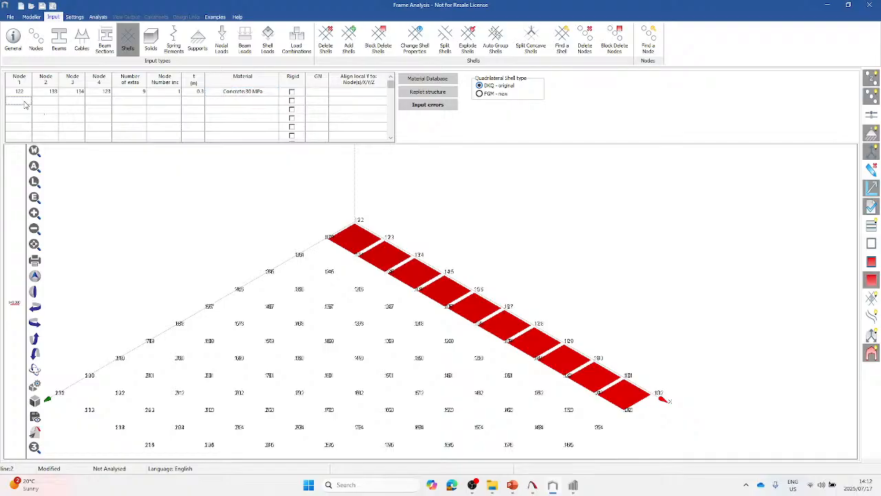
{"action": "scroll", "coordinate": [438, 251], "scroll_direction": "down", "scroll_amount": 2}
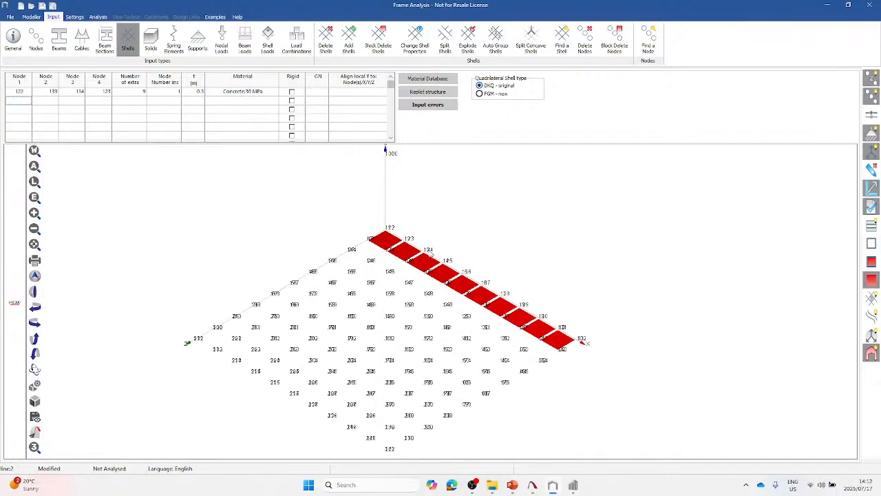
{"action": "scroll", "coordinate": [395, 296], "scroll_direction": "up", "scroll_amount": 1}
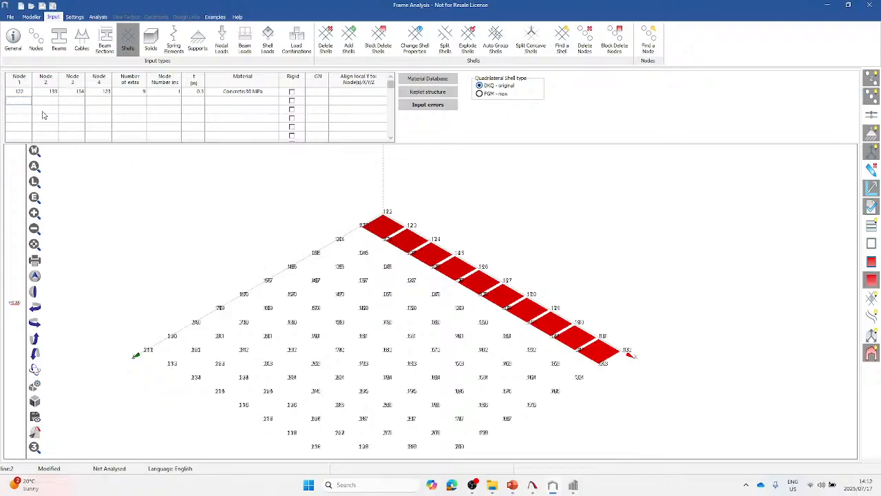
{"action": "type", "text": "81"}
{"action": "left_click", "coordinate": [133, 100]}
{"action": "type", "text": "9"}
{"action": "key", "text": "Tab"}
{"action": "type", "text": "11"}
{"action": "key", "text": "Tab"}
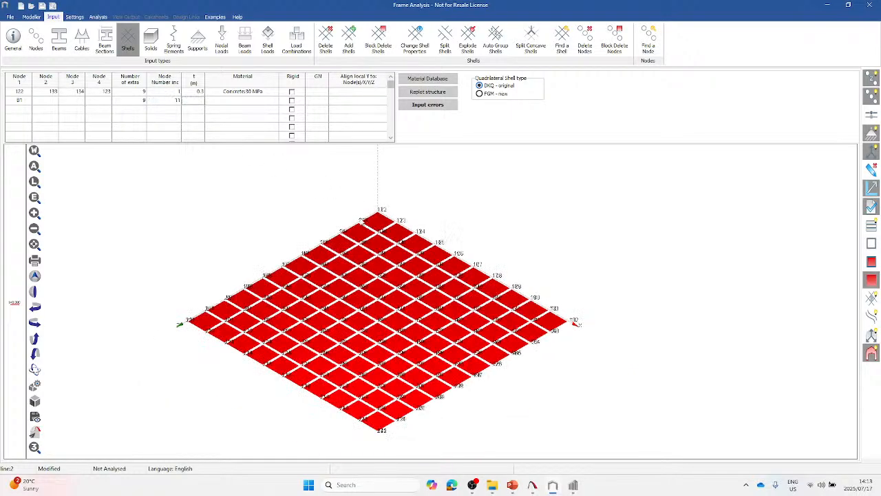
{"action": "scroll", "coordinate": [395, 332], "scroll_direction": "up", "scroll_amount": 1}
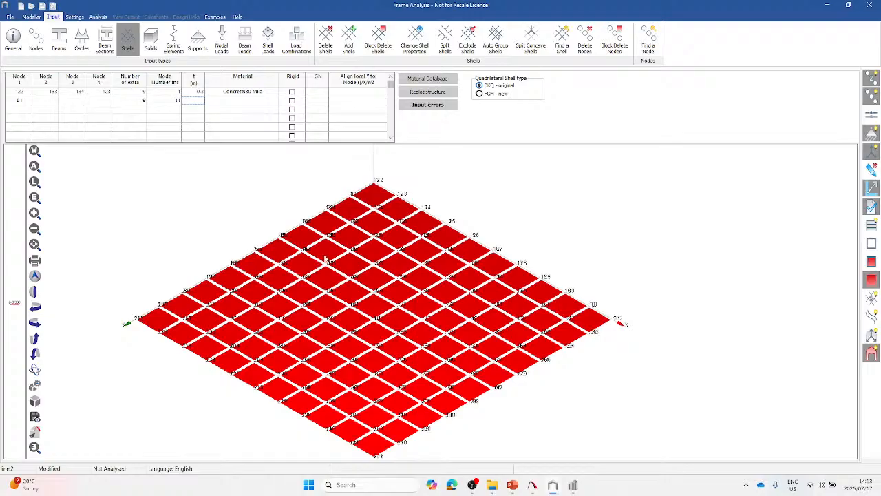
Step: Open the spring elements input and go to the spring type stiffness table
{"action": "left_click", "coordinate": [176, 50]}
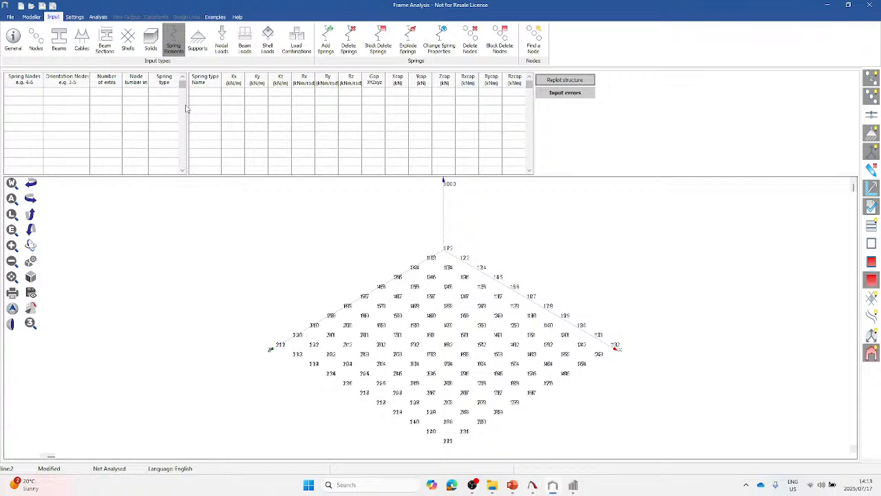
{"action": "left_click", "coordinate": [236, 101]}
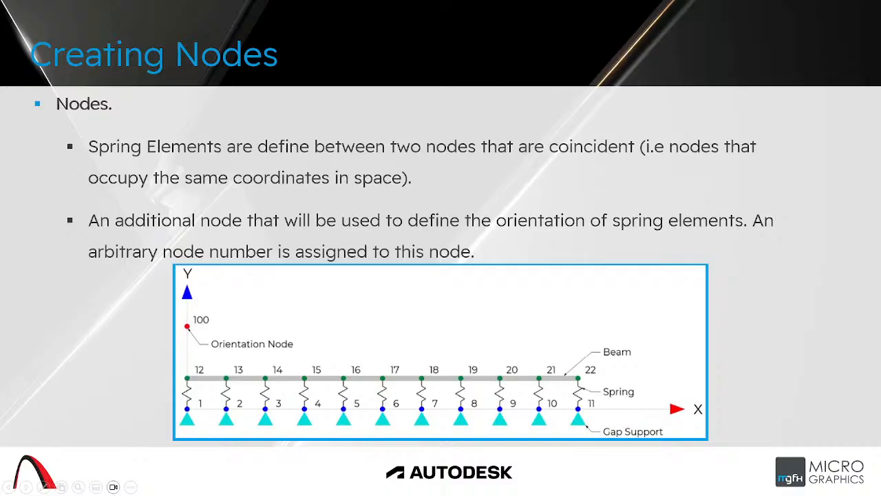
{"action": "key", "text": "Right"}
{"action": "key", "text": "Right"}
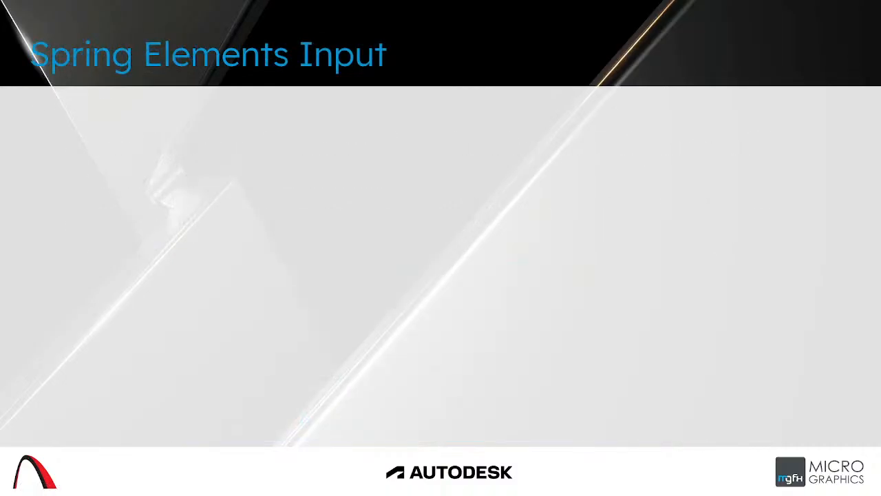
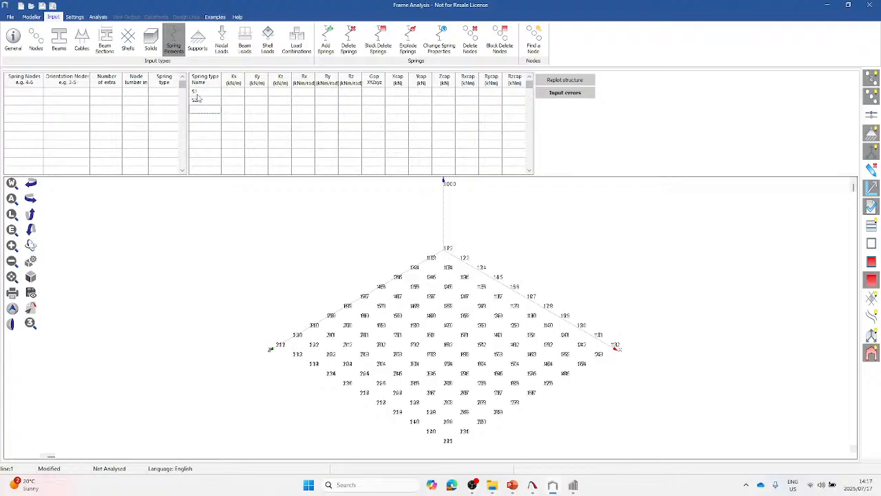
Step: Name the third spring type S3 and set Kx to 450, 112.5 and 225 kN/m for S1, S2 and S3
{"action": "type", "text": "S3"}
{"action": "key", "text": "Tab"}
{"action": "key", "text": "Up"}
{"action": "key", "text": "Up"}
{"action": "type", "text": "450"}
{"action": "key", "text": "Return"}
{"action": "type", "text": "112.5"}
{"action": "key", "text": "Return"}
{"action": "double_click", "coordinate": [234, 101]}
{"action": "left_click", "coordinate": [234, 113]}
{"action": "type", "text": "225"}
Step: Define the first corner spring between nodes 1-122 with orientation nodes 1-1000
{"action": "left_click", "coordinate": [32, 94]}
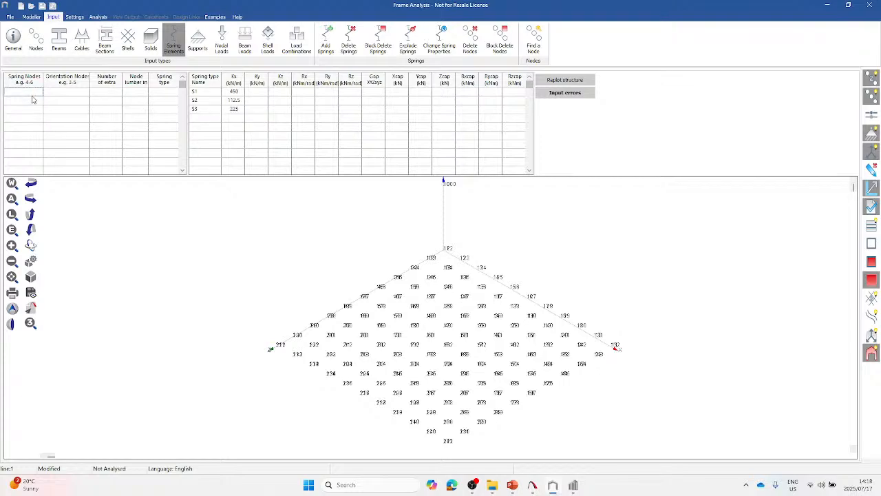
{"action": "scroll", "coordinate": [450, 237], "scroll_direction": "up", "scroll_amount": 2}
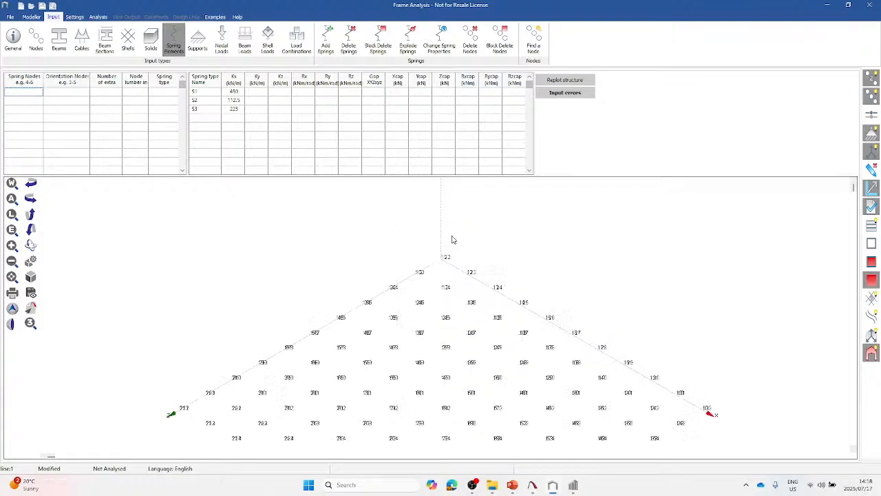
{"action": "scroll", "coordinate": [432, 246], "scroll_direction": "down", "scroll_amount": 2}
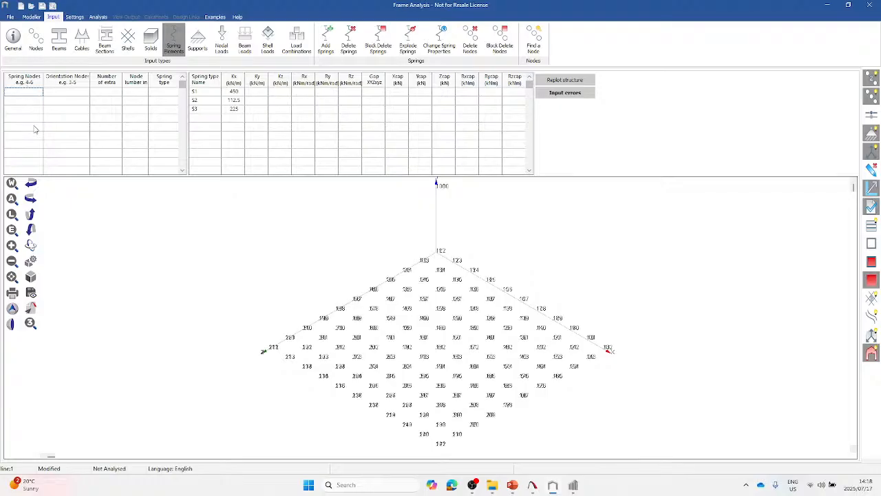
{"action": "scroll", "coordinate": [438, 249], "scroll_direction": "up", "scroll_amount": 2}
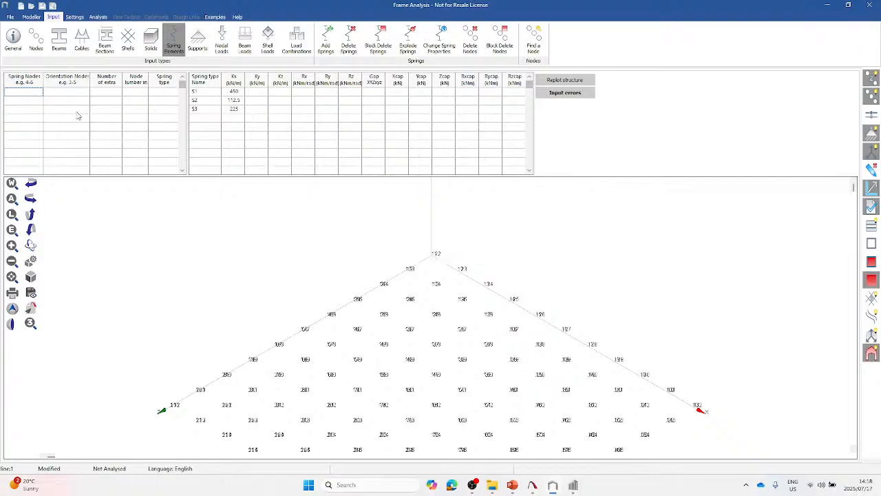
{"action": "type", "text": "1-122"}
{"action": "left_click", "coordinate": [69, 92]}
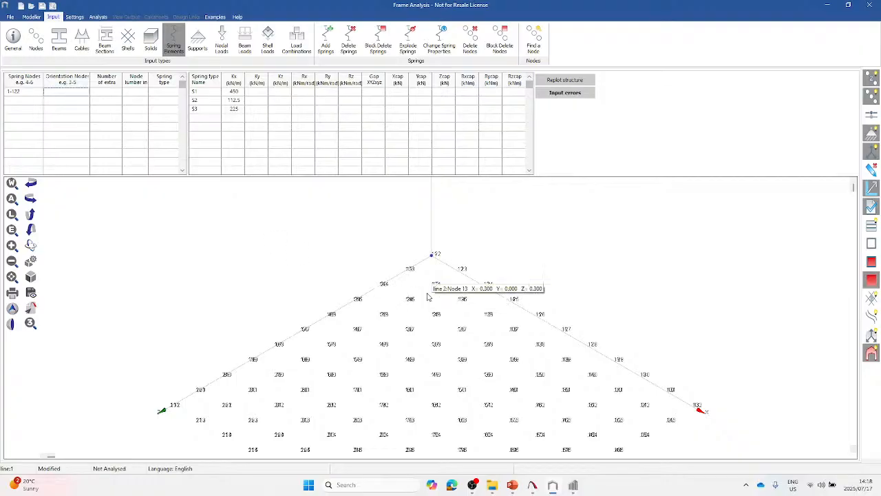
{"action": "scroll", "coordinate": [427, 297], "scroll_direction": "down", "scroll_amount": 2}
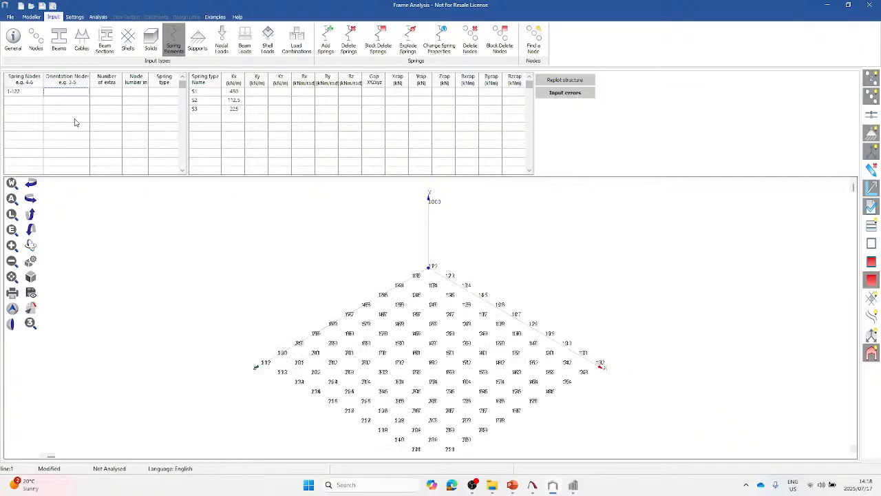
{"action": "type", "text": "1-1000"}
Step: Generate 1 extra corner spring with a node number increment of 10 and assign spring type S2
{"action": "left_click", "coordinate": [106, 94]}
{"action": "scroll", "coordinate": [596, 354], "scroll_direction": "up", "scroll_amount": 1}
{"action": "scroll", "coordinate": [510, 294], "scroll_direction": "down", "scroll_amount": 2}
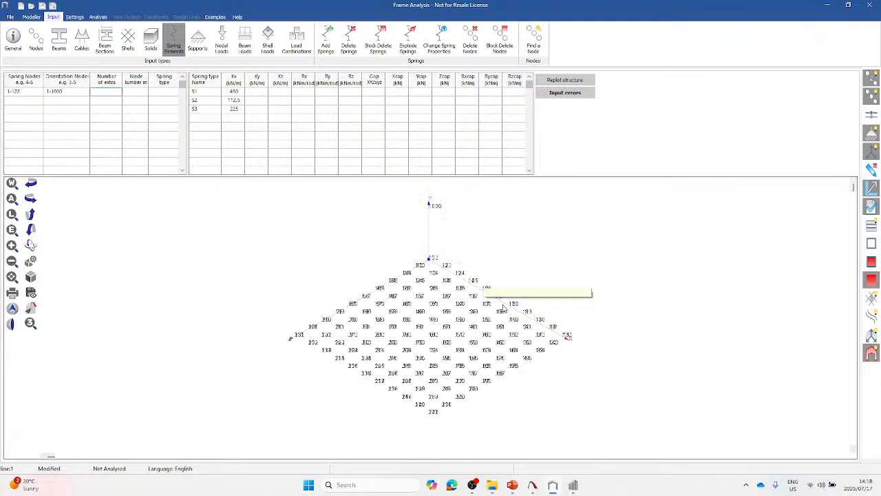
{"action": "scroll", "coordinate": [563, 338], "scroll_direction": "up", "scroll_amount": 1}
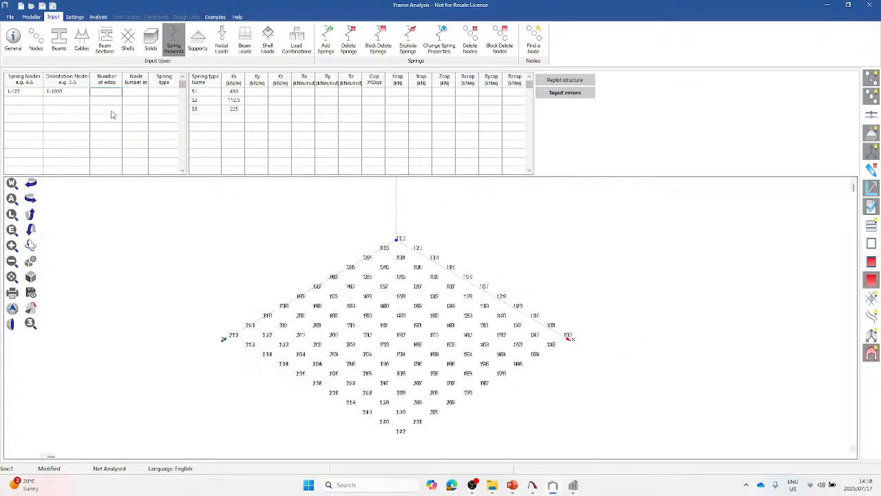
{"action": "type", "text": "1"}
{"action": "key", "text": "Tab"}
{"action": "scroll", "coordinate": [531, 296], "scroll_direction": "up", "scroll_amount": 2}
{"action": "mouse_move", "coordinate": [587, 359]}
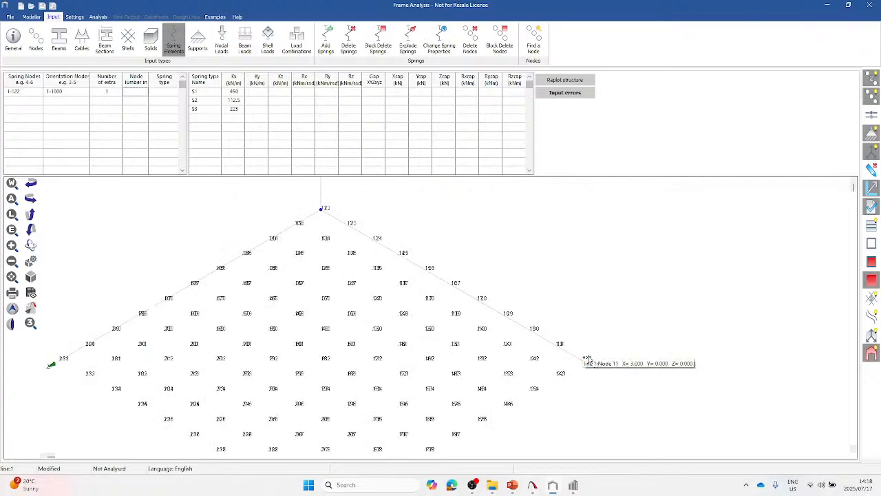
{"action": "left_click", "coordinate": [588, 364]}
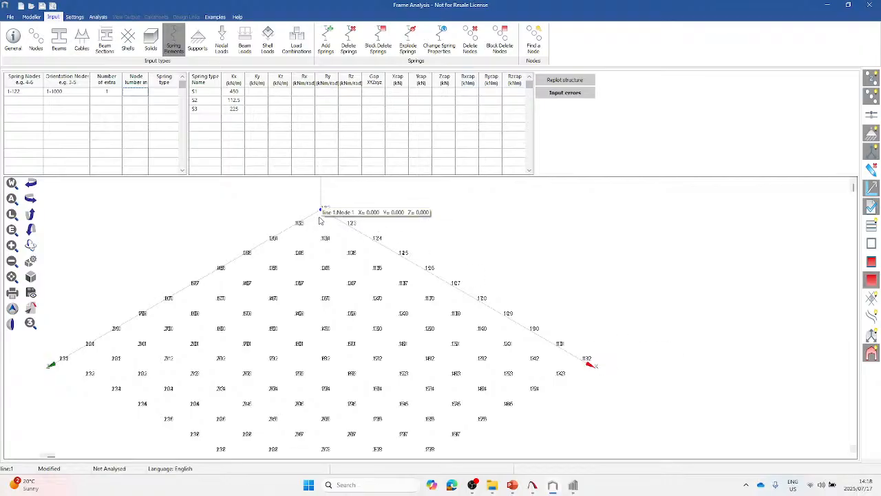
{"action": "type", "text": "10"}
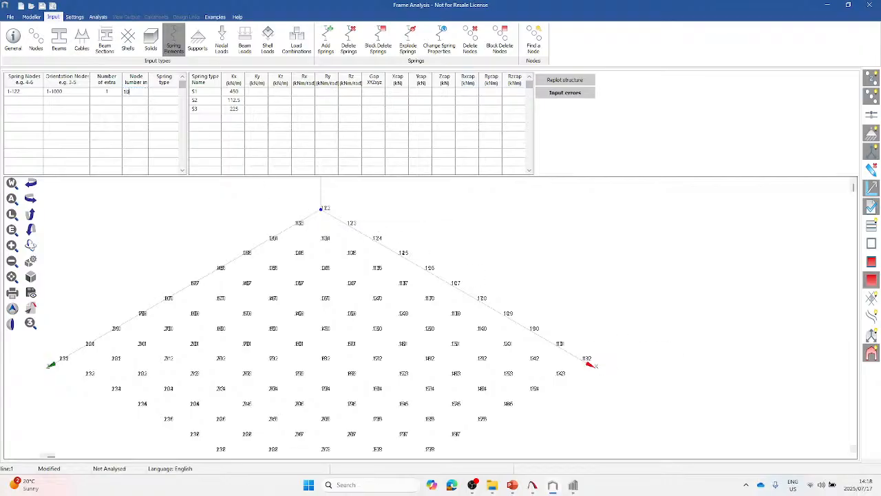
{"action": "key", "text": "Tab"}
{"action": "left_click", "coordinate": [173, 93]}
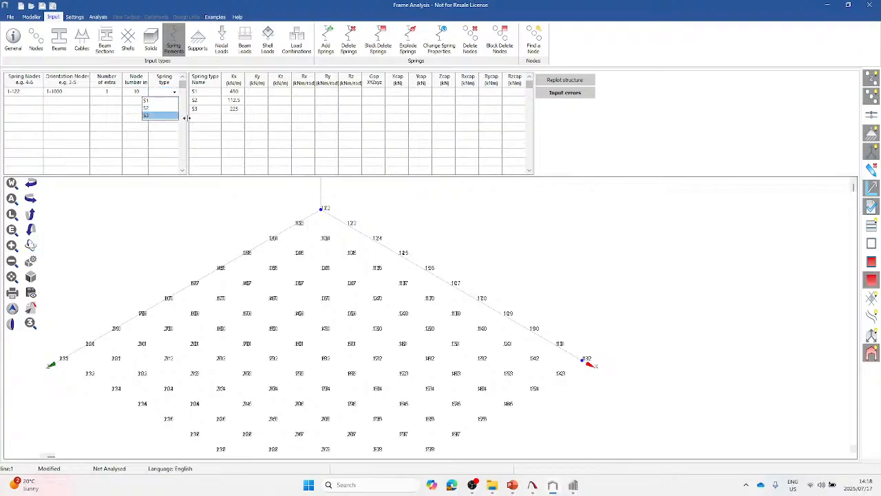
{"action": "left_click", "coordinate": [173, 108]}
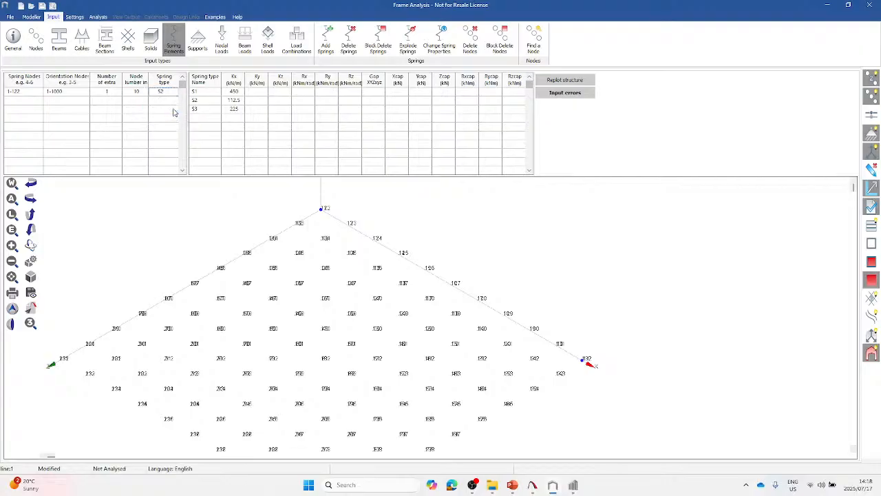
Step: Add spring block entry B1 below the 1-122 spring row
{"action": "left_click", "coordinate": [33, 103]}
{"action": "type", "text": "81"}
{"action": "key", "text": "Tab"}
{"action": "scroll", "coordinate": [416, 282], "scroll_direction": "down", "scroll_amount": 2}
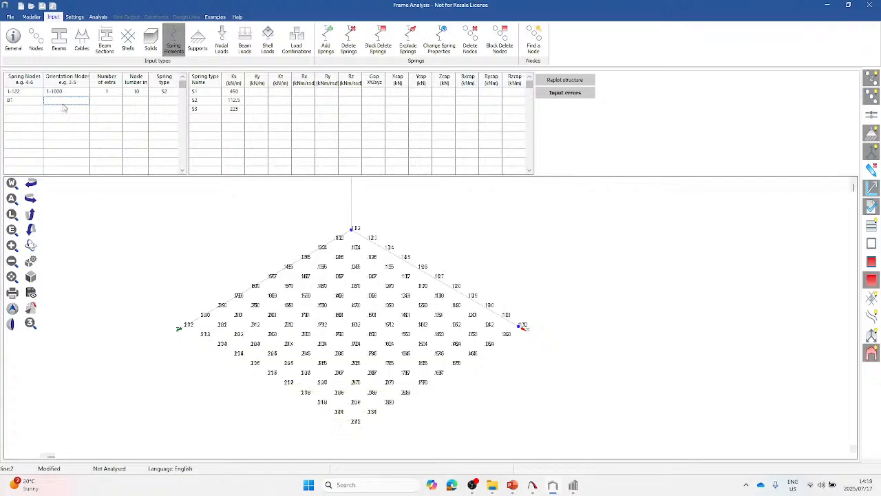
{"action": "left_click", "coordinate": [19, 102]}
{"action": "left_click", "coordinate": [25, 94]}
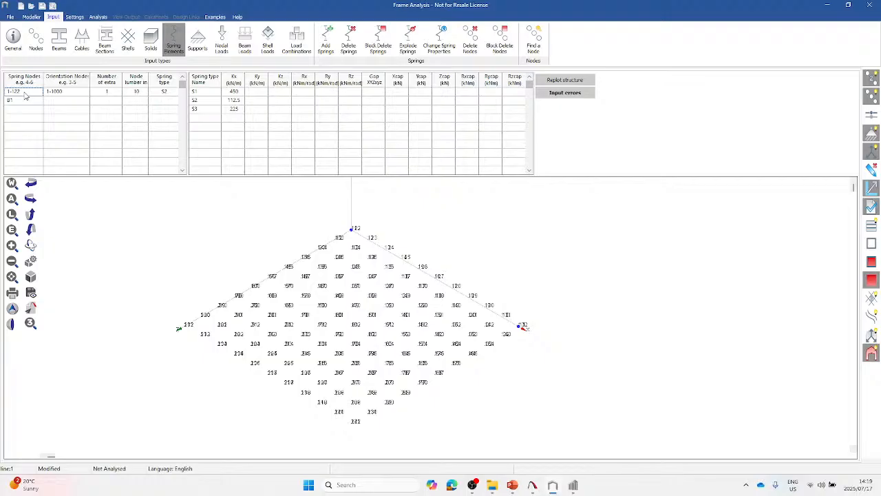
Step: Repeat block B1 1 extra time with a node number increment of 110 and spring type S2
{"action": "left_click", "coordinate": [112, 102]}
{"action": "type", "text": "1"}
{"action": "key", "text": "Tab"}
{"action": "type", "text": "110"}
{"action": "key", "text": "Tab"}
{"action": "left_click", "coordinate": [175, 100]}
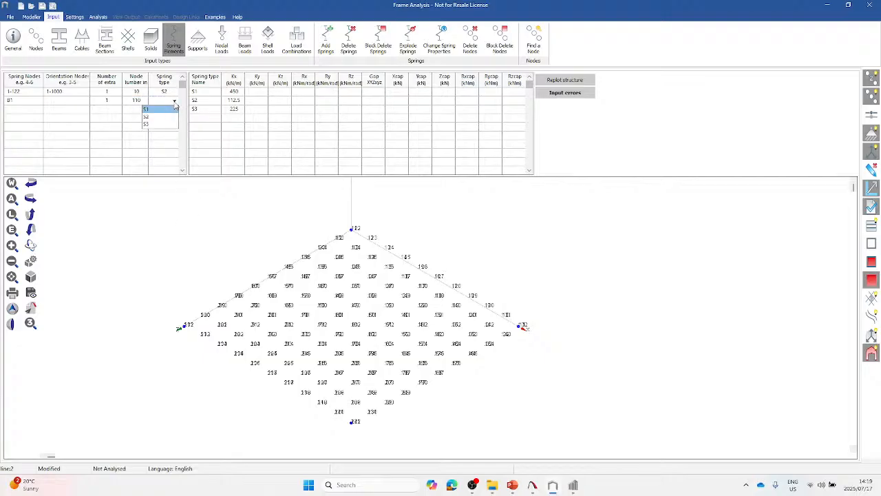
{"action": "left_click", "coordinate": [161, 117]}
{"action": "scroll", "coordinate": [192, 340], "scroll_direction": "up", "scroll_amount": 2}
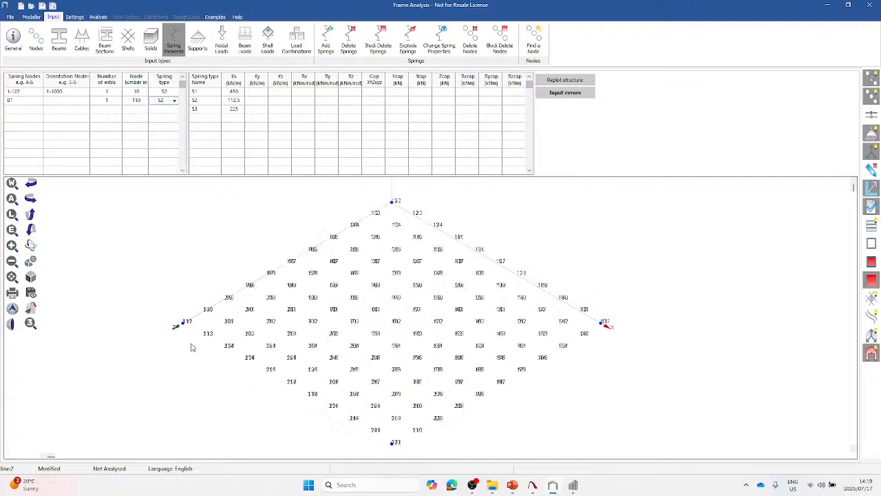
Step: Define the first edge spring along X between nodes 2-123
{"action": "left_click", "coordinate": [21, 113]}
{"action": "scroll", "coordinate": [375, 221], "scroll_direction": "up", "scroll_amount": 1}
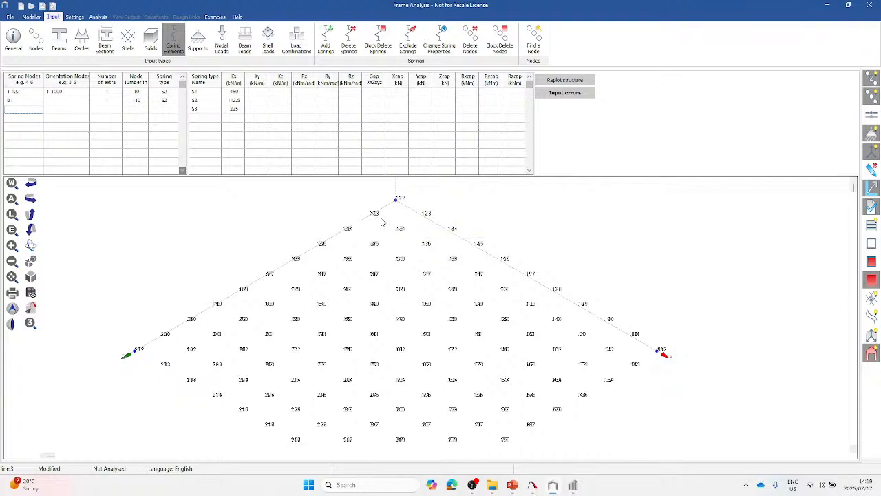
{"action": "mouse_move", "coordinate": [375, 221]}
{"action": "type", "text": "12-123"}
{"action": "left_click", "coordinate": [107, 111]}
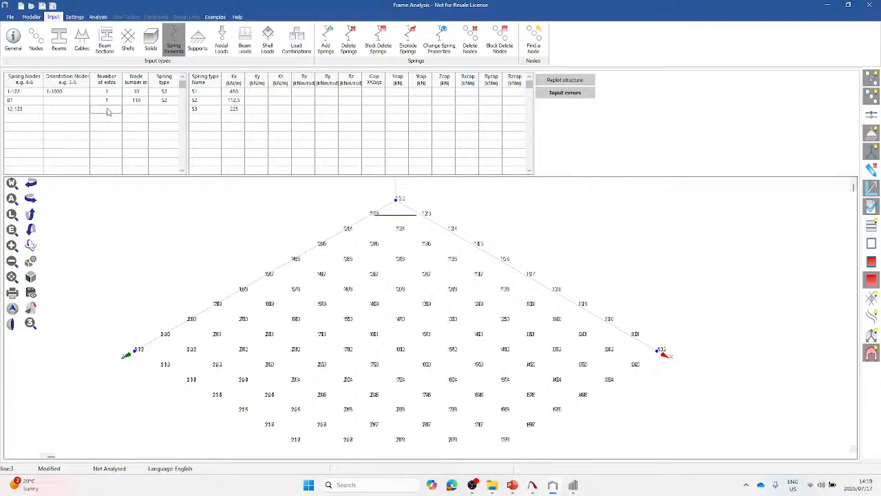
{"action": "left_click", "coordinate": [28, 113]}
{"action": "left_click", "coordinate": [7, 110]}
{"action": "key", "text": "Delete"}
{"action": "left_click", "coordinate": [61, 111]}
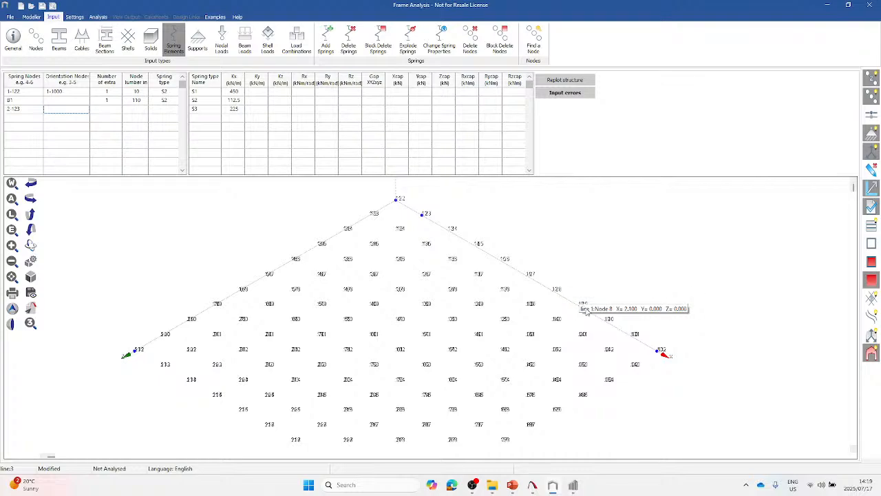
Step: Generate 8 extra springs from the 2-123 spring with a node number increment of 1 and spring type S3
{"action": "left_click", "coordinate": [117, 108]}
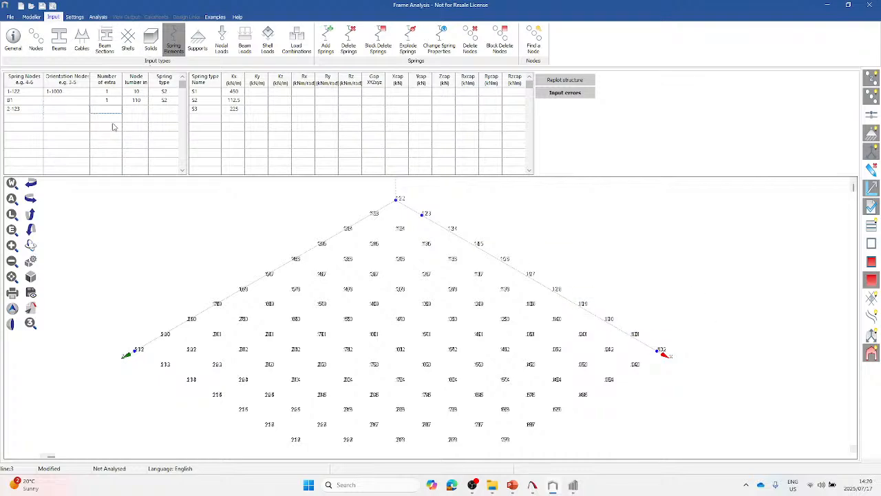
{"action": "type", "text": "8"}
{"action": "key", "text": "Tab"}
{"action": "type", "text": "1"}
{"action": "key", "text": "Tab"}
{"action": "left_click", "coordinate": [173, 110]}
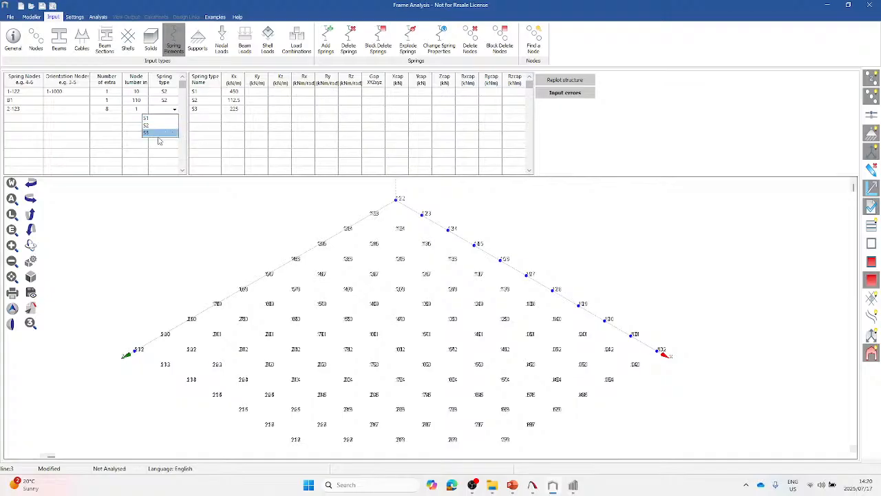
{"action": "left_click", "coordinate": [159, 134]}
Step: Add spring block entry B3 to repeat the X edge springs 1 extra time with increment 110 and spring type S3
{"action": "left_click", "coordinate": [19, 119]}
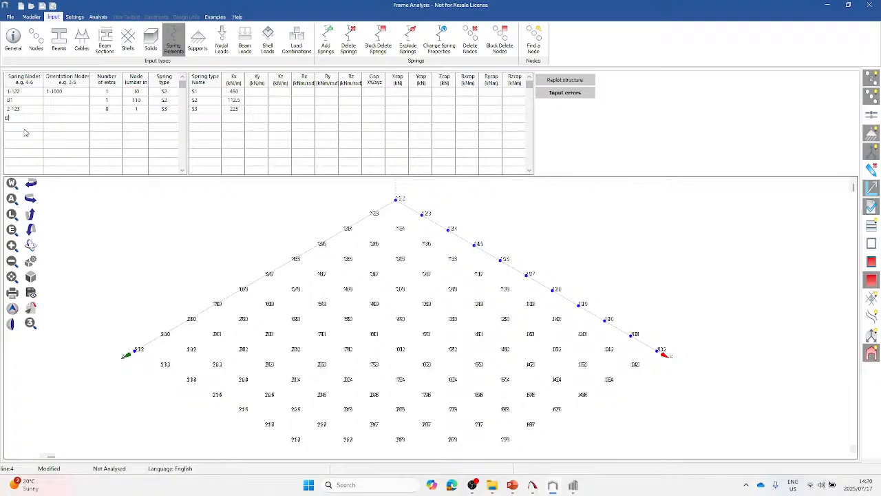
{"action": "type", "text": "B1"}
{"action": "left_click", "coordinate": [107, 119]}
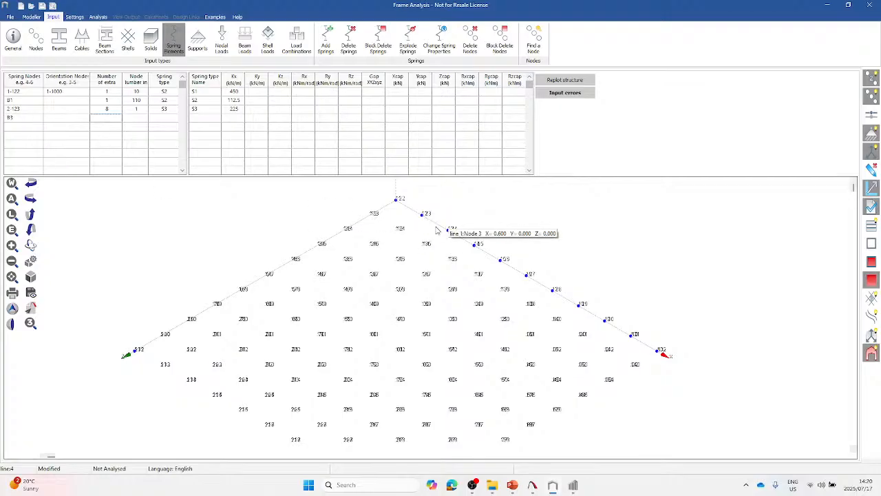
{"action": "scroll", "coordinate": [442, 231], "scroll_direction": "down", "scroll_amount": 2}
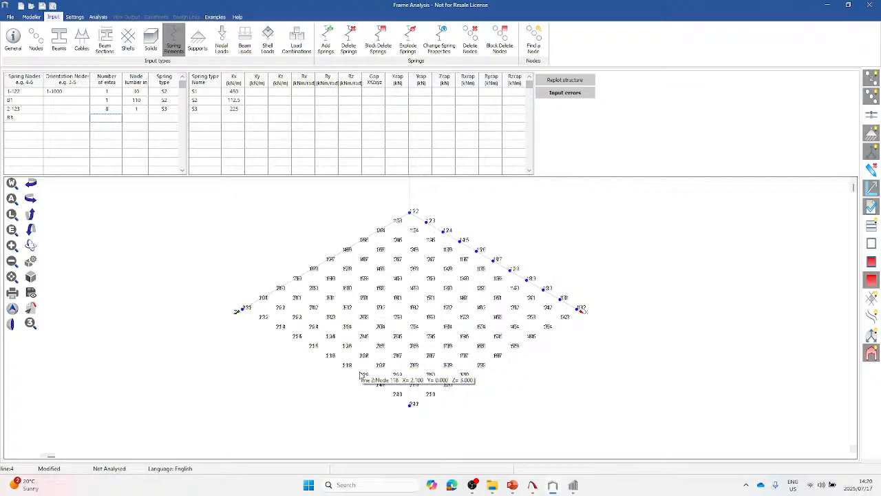
{"action": "scroll", "coordinate": [359, 311], "scroll_direction": "up", "scroll_amount": 2}
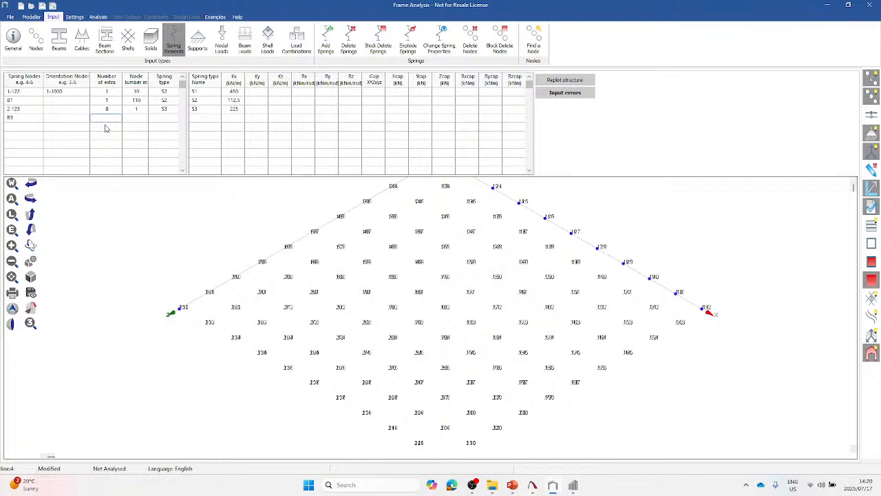
{"action": "type", "text": "1"}
{"action": "key", "text": "Tab"}
{"action": "type", "text": "110"}
{"action": "key", "text": "Tab"}
{"action": "left_click", "coordinate": [175, 118]}
{"action": "left_click", "coordinate": [156, 143]}
Step: Define the Z edge springs from nodes 12-133 with 8 extra, a node number increment of 11 and spring type S3
{"action": "left_click", "coordinate": [32, 128]}
{"action": "scroll", "coordinate": [391, 303], "scroll_direction": "down", "scroll_amount": 1}
{"action": "scroll", "coordinate": [407, 207], "scroll_direction": "up", "scroll_amount": 1}
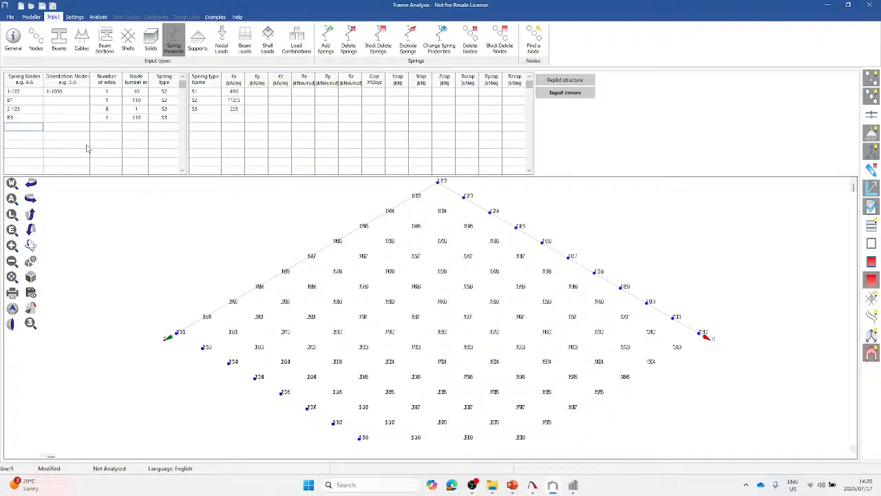
{"action": "type", "text": "12-133"}
{"action": "left_click", "coordinate": [106, 127]}
{"action": "type", "text": "8"}
{"action": "key", "text": "Tab"}
{"action": "type", "text": "11"}
{"action": "key", "text": "Tab"}
{"action": "left_click", "coordinate": [174, 127]}
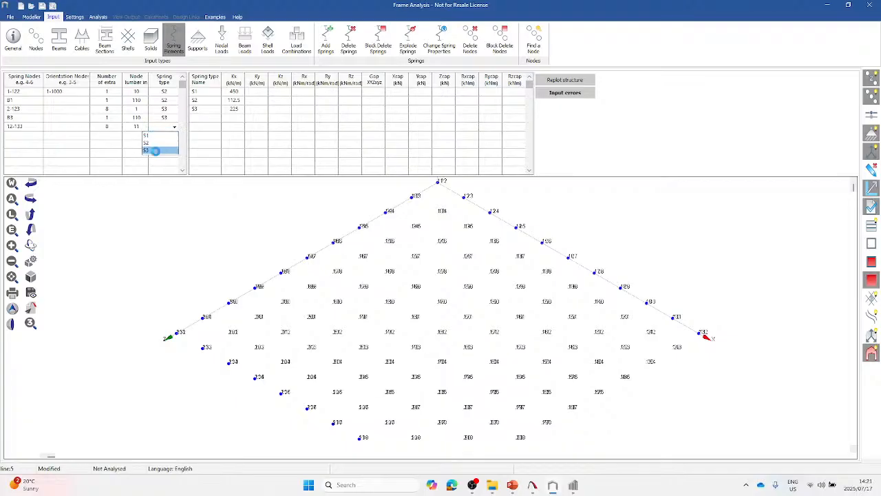
{"action": "left_click", "coordinate": [156, 150]}
Step: Add spring block entry B5 to repeat the Z edge springs 1 extra time with increment 10 and spring type S3
{"action": "left_click", "coordinate": [39, 138]}
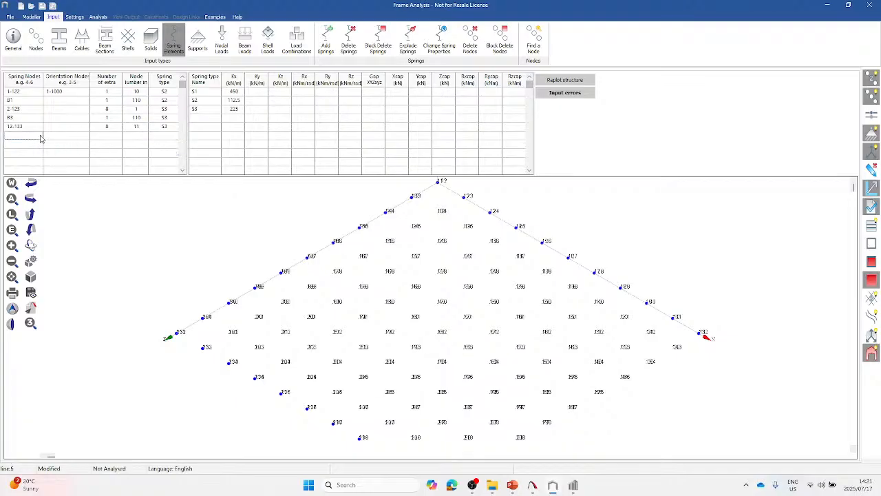
{"action": "type", "text": "B5"}
{"action": "left_click", "coordinate": [112, 137]}
{"action": "scroll", "coordinate": [584, 288], "scroll_direction": "down", "scroll_amount": 1}
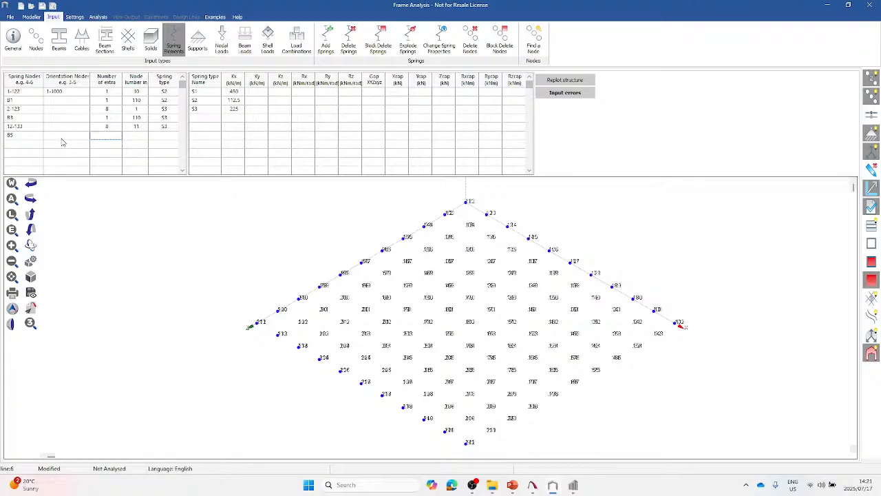
{"action": "type", "text": "1"}
{"action": "key", "text": "Tab"}
{"action": "type", "text": "10"}
{"action": "left_click", "coordinate": [159, 138]}
{"action": "left_click", "coordinate": [174, 138]}
{"action": "left_click", "coordinate": [157, 162]}
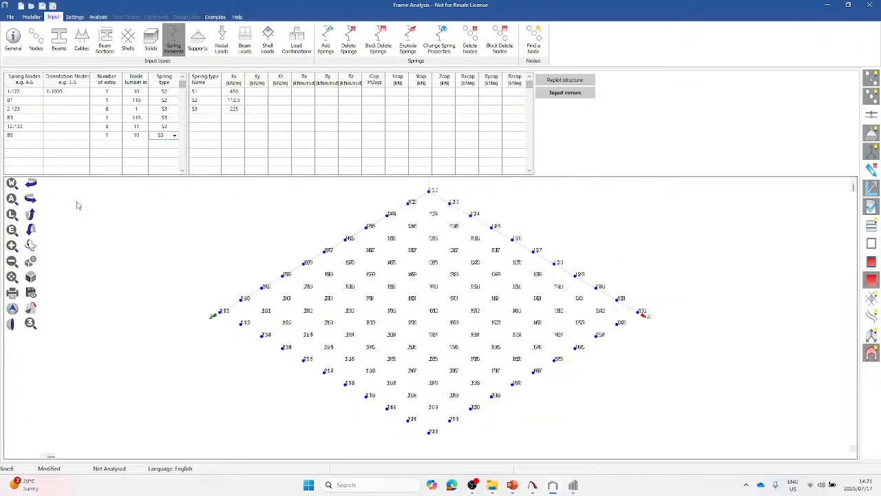
Step: Add an interior spring entry between coincident nodes 13-134 in the spring nodes table
{"action": "left_click", "coordinate": [22, 145]}
{"action": "scroll", "coordinate": [429, 219], "scroll_direction": "up", "scroll_amount": 1}
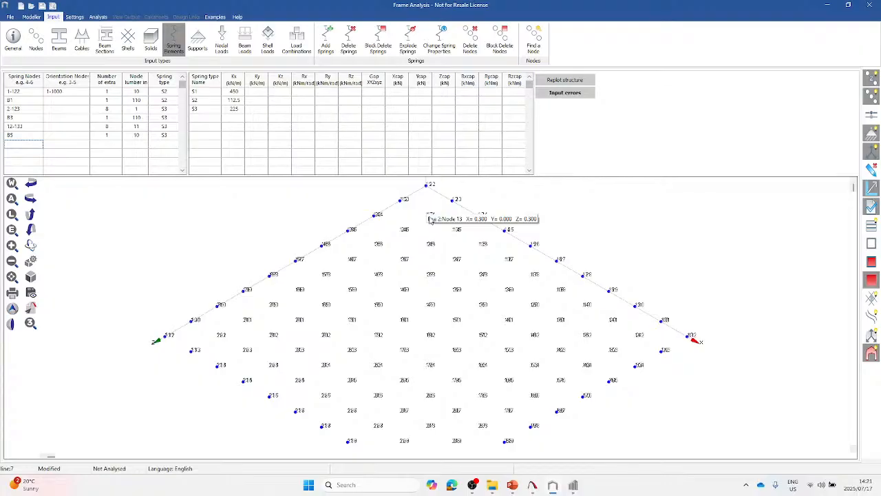
{"action": "scroll", "coordinate": [430, 219], "scroll_direction": "up", "scroll_amount": 1}
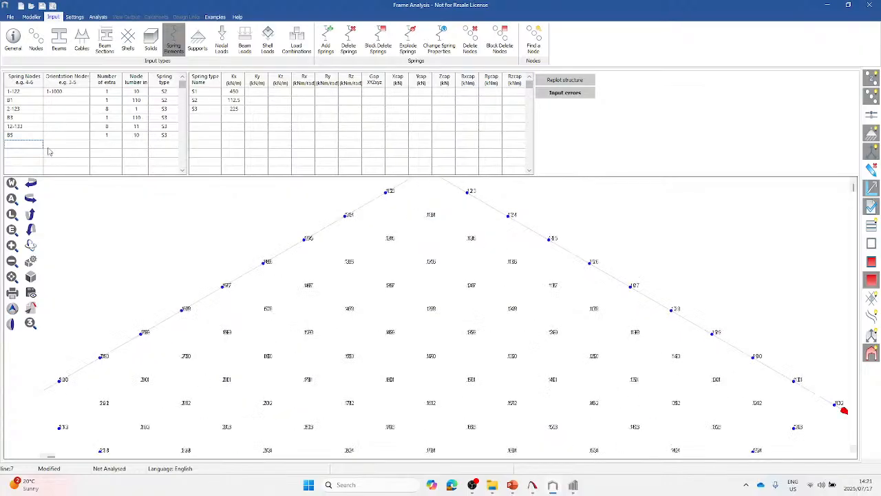
{"action": "type", "text": "13-134"}
{"action": "left_click", "coordinate": [98, 147]}
Step: Generate 8 extra springs from the 13-134 spring with a node number increment of 1 and spring type S1
{"action": "scroll", "coordinate": [379, 223], "scroll_direction": "down", "scroll_amount": 2}
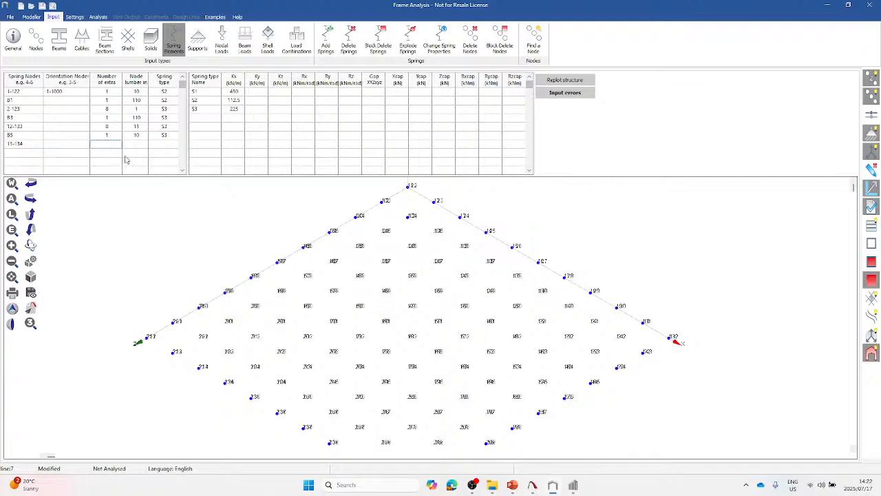
{"action": "type", "text": "8"}
{"action": "key", "text": "Tab"}
{"action": "type", "text": "1"}
{"action": "key", "text": "Tab"}
{"action": "scroll", "coordinate": [430, 200], "scroll_direction": "up", "scroll_amount": 2}
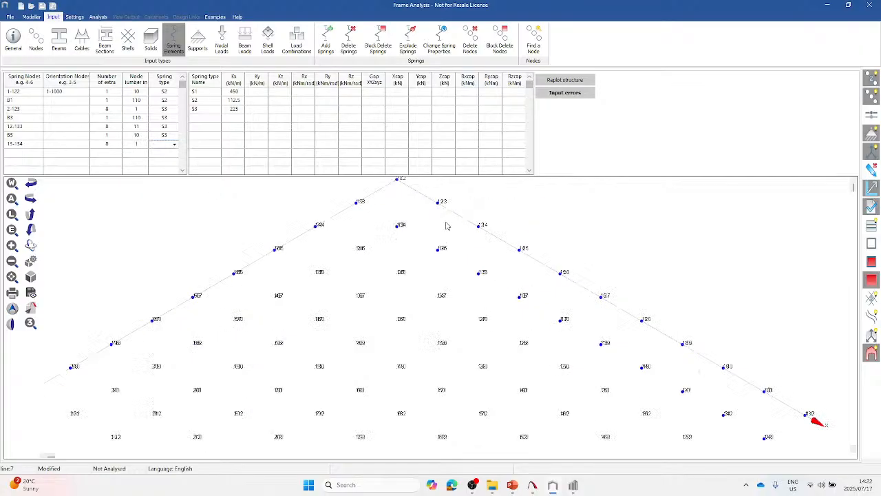
{"action": "scroll", "coordinate": [446, 241], "scroll_direction": "up", "scroll_amount": 2}
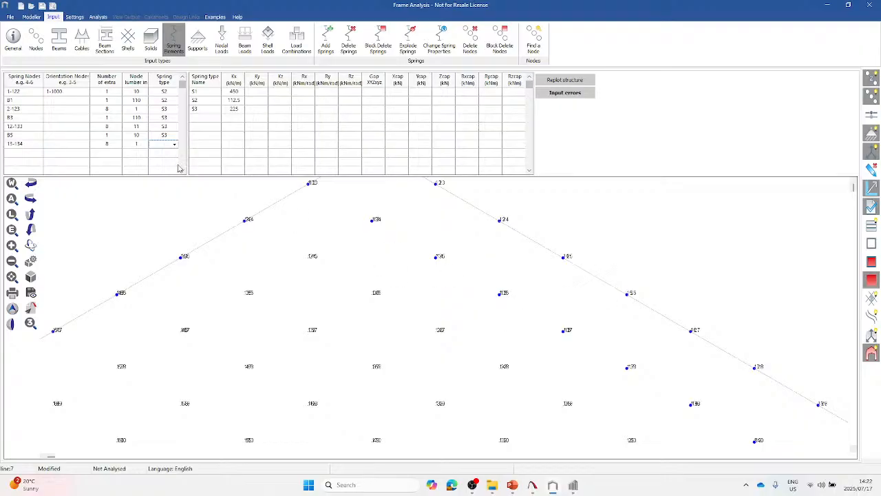
{"action": "left_click", "coordinate": [174, 144]}
{"action": "left_click", "coordinate": [154, 158]}
Step: Add spring block entry B7 to repeat the interior spring row 8 extra times with increment 11 and spring type S1
{"action": "left_click", "coordinate": [39, 153]}
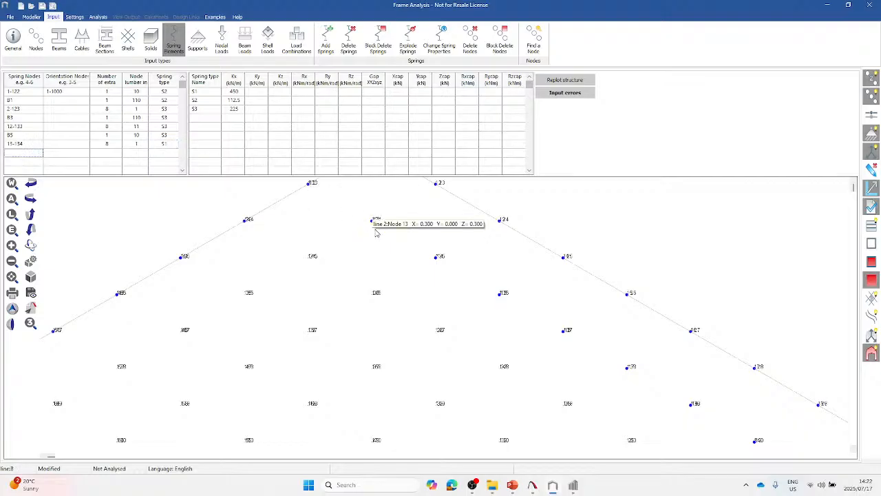
{"action": "scroll", "coordinate": [375, 232], "scroll_direction": "down", "scroll_amount": 4}
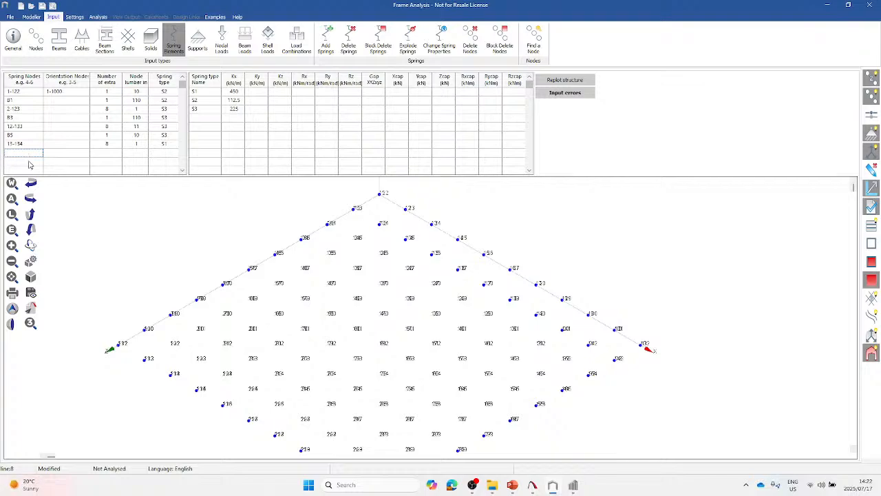
{"action": "type", "text": "87"}
{"action": "left_click", "coordinate": [120, 155]}
{"action": "type", "text": "8"}
{"action": "left_click", "coordinate": [136, 155]}
{"action": "type", "text": "11"}
{"action": "left_click", "coordinate": [160, 153]}
{"action": "left_click", "coordinate": [174, 156]}
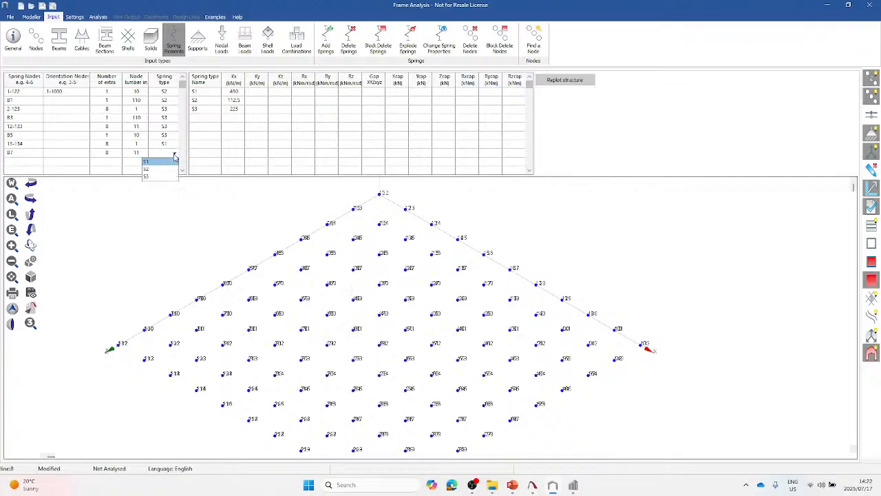
{"action": "left_click", "coordinate": [160, 162]}
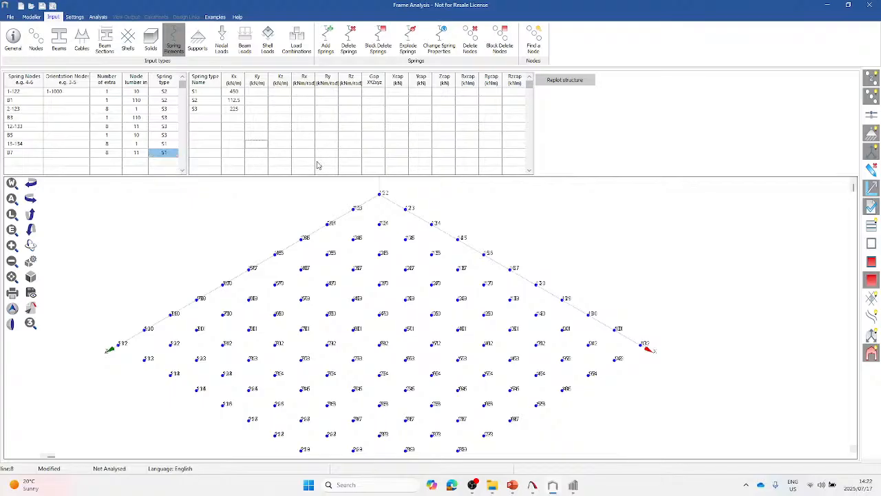
{"action": "scroll", "coordinate": [398, 215], "scroll_direction": "down", "scroll_amount": 1}
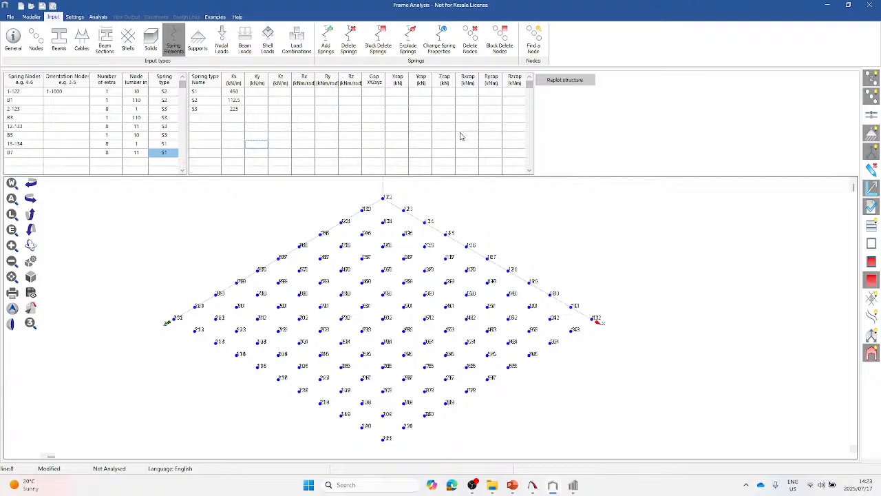
Step: Add a support at node 1 with XYZ translational fixity
{"action": "left_click", "coordinate": [208, 52]}
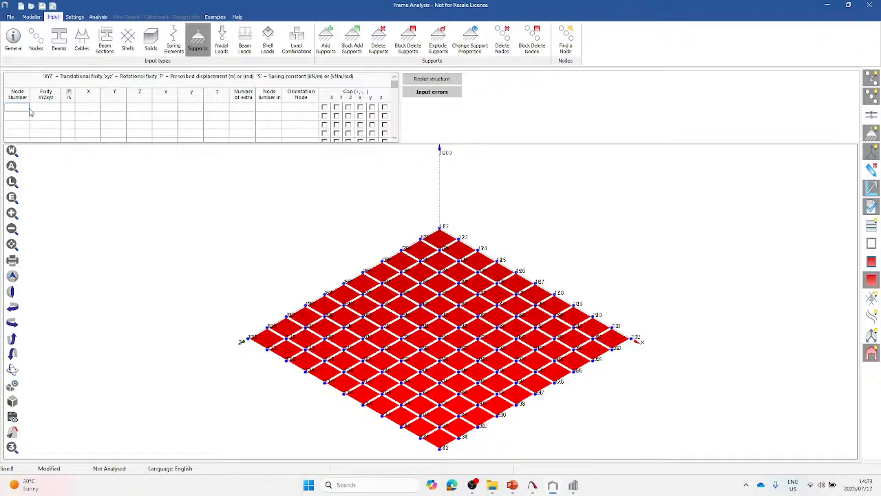
{"action": "type", "text": "1"}
{"action": "left_click", "coordinate": [43, 110]}
{"action": "left_click", "coordinate": [56, 108]}
{"action": "left_click", "coordinate": [45, 117]}
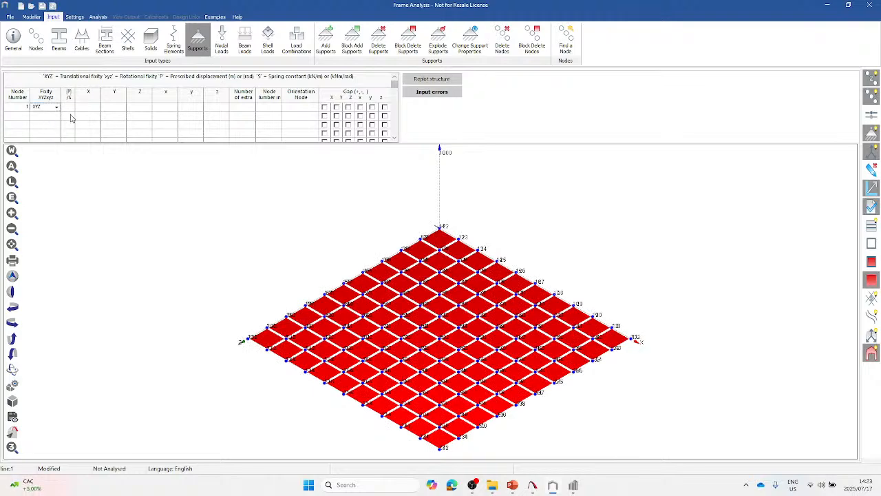
Step: Repeat the node 1 support for 120 extra nodes with a node number increment of 1
{"action": "left_click", "coordinate": [242, 108]}
{"action": "type", "text": "120"}
{"action": "left_click", "coordinate": [267, 109]}
{"action": "type", "text": "1"}
{"action": "key", "text": "Return"}
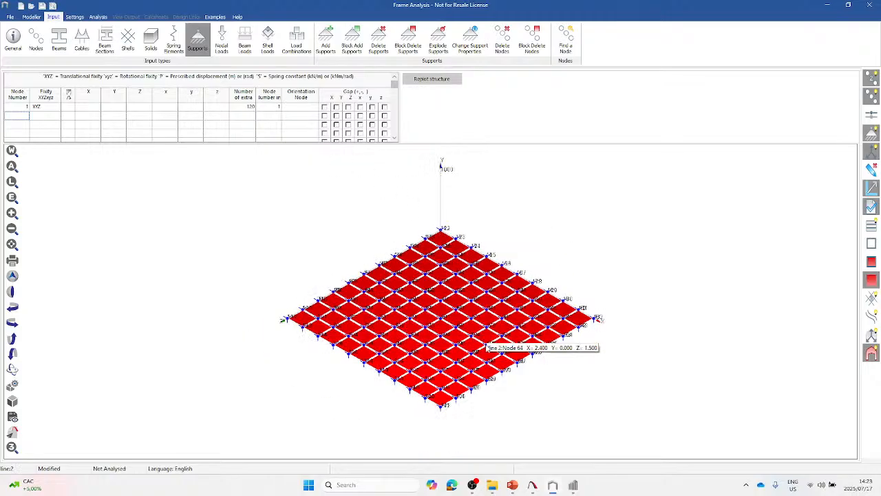
{"action": "scroll", "coordinate": [481, 338], "scroll_direction": "up", "scroll_amount": 2}
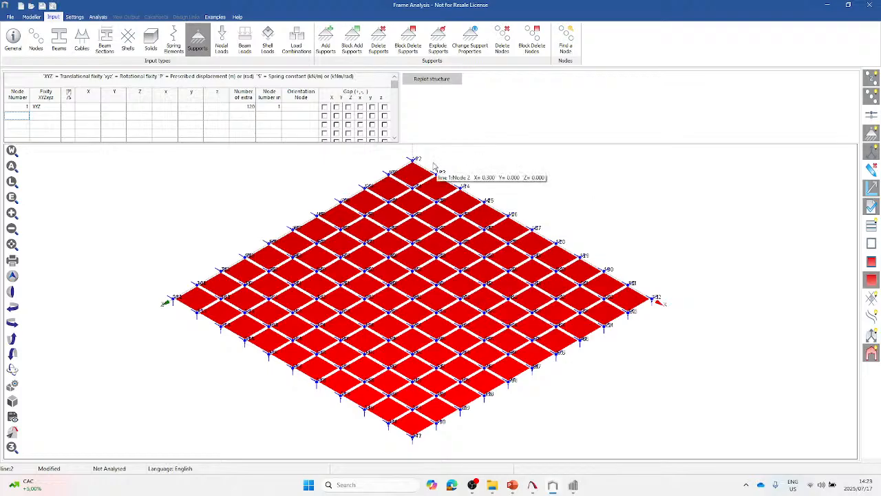
Step: Start a shell surface load entry for load case DL
{"action": "left_click", "coordinate": [268, 46]}
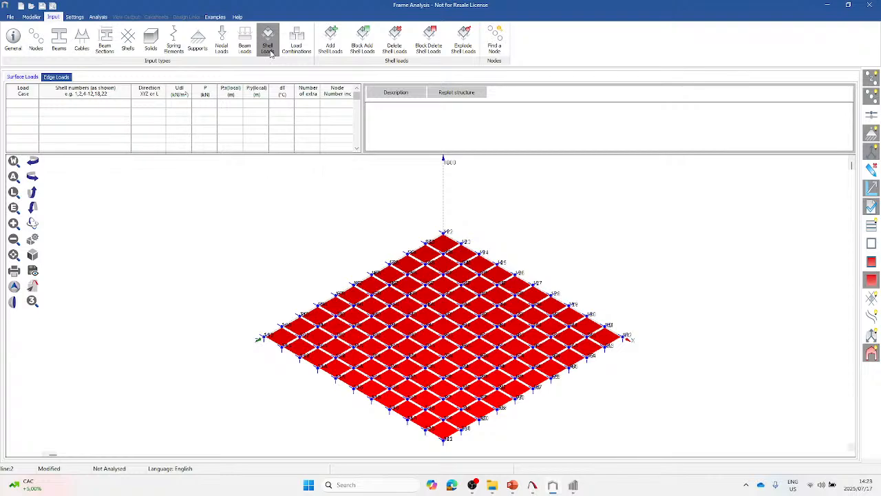
{"action": "left_click", "coordinate": [25, 104]}
{"action": "type", "text": "DL"}
{"action": "left_click", "coordinate": [88, 104]}
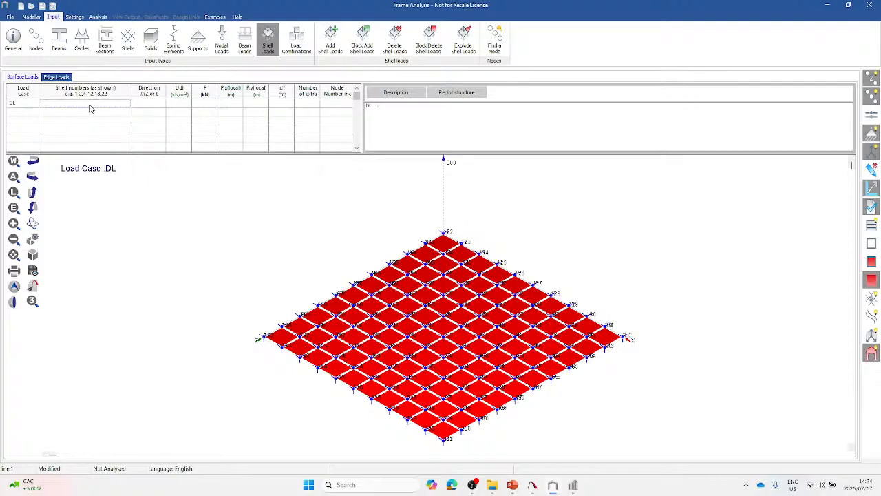
Step: Show the shell numbers and assign the DL surface load to central shells 50, 51, 60 and 59
{"action": "scroll", "coordinate": [446, 333], "scroll_direction": "up", "scroll_amount": 2}
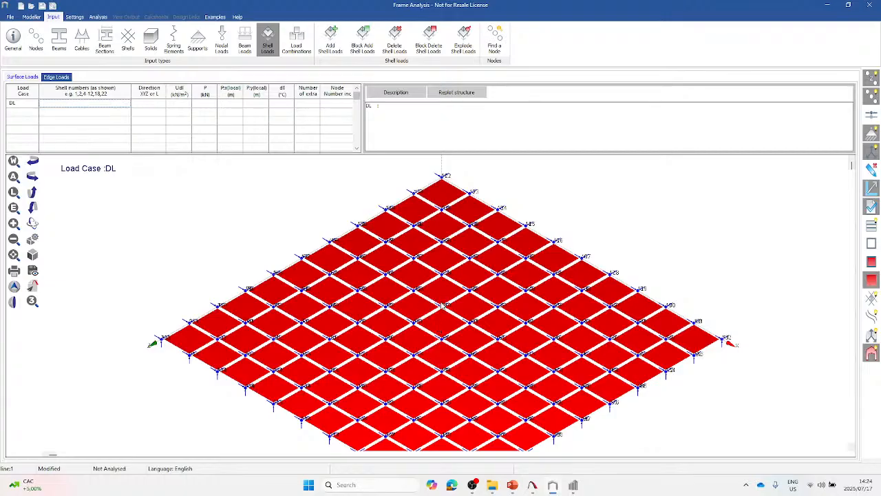
{"action": "scroll", "coordinate": [444, 308], "scroll_direction": "down", "scroll_amount": 1}
{"action": "scroll", "coordinate": [447, 318], "scroll_direction": "up", "scroll_amount": 1}
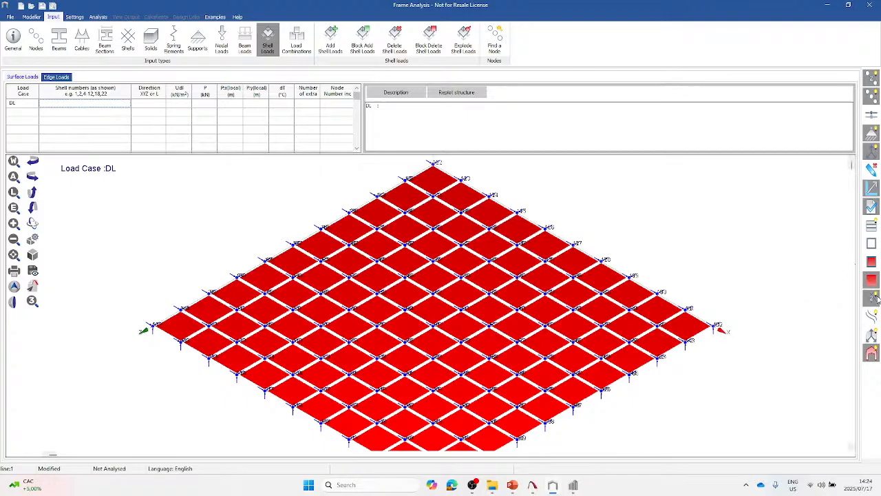
{"action": "scroll", "coordinate": [480, 348], "scroll_direction": "up", "scroll_amount": 2}
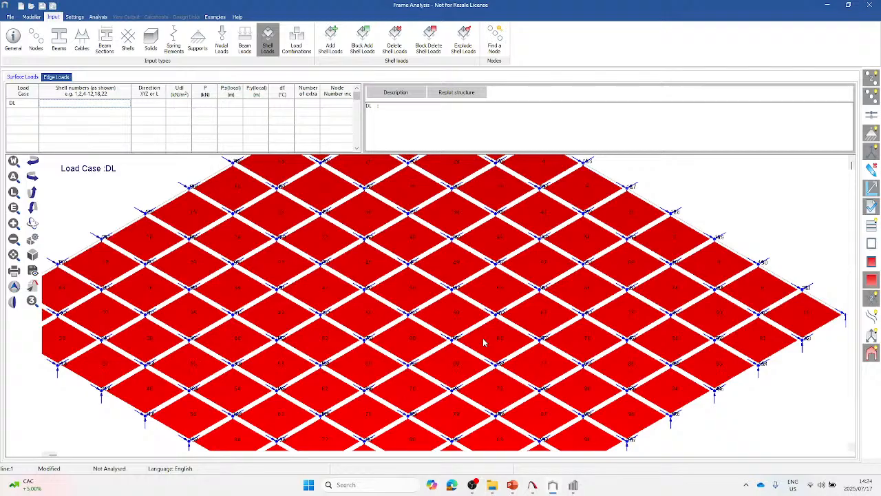
{"action": "scroll", "coordinate": [444, 324], "scroll_direction": "down", "scroll_amount": 2}
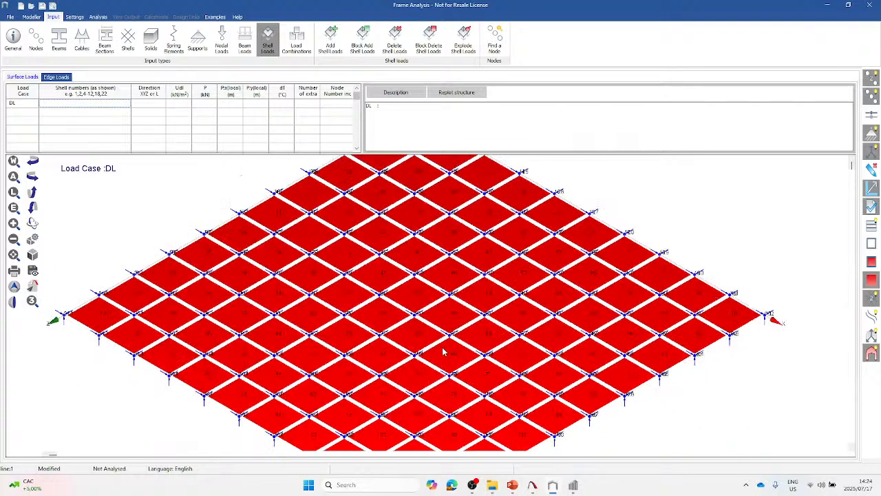
{"action": "scroll", "coordinate": [443, 347], "scroll_direction": "up", "scroll_amount": 1}
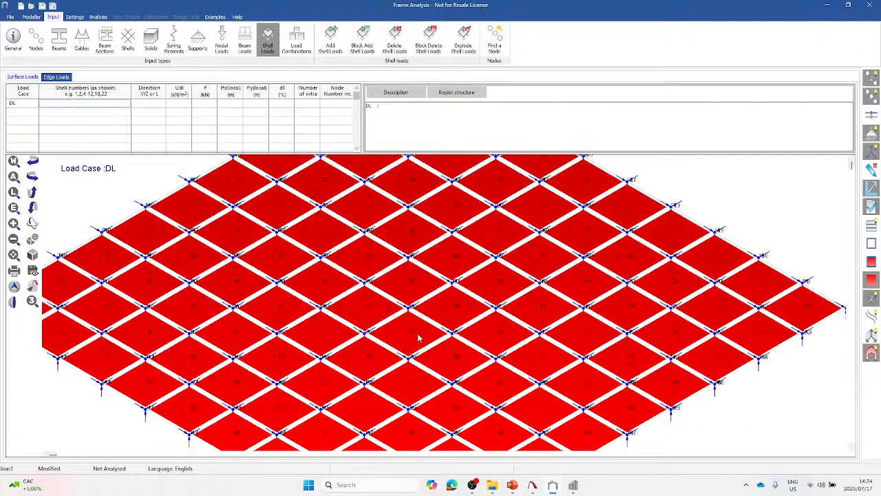
{"action": "scroll", "coordinate": [417, 333], "scroll_direction": "down", "scroll_amount": 1}
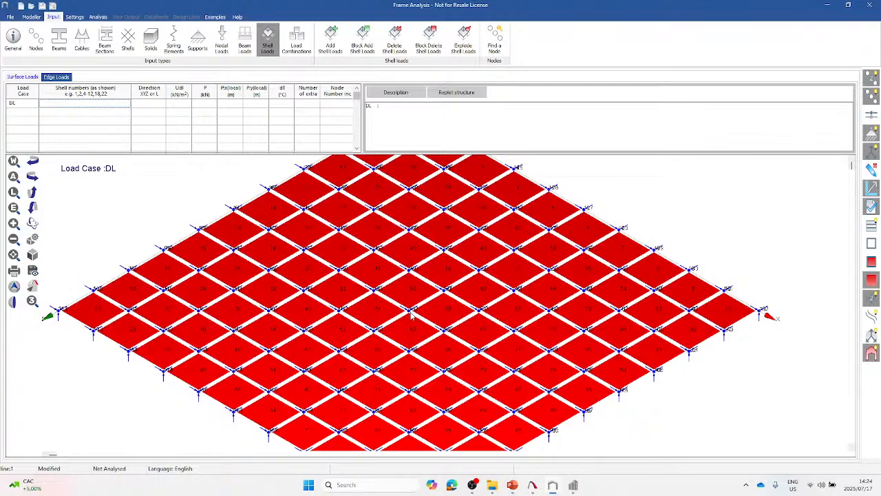
{"action": "scroll", "coordinate": [411, 314], "scroll_direction": "up", "scroll_amount": 1}
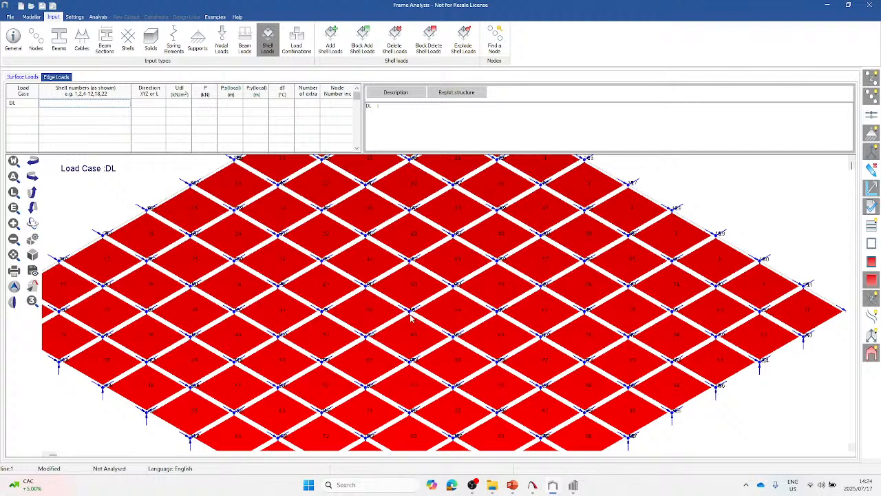
{"action": "scroll", "coordinate": [411, 314], "scroll_direction": "up", "scroll_amount": 2}
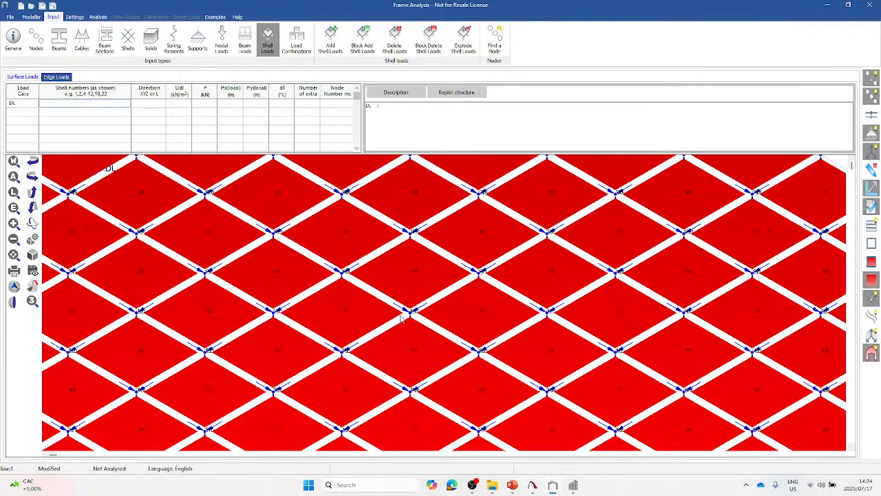
{"action": "scroll", "coordinate": [407, 312], "scroll_direction": "down", "scroll_amount": 1}
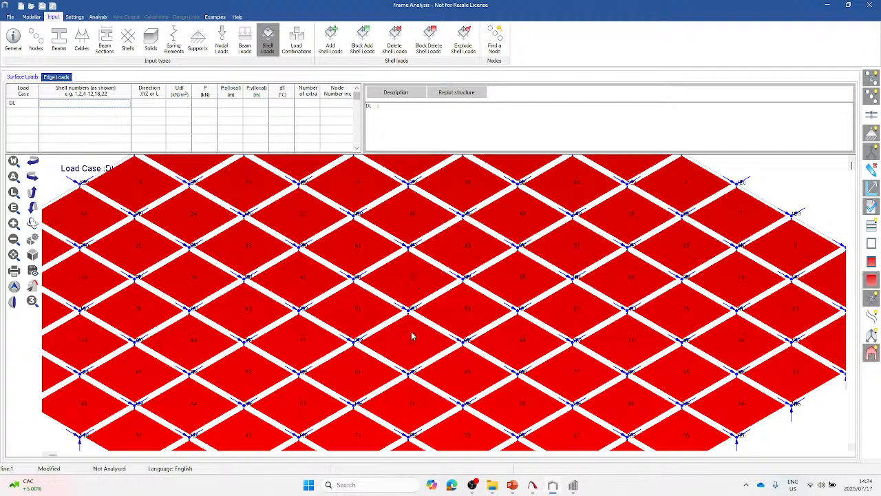
{"action": "left_click", "coordinate": [77, 106]}
{"action": "type", "text": "50,51,60,59"}
Step: Set the DL shell load direction to Y with a distributed load of -100 kN/m²
{"action": "left_click", "coordinate": [150, 107]}
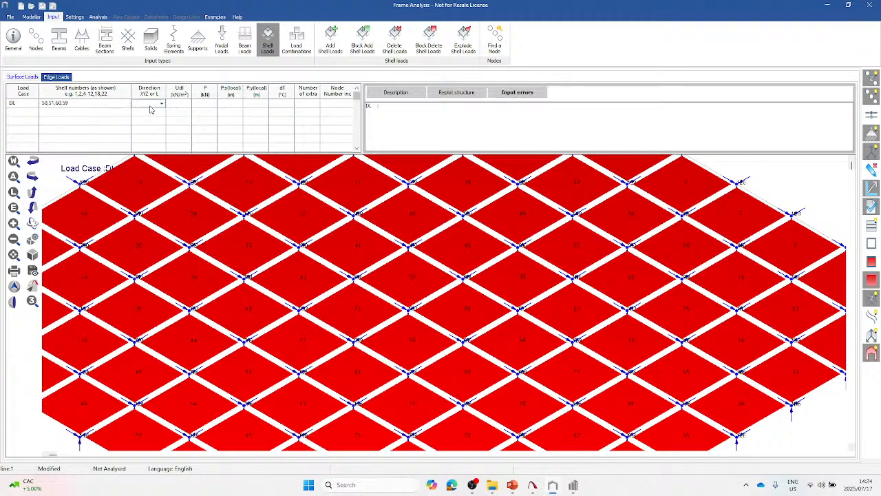
{"action": "type", "text": "Y"}
{"action": "left_click", "coordinate": [181, 105]}
{"action": "type", "text": "100"}
{"action": "key", "text": "Return"}
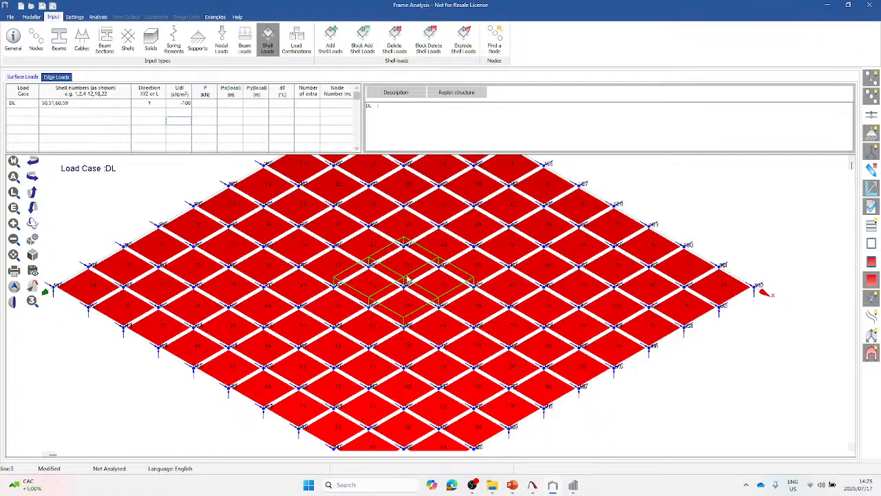
{"action": "scroll", "coordinate": [409, 279], "scroll_direction": "up", "scroll_amount": 1}
{"action": "scroll", "coordinate": [440, 269], "scroll_direction": "down", "scroll_amount": 1}
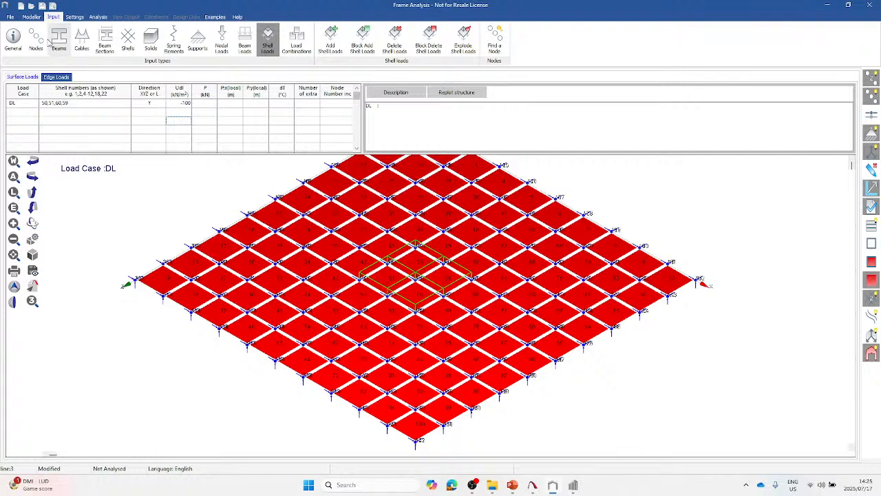
Step: Save the model as a new frame file named Webinar in the Desktop folder
{"action": "left_click", "coordinate": [10, 16]}
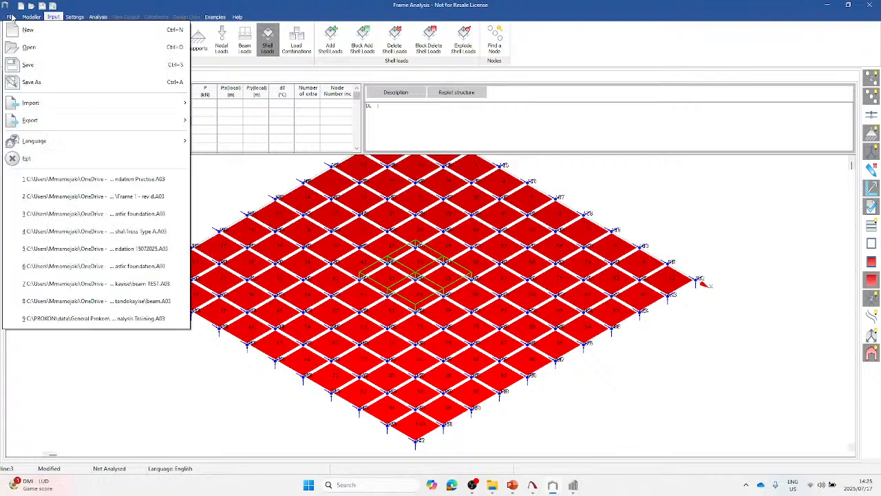
{"action": "left_click", "coordinate": [76, 82]}
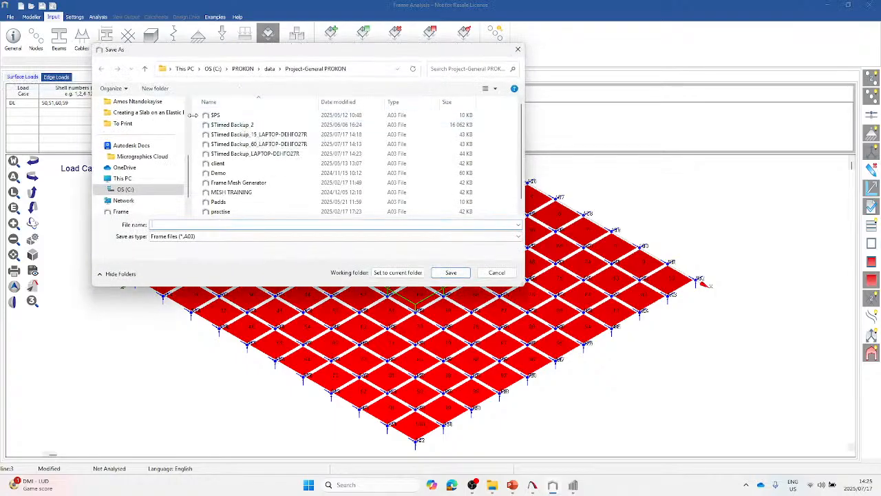
{"action": "scroll", "coordinate": [162, 148], "scroll_direction": "up", "scroll_amount": 1}
{"action": "scroll", "coordinate": [163, 166], "scroll_direction": "up", "scroll_amount": 3}
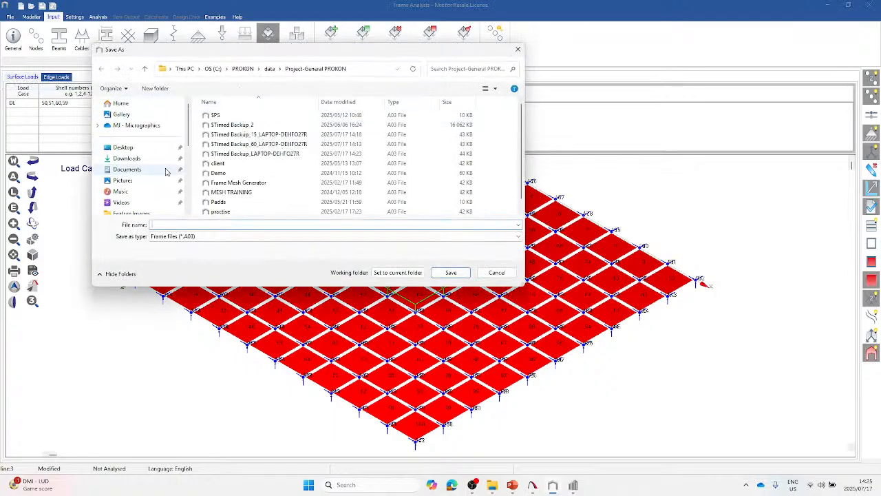
{"action": "left_click", "coordinate": [123, 147]}
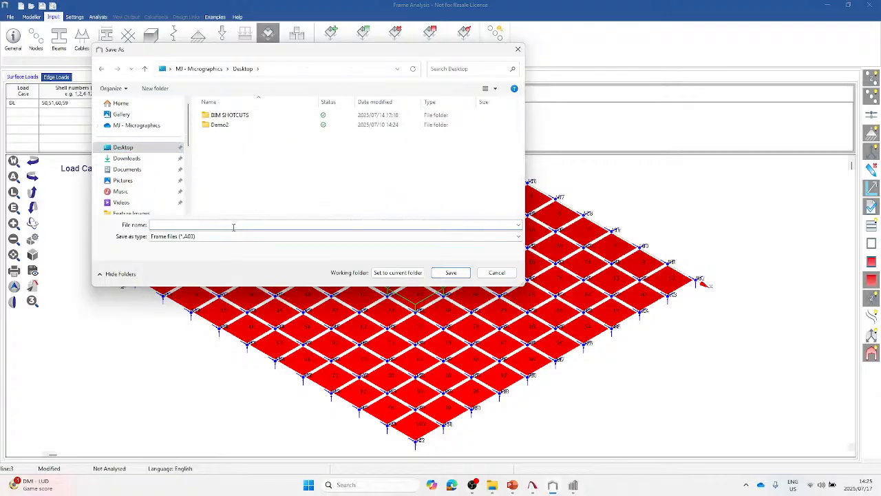
{"action": "type", "text": "Webruna"}
{"action": "key", "text": "BackSpace"}
{"action": "type", "text": "inar"}
{"action": "left_click", "coordinate": [451, 273]}
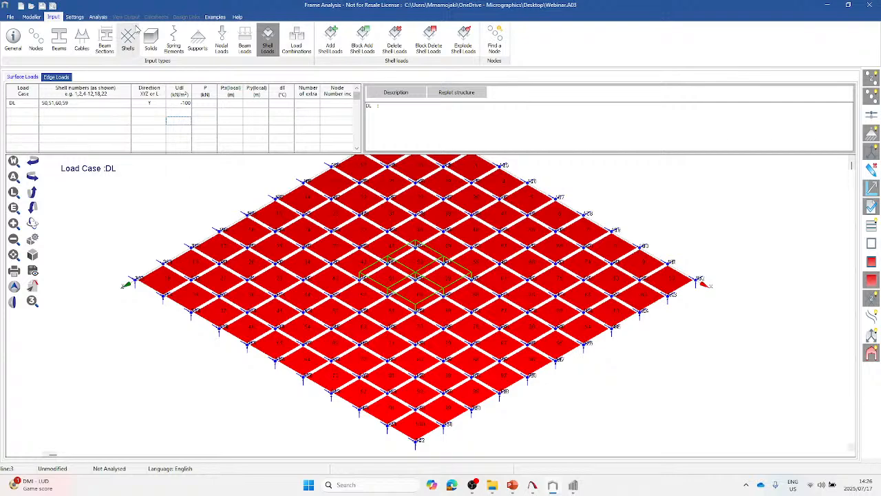
Step: Open the analysis settings to review the domain, analysis type, solver and concrete design options
{"action": "left_click", "coordinate": [84, 18]}
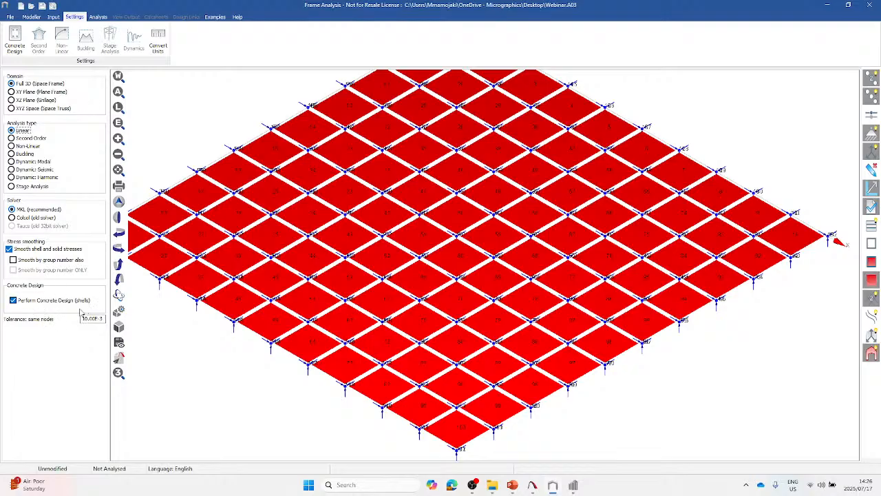
{"action": "scroll", "coordinate": [337, 277], "scroll_direction": "down", "scroll_amount": 1}
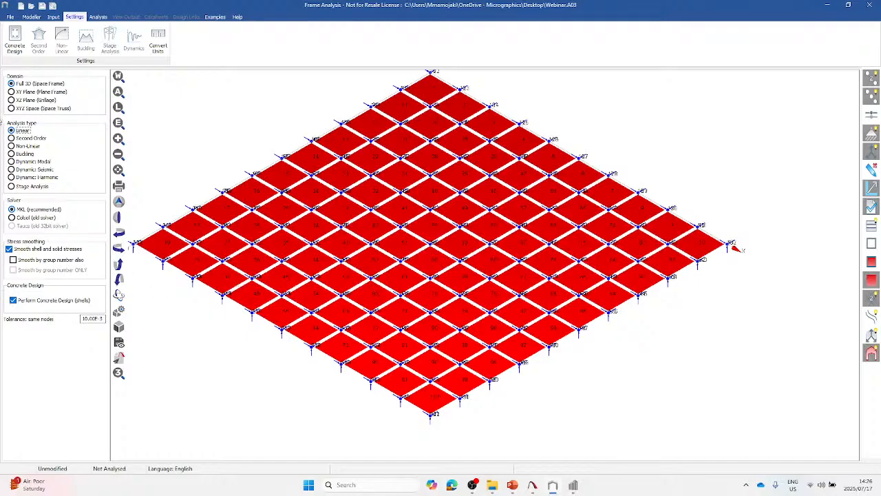
Step: Set the concrete cube strength fcu to 30 MPa in the concrete design parameters and accept them
{"action": "left_click", "coordinate": [15, 41]}
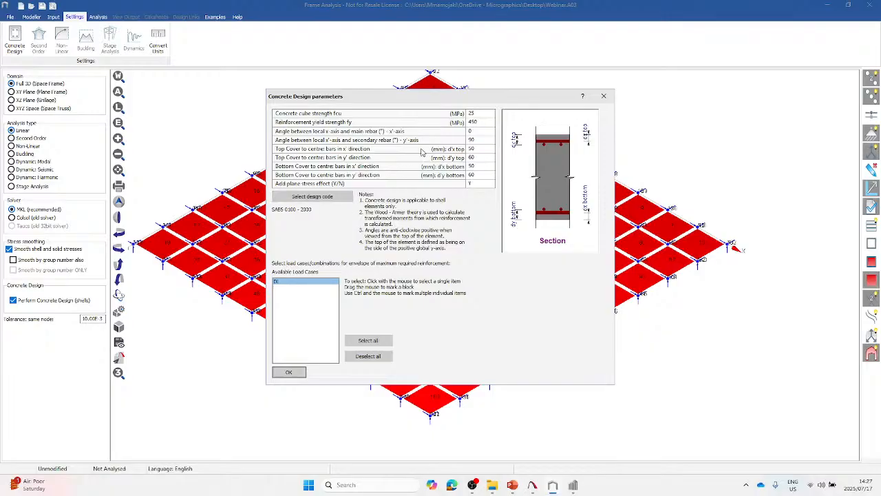
{"action": "left_click", "coordinate": [485, 115]}
{"action": "type", "text": "30"}
{"action": "key", "text": "Return"}
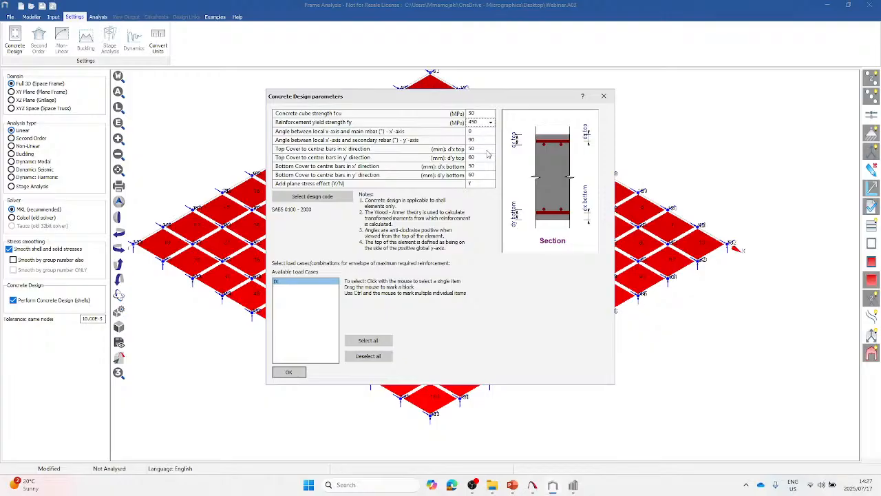
{"action": "left_click", "coordinate": [486, 150]}
{"action": "left_click", "coordinate": [298, 376]}
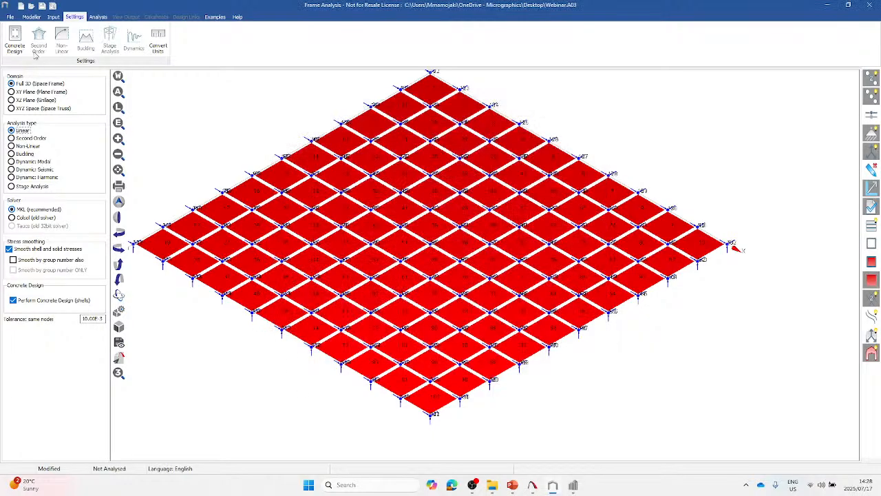
Step: Add the structure's own weight to load case DL in the general input
{"action": "left_click", "coordinate": [53, 17]}
{"action": "left_click", "coordinate": [18, 42]}
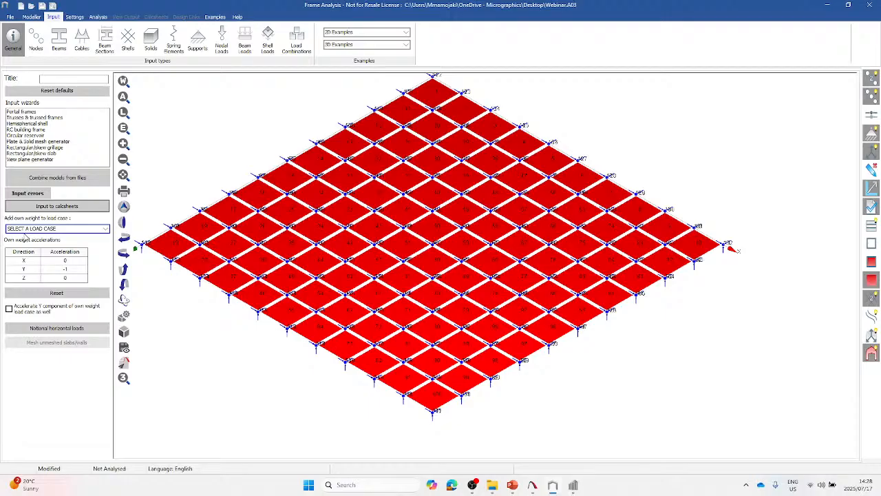
{"action": "left_click", "coordinate": [28, 228]}
{"action": "left_click", "coordinate": [28, 238]}
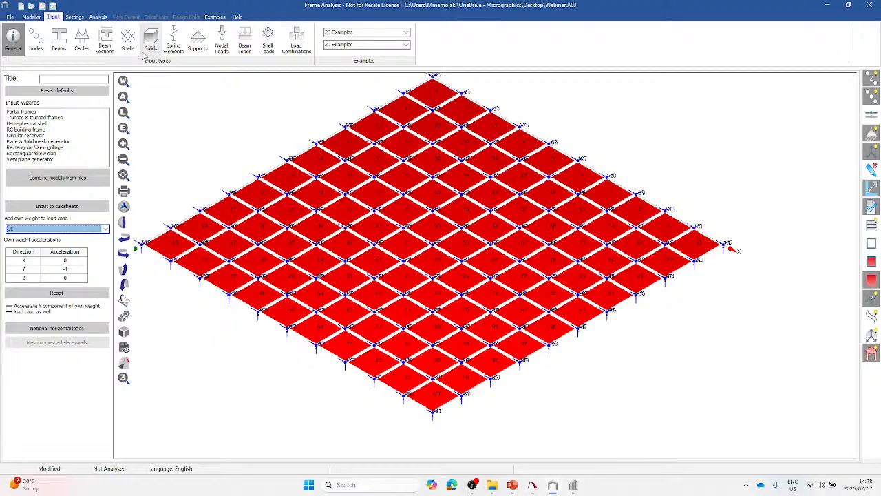
Step: Run the linear analysis and inspect the deflected slab against its undeformed shape
{"action": "left_click", "coordinate": [97, 17]}
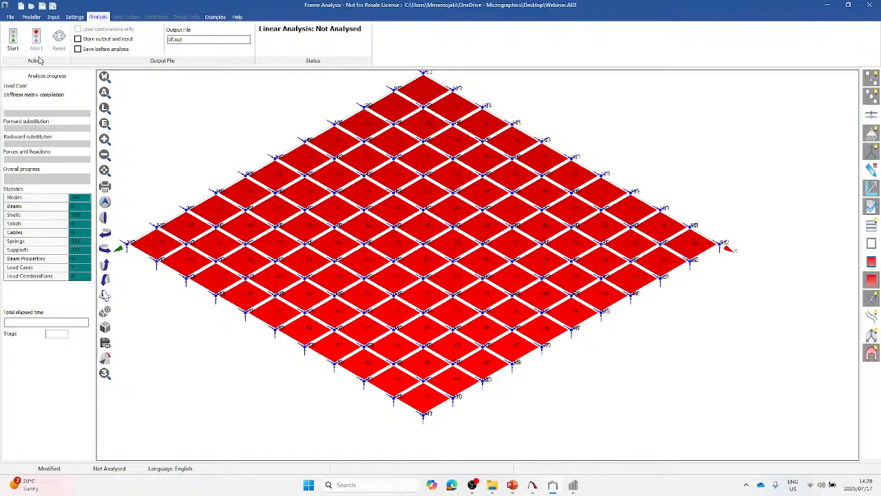
{"action": "left_click", "coordinate": [14, 40]}
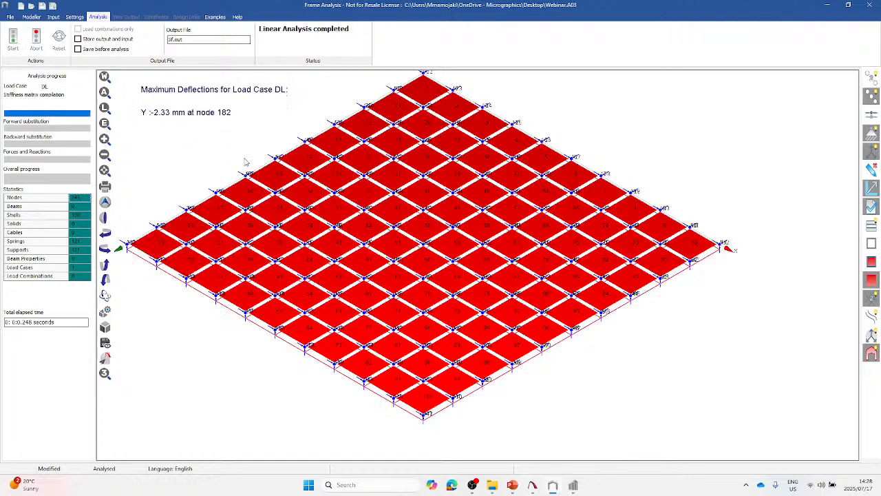
{"action": "scroll", "coordinate": [461, 232], "scroll_direction": "down", "scroll_amount": 3}
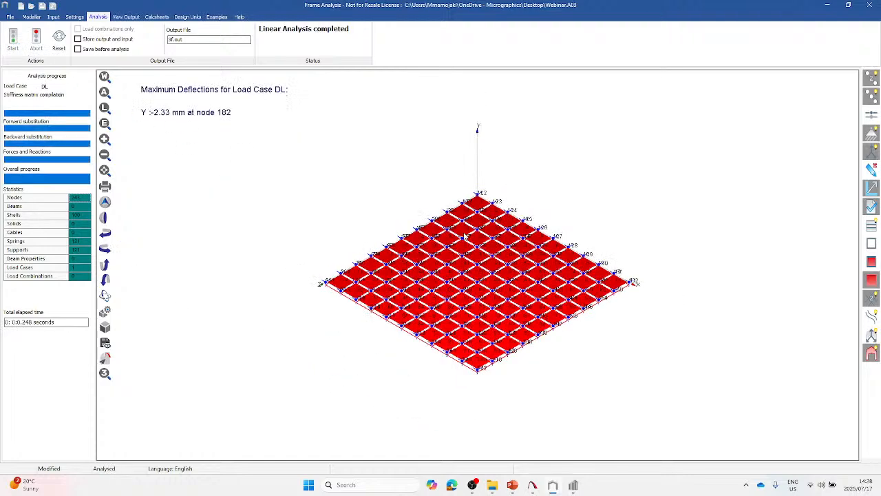
{"action": "scroll", "coordinate": [479, 254], "scroll_direction": "up", "scroll_amount": 1}
{"action": "middle_click_drag", "start_coordinate": [500, 310], "coordinate": [496, 262]}
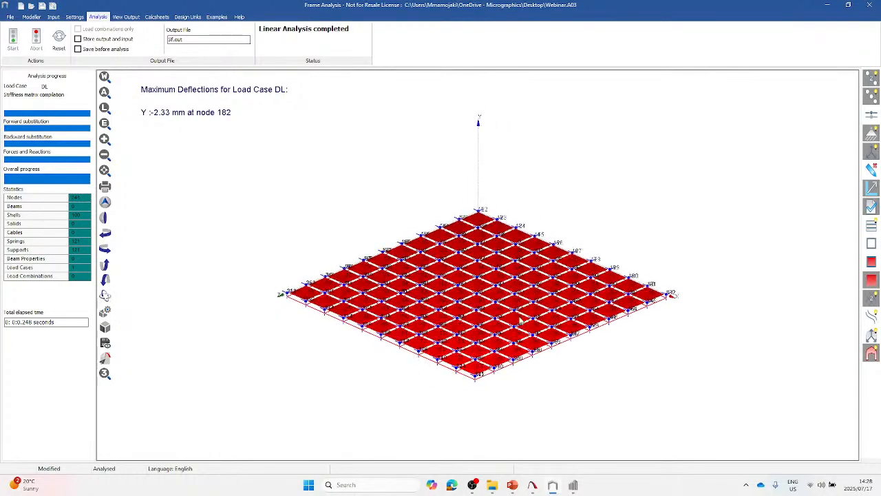
{"action": "scroll", "coordinate": [530, 327], "scroll_direction": "up", "scroll_amount": 1}
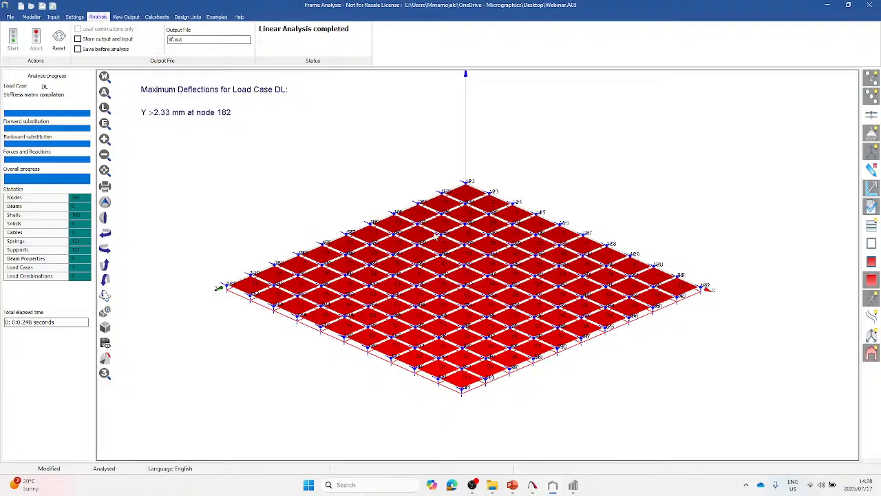
{"action": "scroll", "coordinate": [481, 255], "scroll_direction": "up", "scroll_amount": 2}
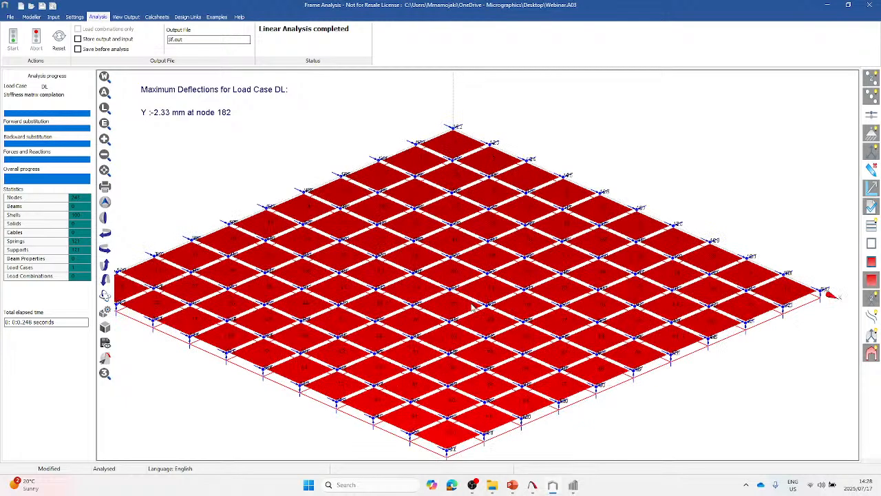
{"action": "scroll", "coordinate": [480, 310], "scroll_direction": "up", "scroll_amount": 3}
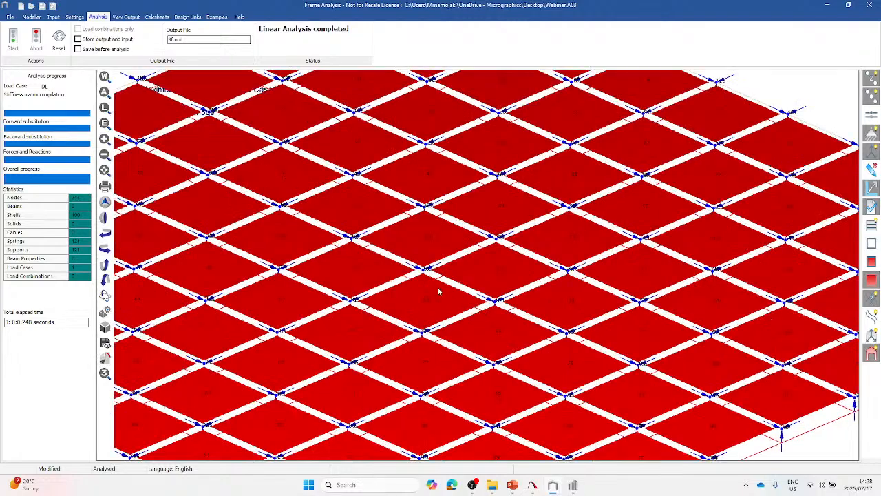
{"action": "scroll", "coordinate": [444, 263], "scroll_direction": "down", "scroll_amount": 1}
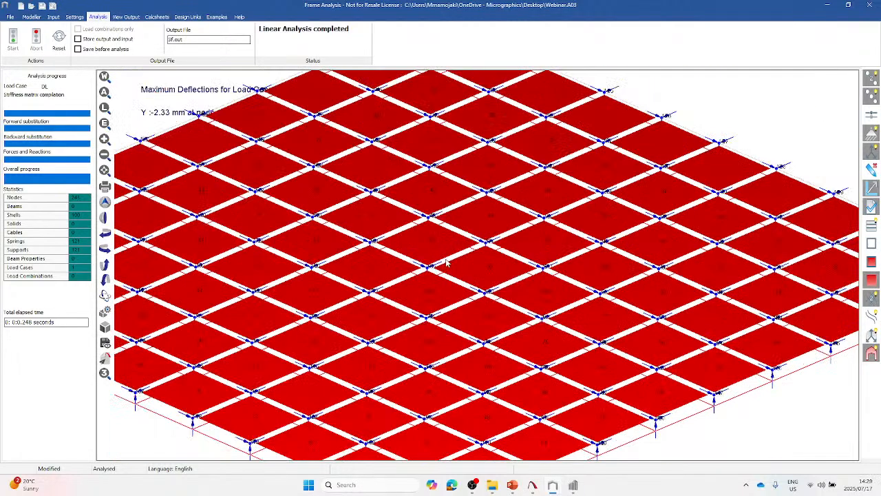
{"action": "scroll", "coordinate": [448, 264], "scroll_direction": "down", "scroll_amount": 3}
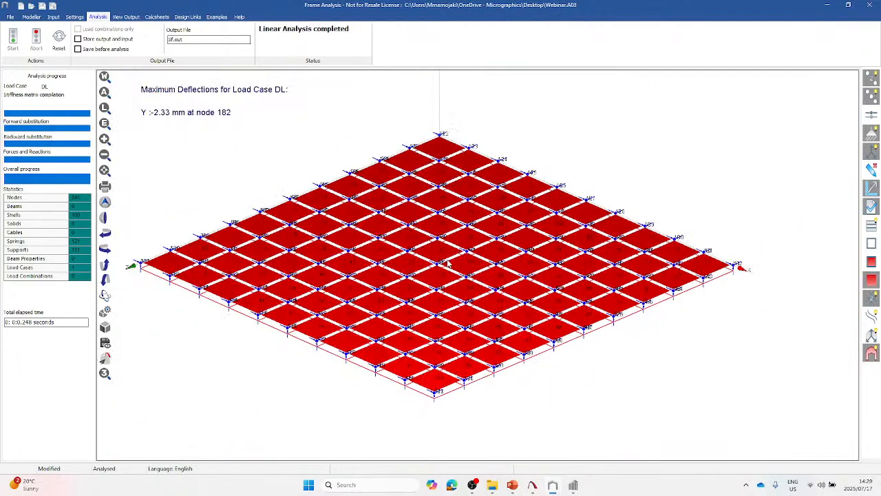
Step: Display the deflection output for load case DL and examine the slab's nodal deflections from a low angle
{"action": "left_click", "coordinate": [128, 17]}
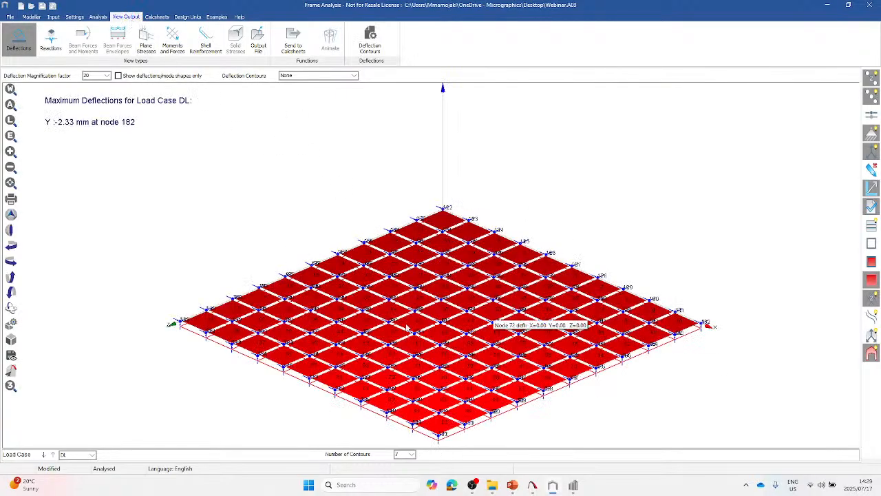
{"action": "scroll", "coordinate": [410, 254], "scroll_direction": "down", "scroll_amount": 1}
{"action": "middle_click_drag", "start_coordinate": [423, 400], "coordinate": [455, 309]}
{"action": "scroll", "coordinate": [456, 309], "scroll_direction": "up", "scroll_amount": 2}
{"action": "middle_click_drag", "start_coordinate": [492, 349], "coordinate": [403, 404]}
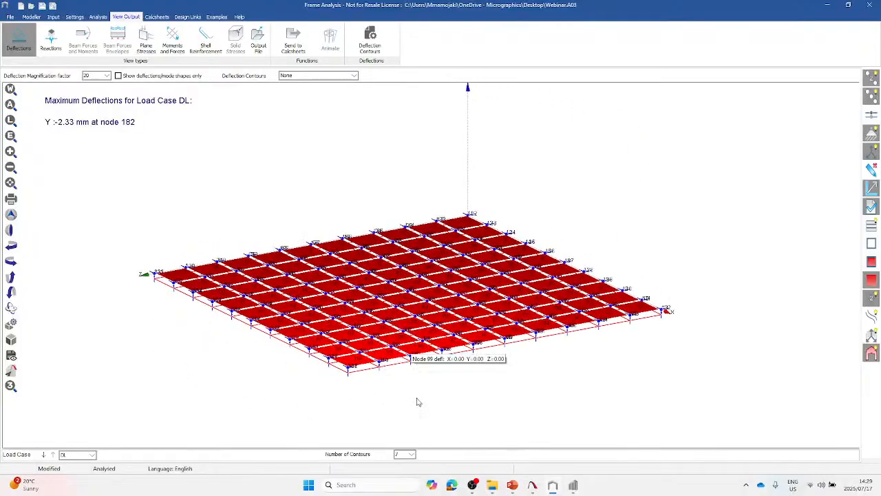
{"action": "scroll", "coordinate": [473, 366], "scroll_direction": "up", "scroll_amount": 2}
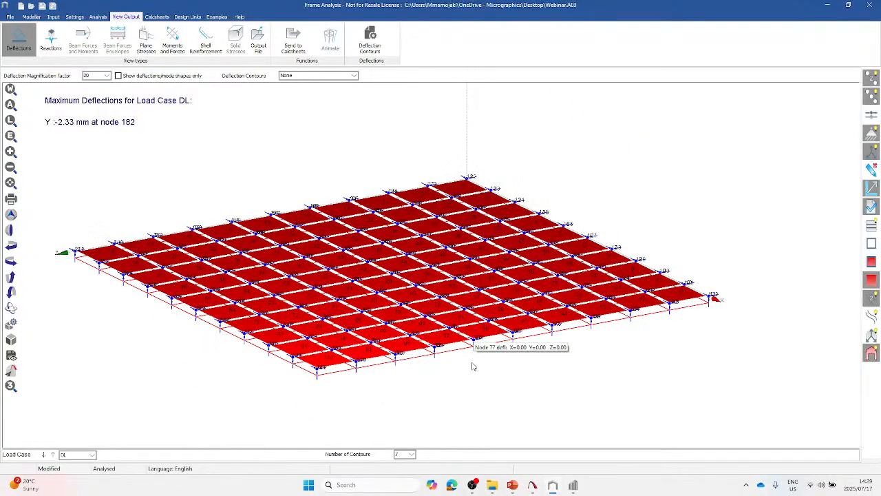
Step: Open the nodal point displacements in the output file and examine the Y-displacements of the slab nodes
{"action": "left_click", "coordinate": [258, 42]}
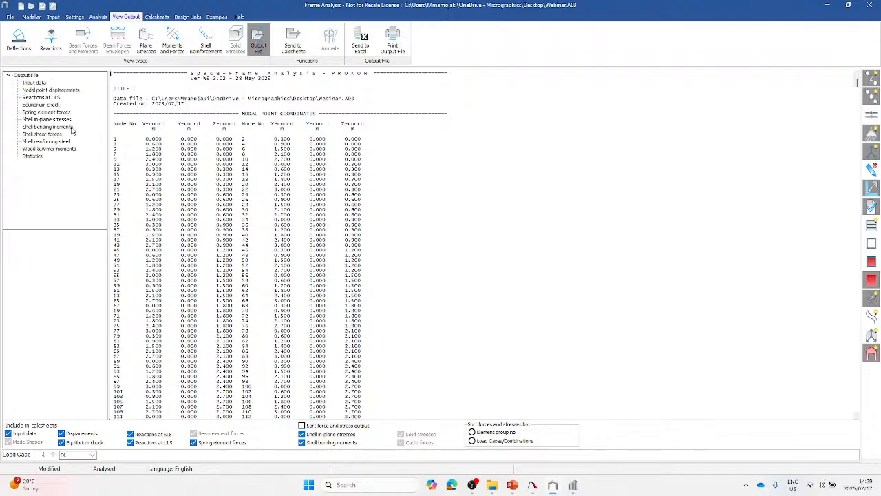
{"action": "left_click", "coordinate": [68, 90]}
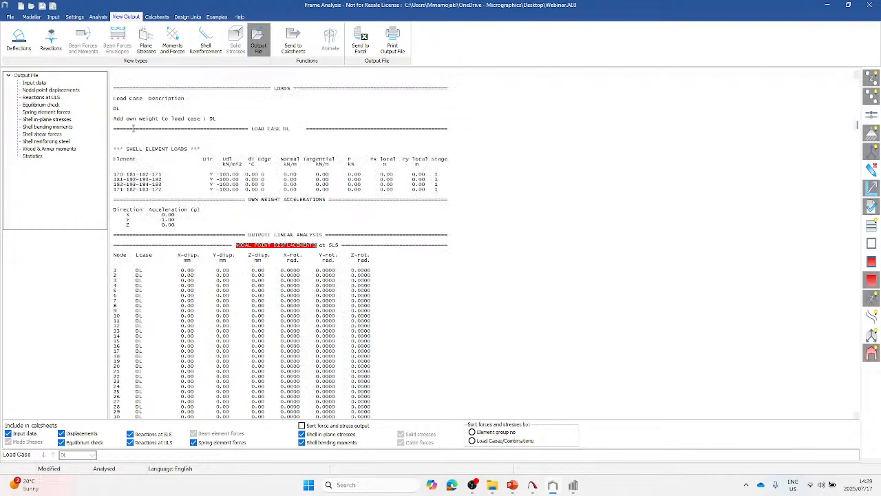
{"action": "scroll", "coordinate": [327, 265], "scroll_direction": "down", "scroll_amount": 15}
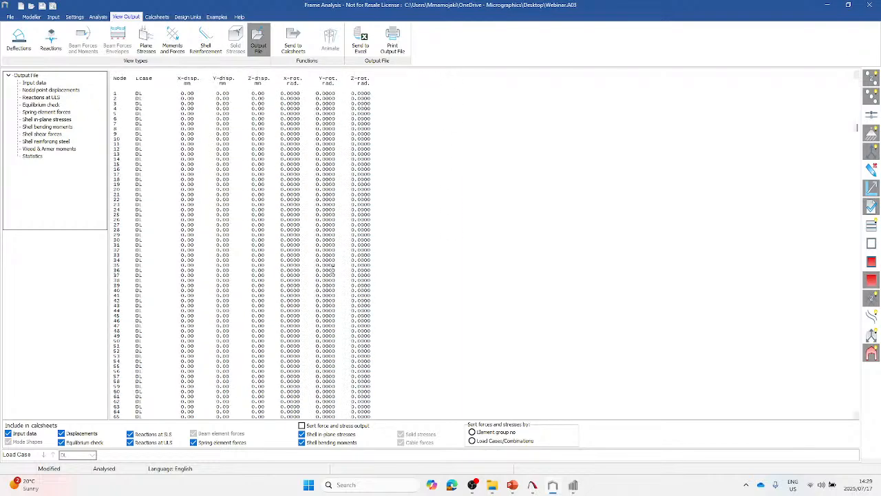
{"action": "scroll", "coordinate": [331, 269], "scroll_direction": "down", "scroll_amount": 17}
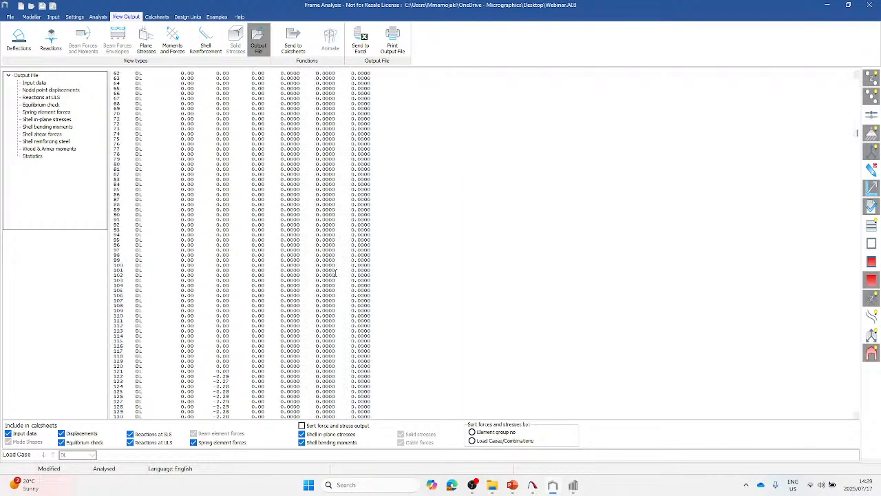
{"action": "scroll", "coordinate": [335, 272], "scroll_direction": "down", "scroll_amount": 5}
{"action": "scroll", "coordinate": [235, 260], "scroll_direction": "down", "scroll_amount": 3}
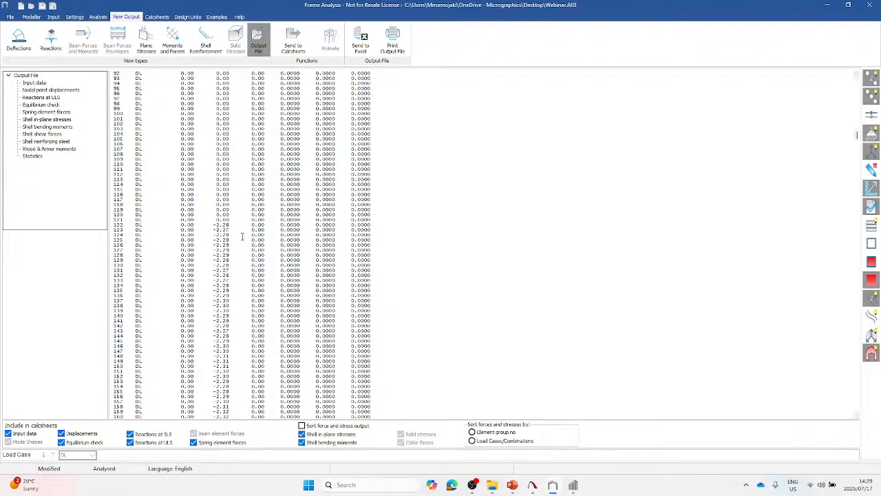
{"action": "scroll", "coordinate": [241, 236], "scroll_direction": "down", "scroll_amount": 3}
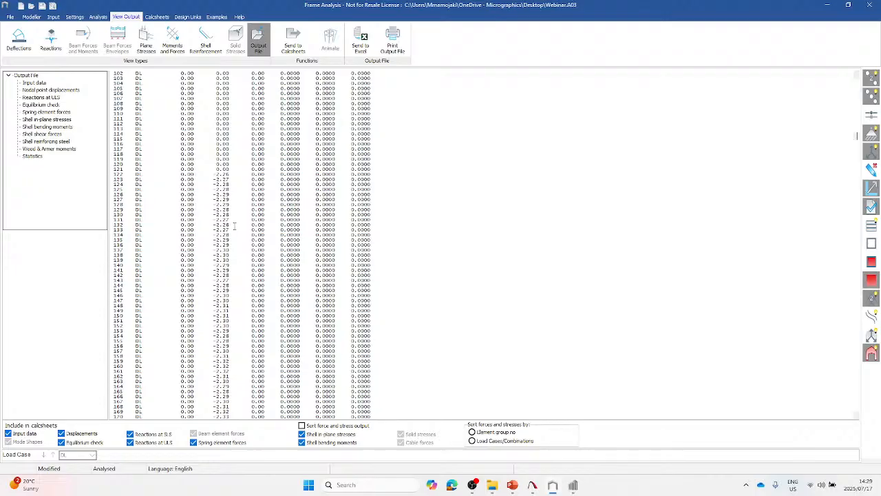
{"action": "scroll", "coordinate": [235, 224], "scroll_direction": "down", "scroll_amount": 2}
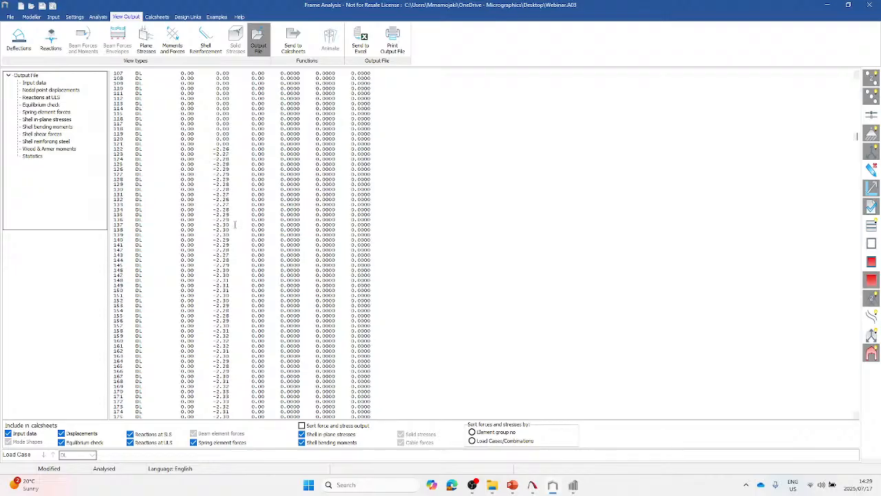
{"action": "scroll", "coordinate": [235, 224], "scroll_direction": "down", "scroll_amount": 2}
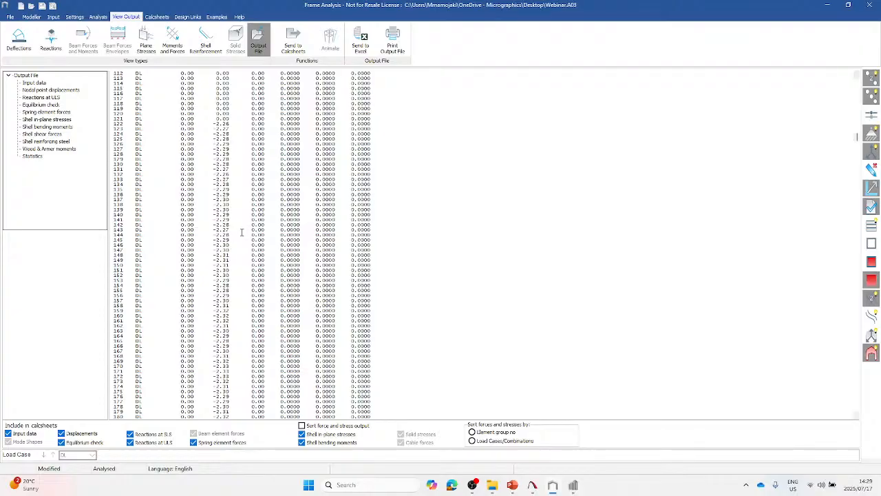
{"action": "scroll", "coordinate": [242, 232], "scroll_direction": "down", "scroll_amount": 2}
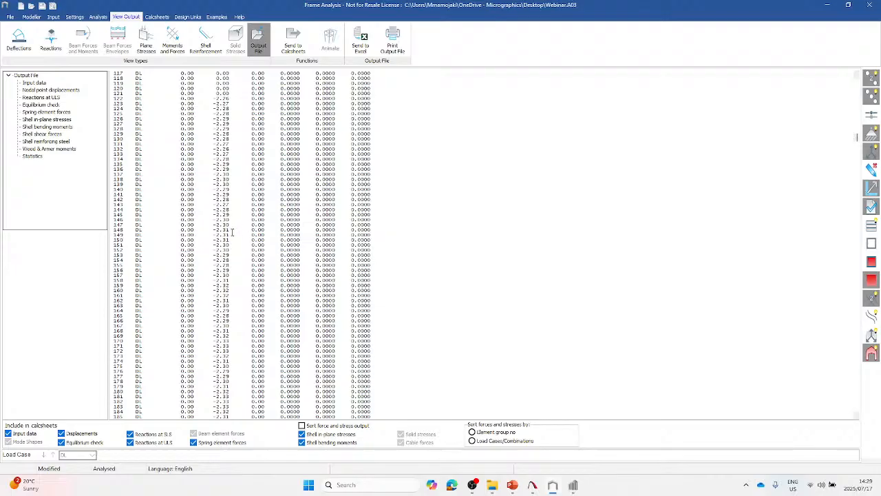
{"action": "scroll", "coordinate": [233, 232], "scroll_direction": "down", "scroll_amount": 5}
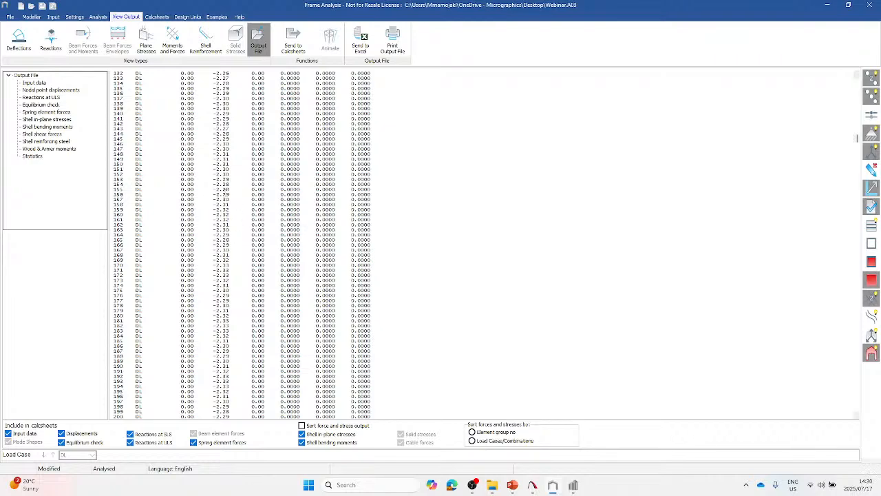
Step: Display the support reactions for load case DL and view them from near slab level
{"action": "left_click", "coordinate": [51, 43]}
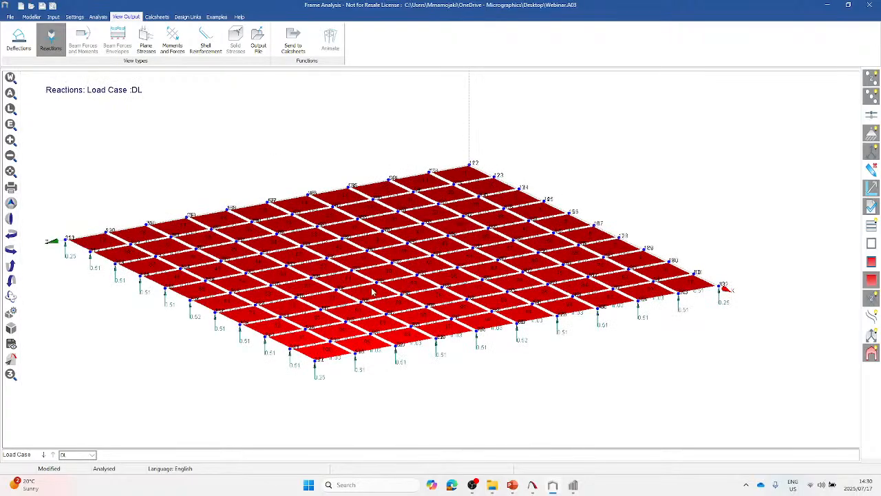
{"action": "middle_click_drag", "start_coordinate": [425, 385], "coordinate": [434, 352]}
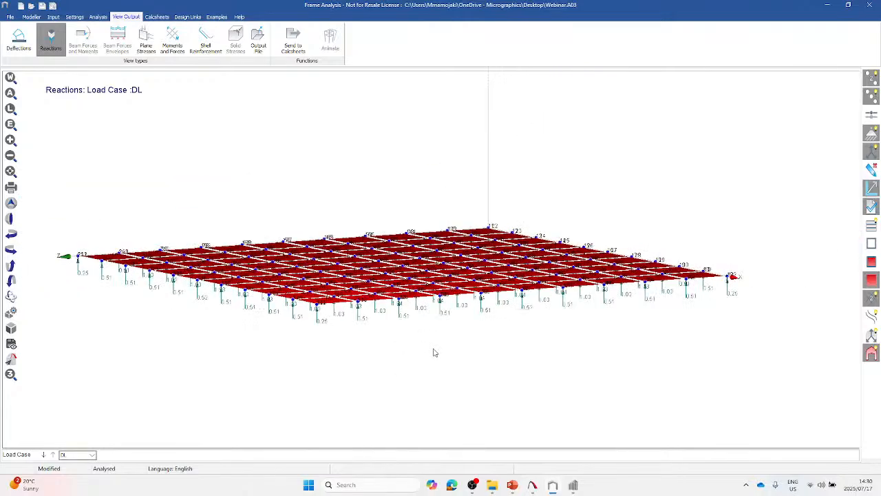
Step: Display the plane stress contours as Von Mises stresses Top and examine the loaded centre of the slab
{"action": "left_click", "coordinate": [146, 41]}
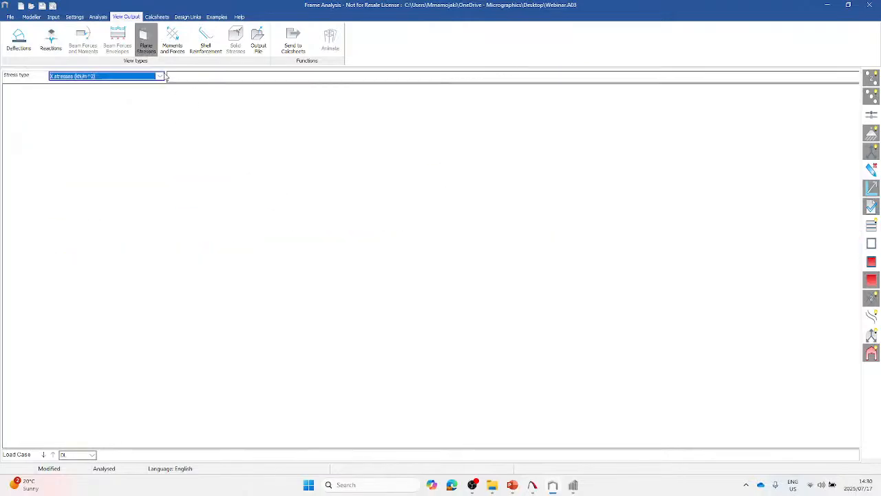
{"action": "left_click", "coordinate": [160, 75]}
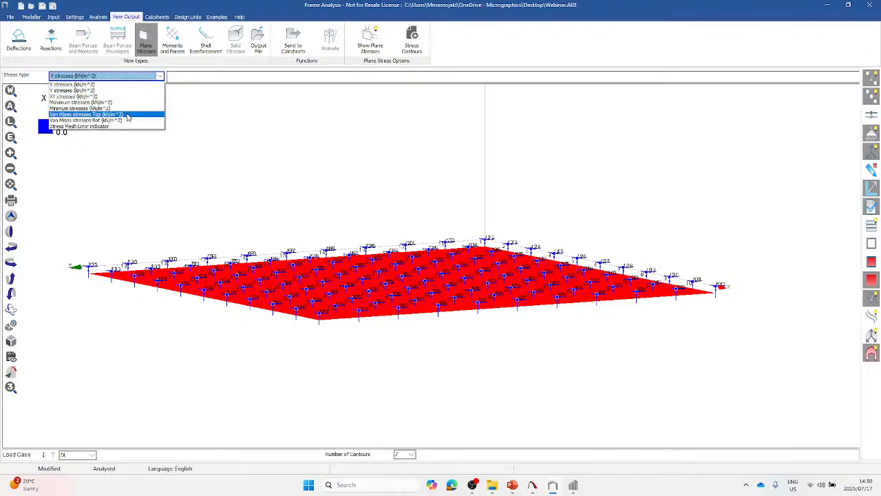
{"action": "left_click", "coordinate": [129, 114]}
{"action": "scroll", "coordinate": [511, 196], "scroll_direction": "down", "scroll_amount": 3}
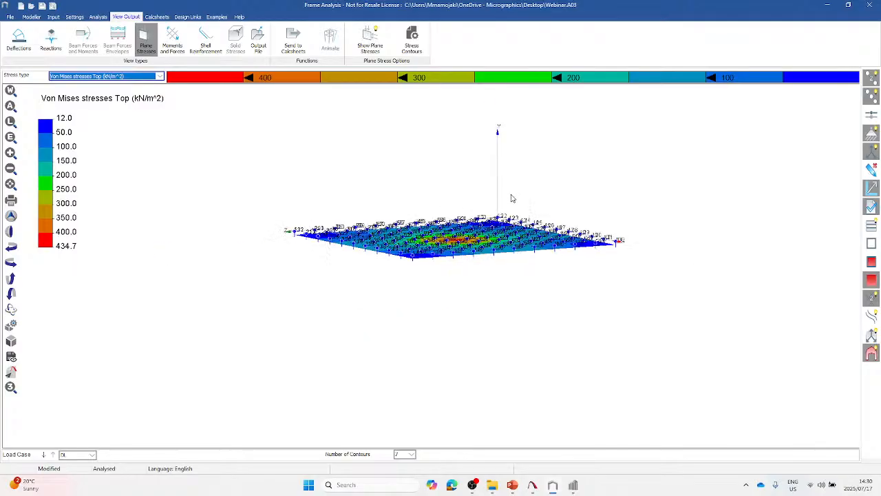
{"action": "middle_click_drag", "start_coordinate": [469, 205], "coordinate": [486, 226]}
{"action": "scroll", "coordinate": [486, 227], "scroll_direction": "up", "scroll_amount": 3}
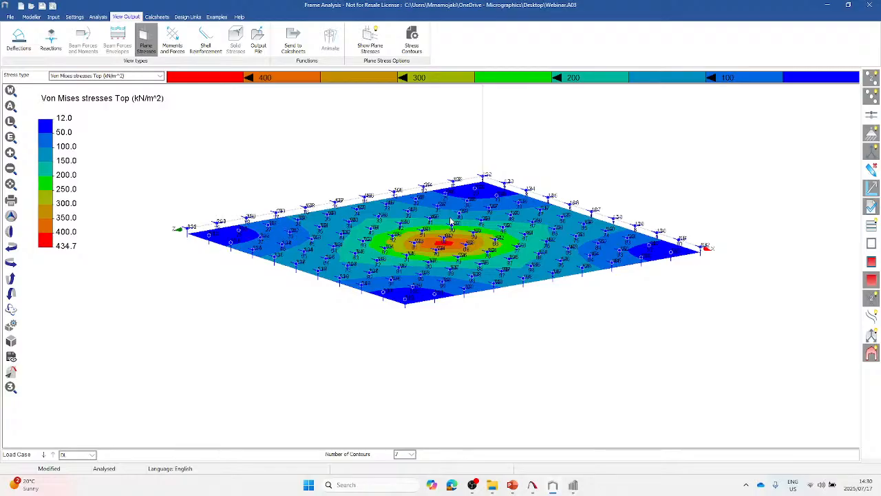
{"action": "scroll", "coordinate": [450, 220], "scroll_direction": "up", "scroll_amount": 4}
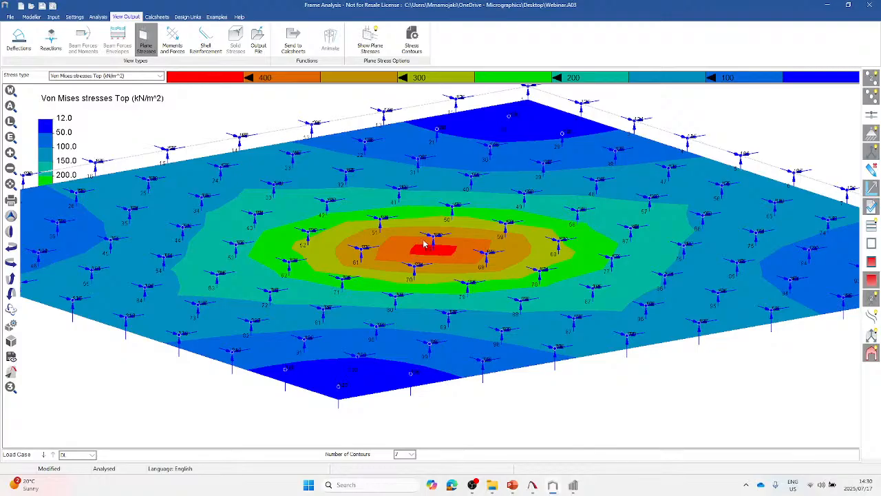
{"action": "scroll", "coordinate": [417, 256], "scroll_direction": "down", "scroll_amount": 3}
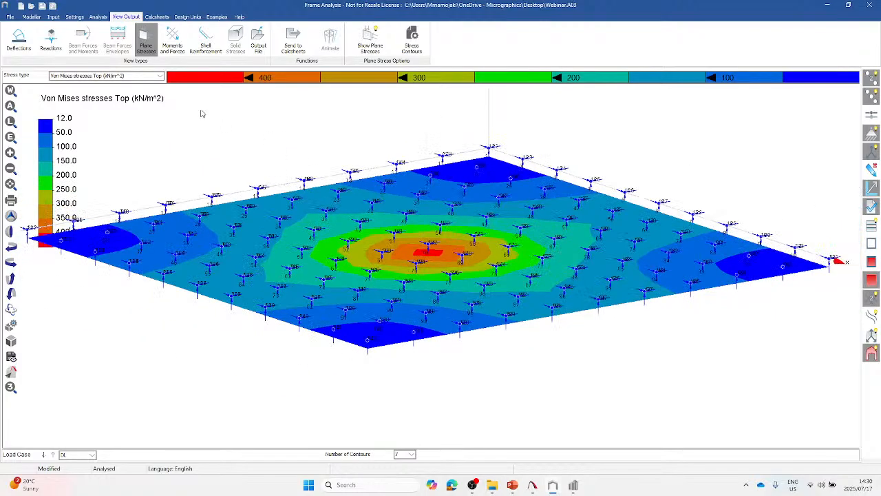
Step: Display the slab's Mx moment contours for load case DL, switch to My Moments and examine the loaded centre
{"action": "left_click", "coordinate": [172, 41]}
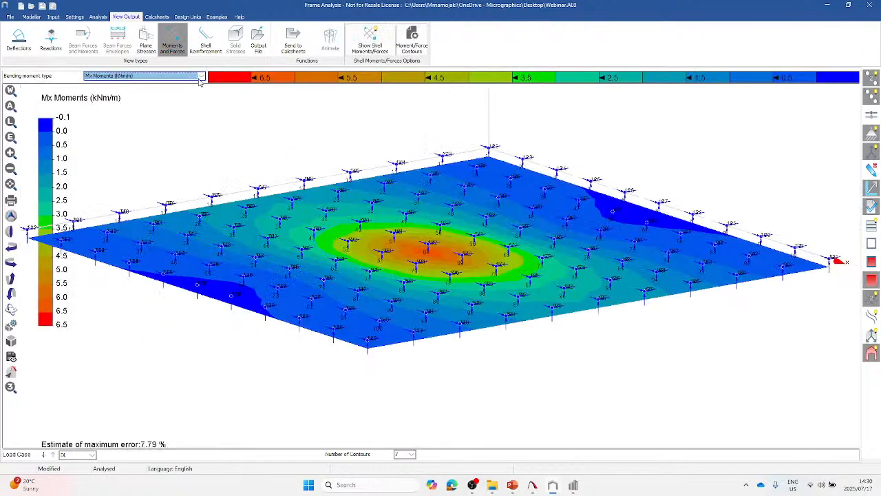
{"action": "left_click", "coordinate": [198, 77]}
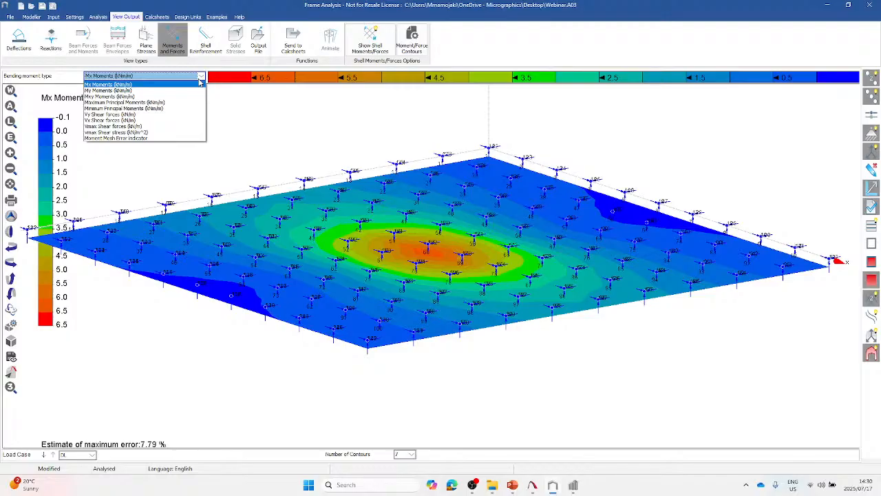
{"action": "left_click", "coordinate": [172, 91]}
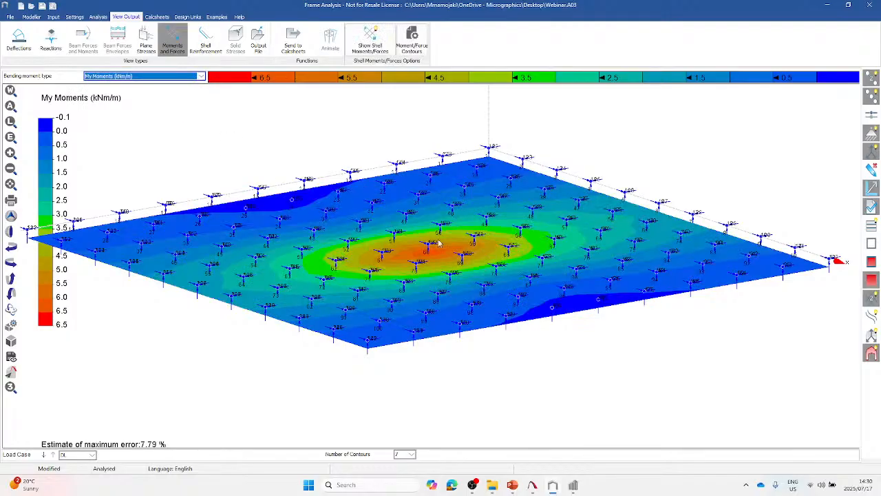
{"action": "scroll", "coordinate": [475, 249], "scroll_direction": "down", "scroll_amount": 3}
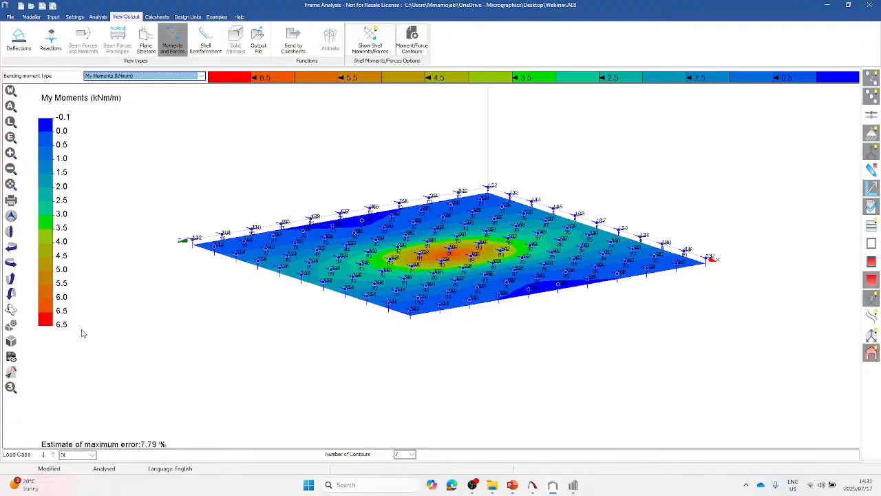
{"action": "scroll", "coordinate": [451, 279], "scroll_direction": "up", "scroll_amount": 2}
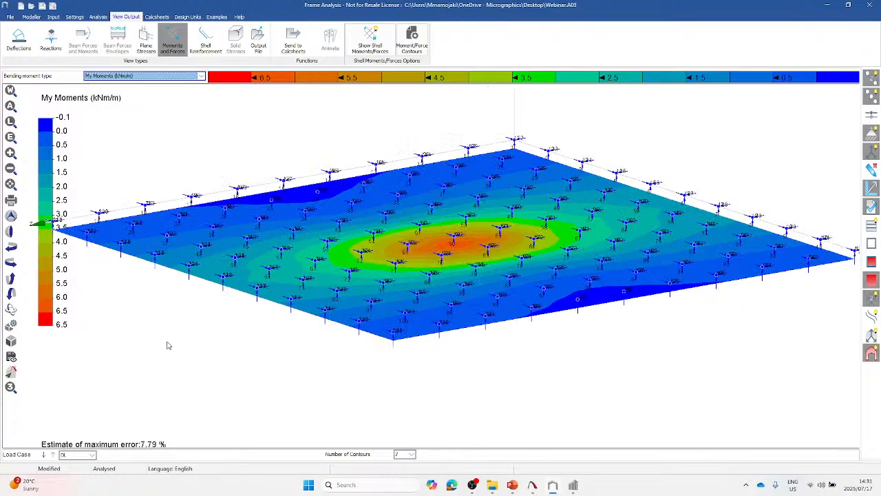
{"action": "scroll", "coordinate": [208, 346], "scroll_direction": "down", "scroll_amount": 1}
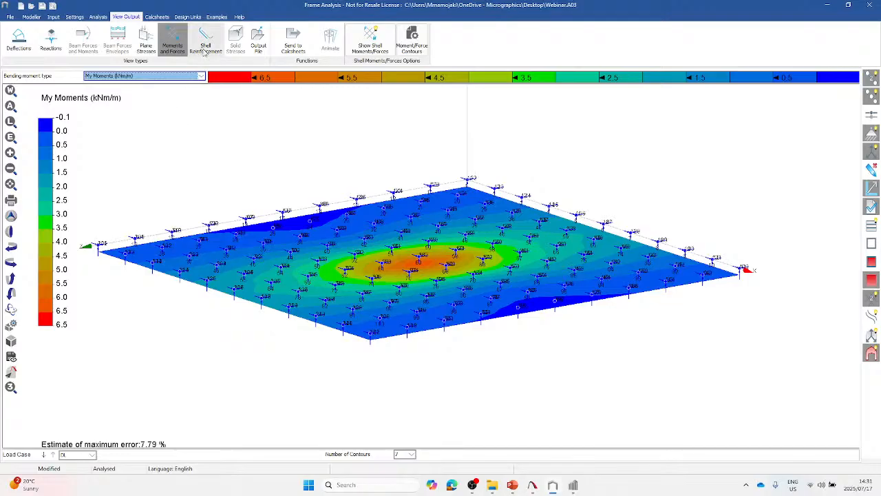
Step: Display the shell reinforcement contours for the top x' direction and review the available rebar and Wood & Armer result types
{"action": "left_click", "coordinate": [207, 47]}
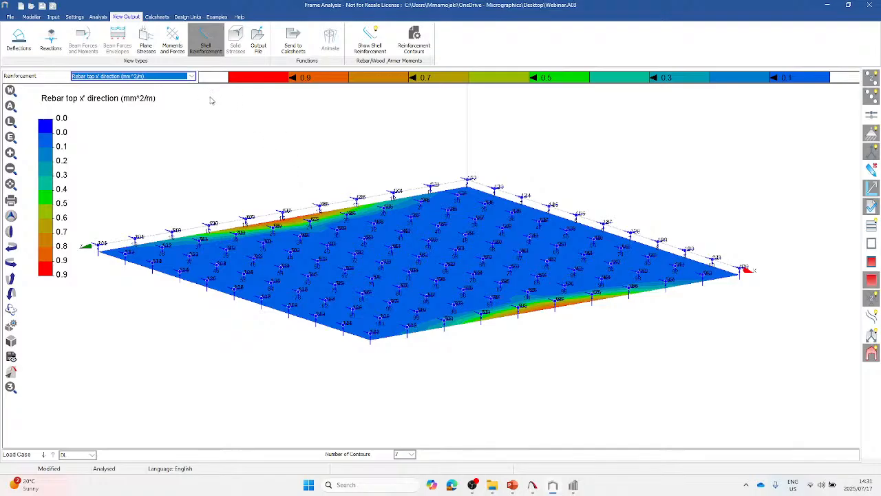
{"action": "left_click", "coordinate": [191, 76]}
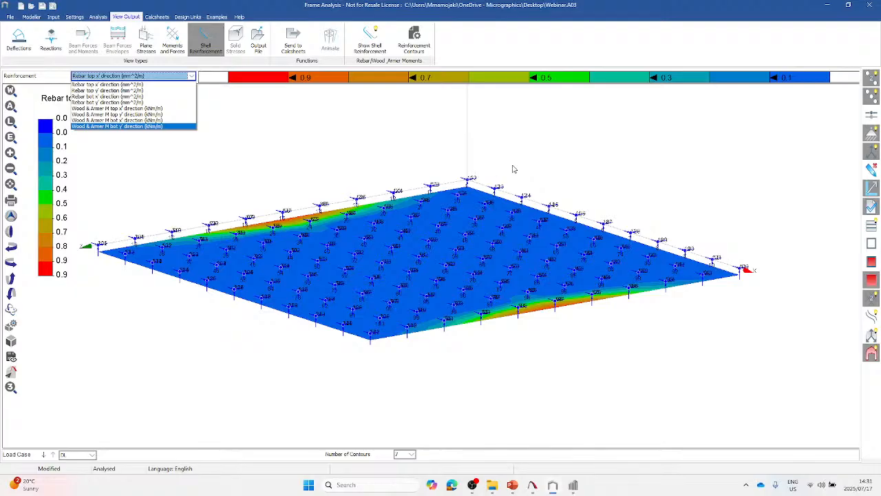
{"action": "left_click", "coordinate": [298, 141]}
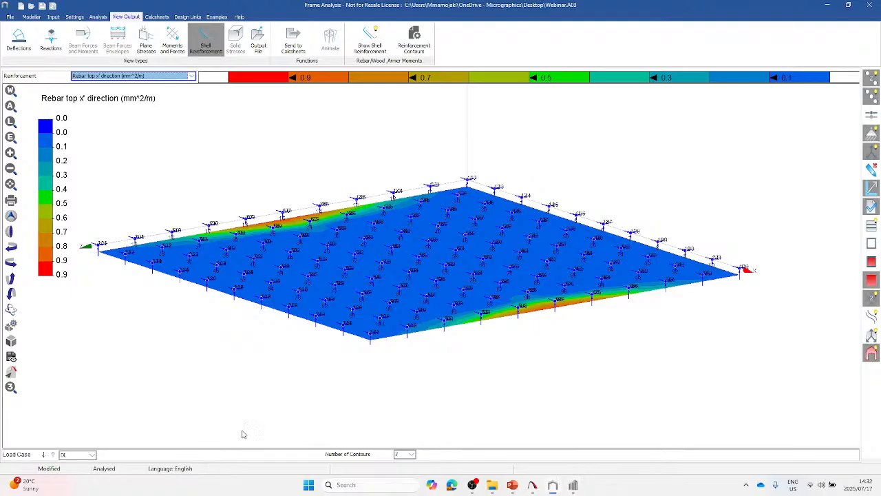
Step: Switch to Sumo and import the 30 MPa concrete material from the database into the model
{"action": "left_click", "coordinate": [572, 485]}
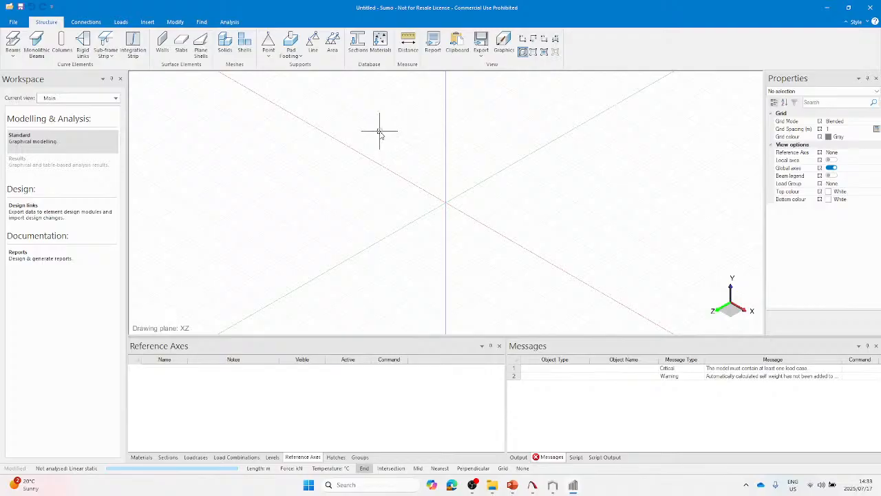
{"action": "left_click", "coordinate": [142, 457]}
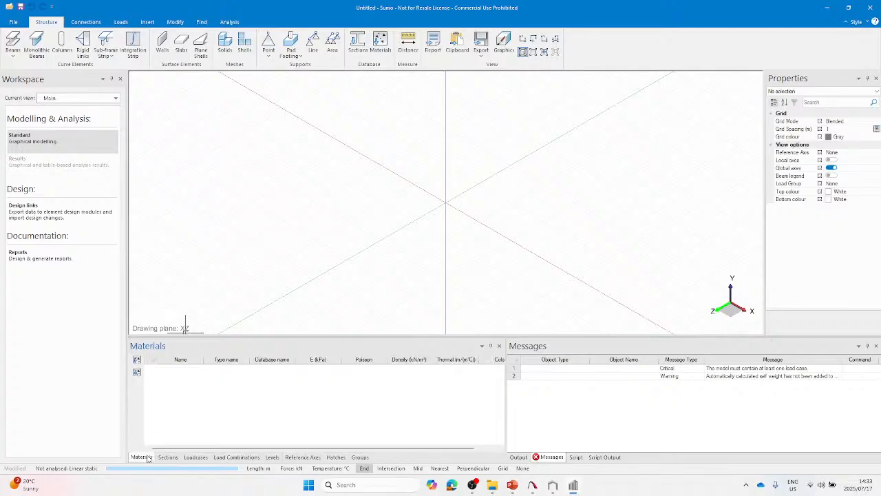
{"action": "left_click", "coordinate": [138, 360]}
{"action": "left_click", "coordinate": [389, 158]}
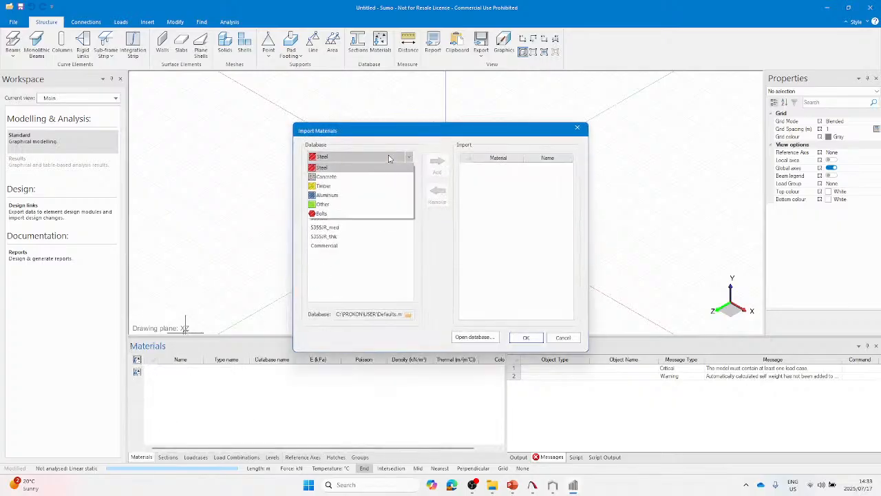
{"action": "left_click", "coordinate": [384, 176]}
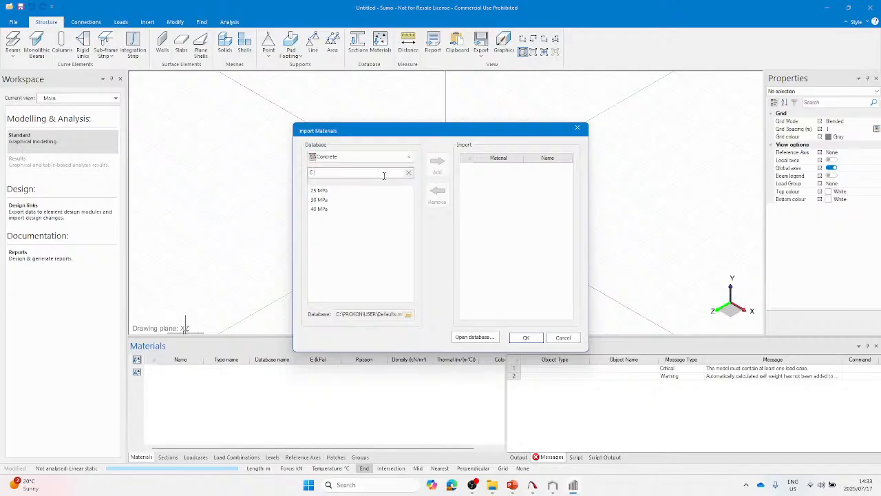
{"action": "left_click", "coordinate": [356, 200]}
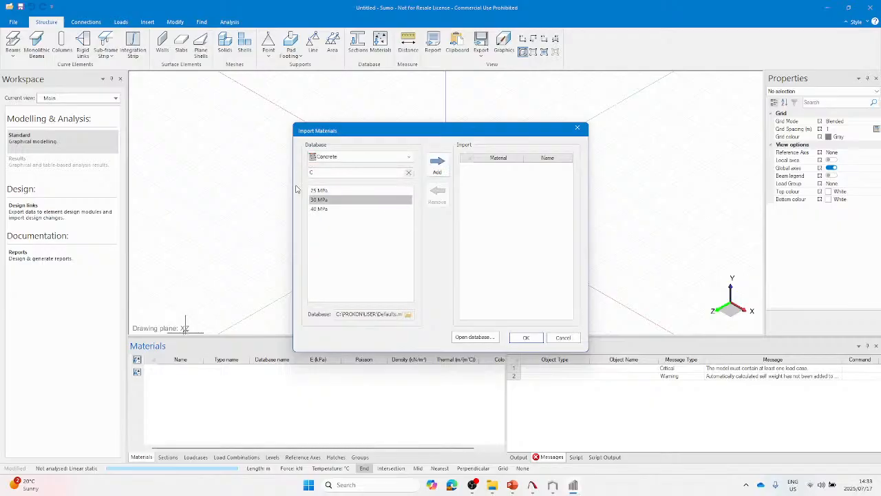
{"action": "left_click", "coordinate": [443, 172]}
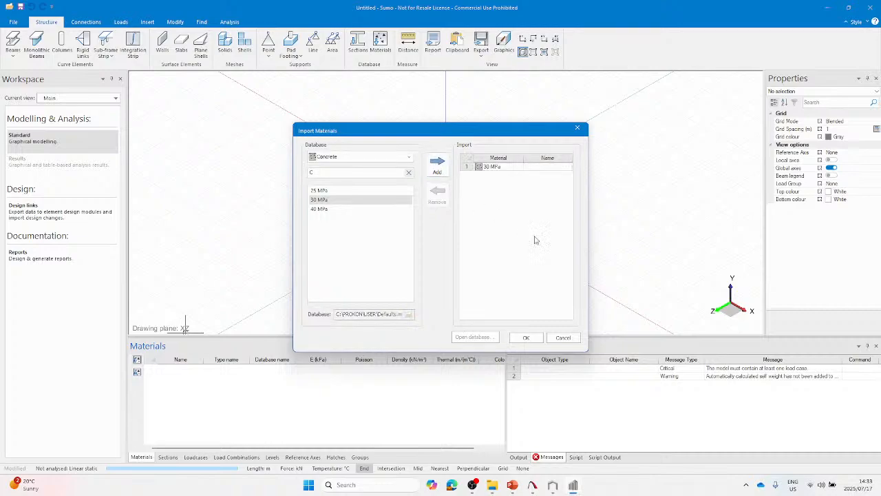
{"action": "left_click", "coordinate": [526, 338]}
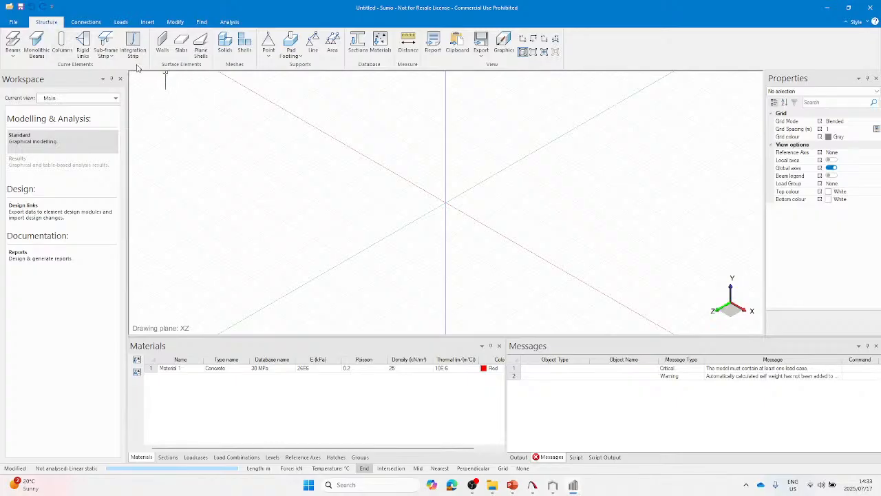
Step: Start a new slab with 300 mm thickness, a 0.3 m mesh size and the 30 MPa concrete material
{"action": "left_click", "coordinate": [182, 48]}
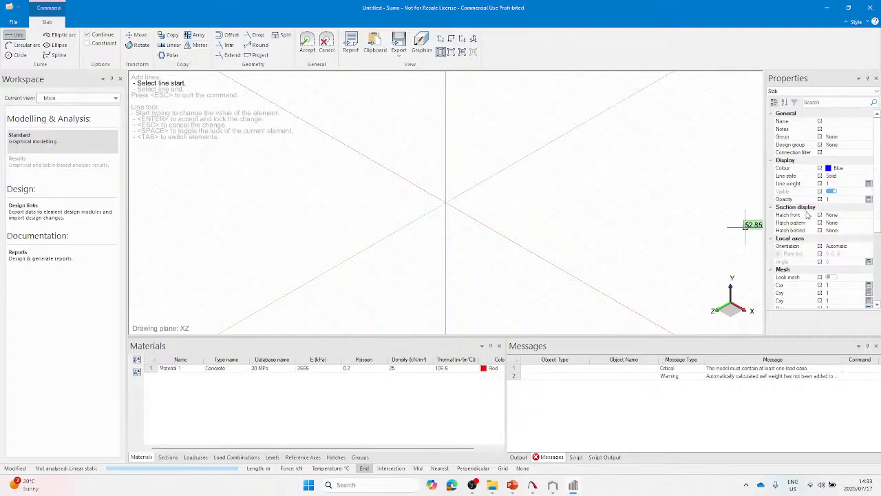
{"action": "scroll", "coordinate": [832, 196], "scroll_direction": "down", "scroll_amount": 2}
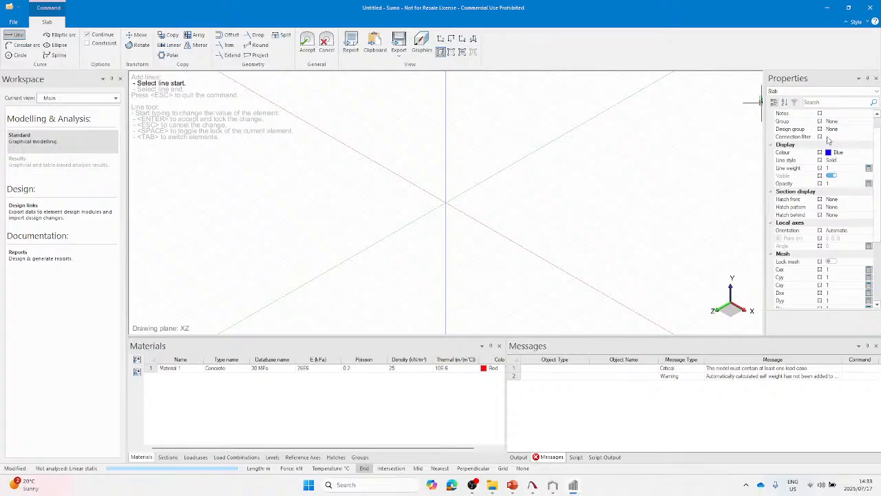
{"action": "scroll", "coordinate": [821, 214], "scroll_direction": "down", "scroll_amount": 5}
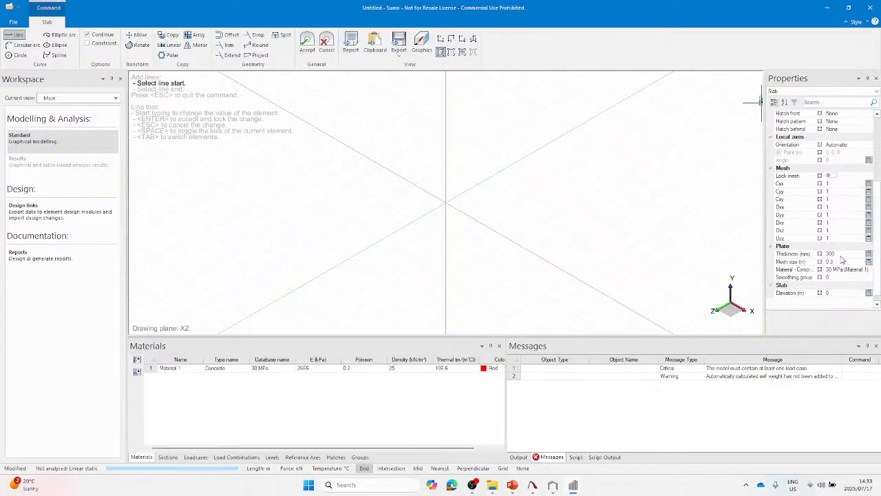
{"action": "left_click", "coordinate": [841, 255]}
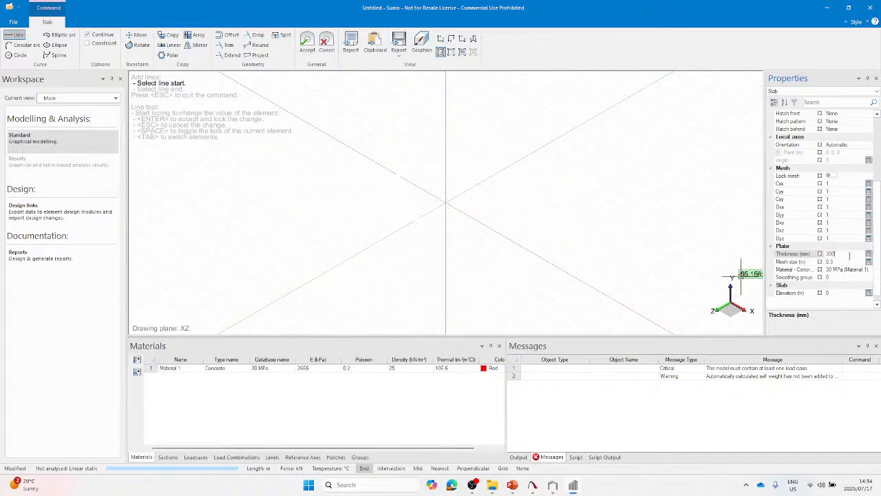
{"action": "left_click", "coordinate": [843, 262]}
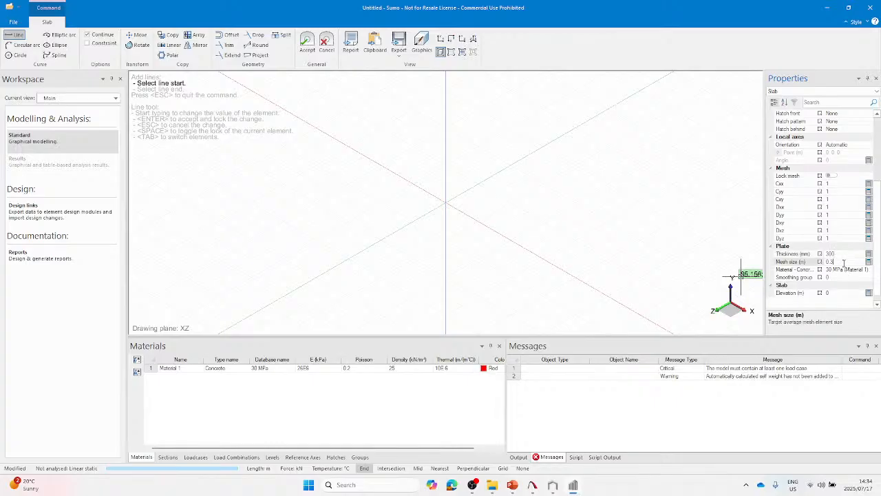
{"action": "key", "text": "BackSpace"}
{"action": "type", "text": "8"}
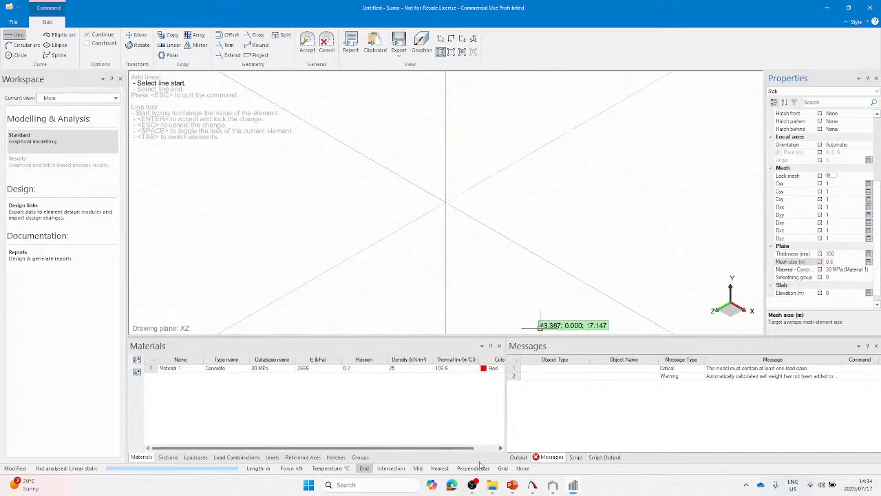
Step: Enable grid snapping and draw the slab's first 3 m edge from the origin along the X axis
{"action": "left_click", "coordinate": [502, 468]}
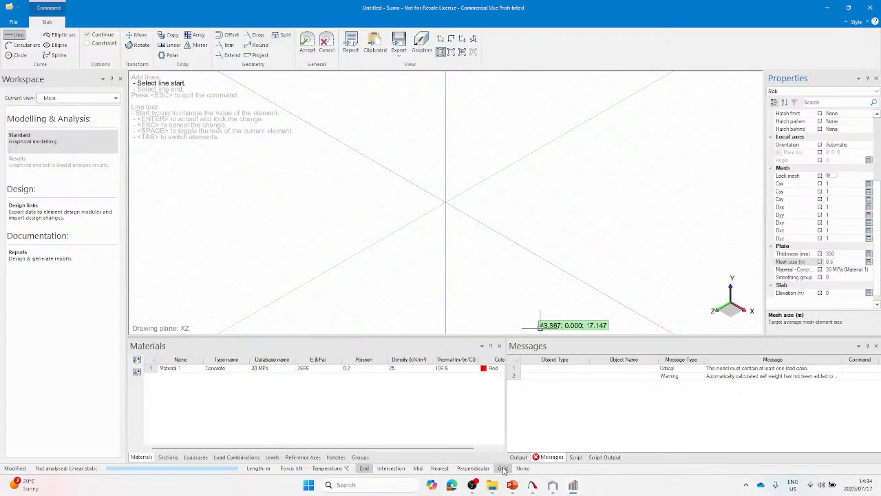
{"action": "left_click", "coordinate": [446, 200]}
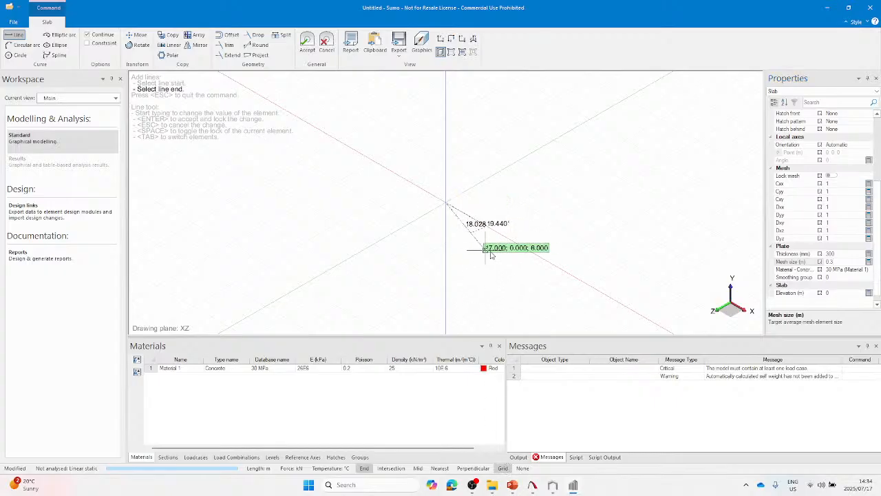
{"action": "scroll", "coordinate": [508, 242], "scroll_direction": "up", "scroll_amount": 3}
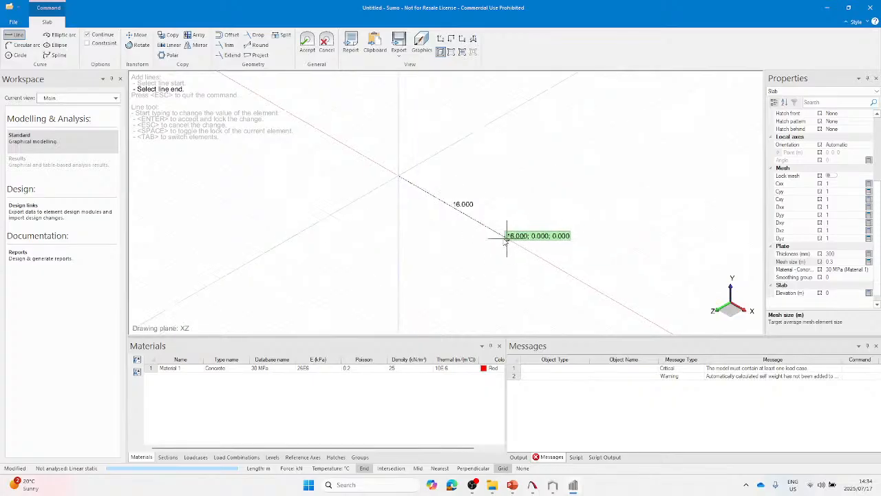
{"action": "key", "text": "Tab"}
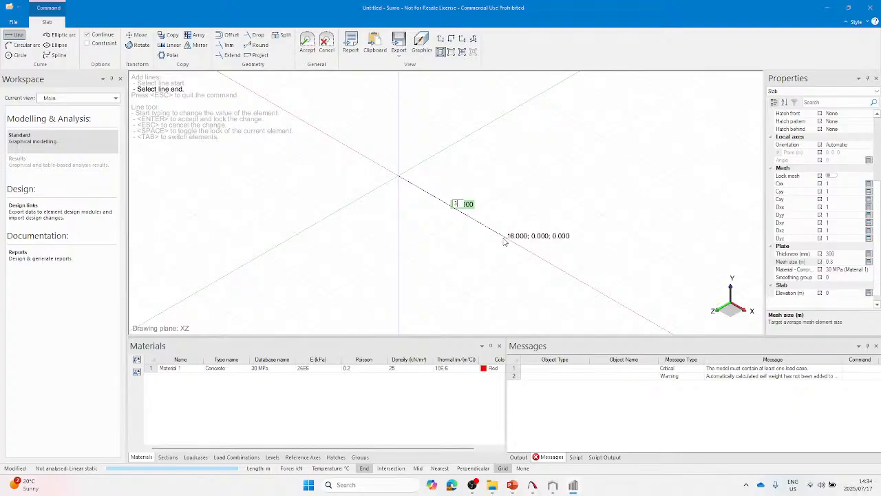
{"action": "key", "text": "Return"}
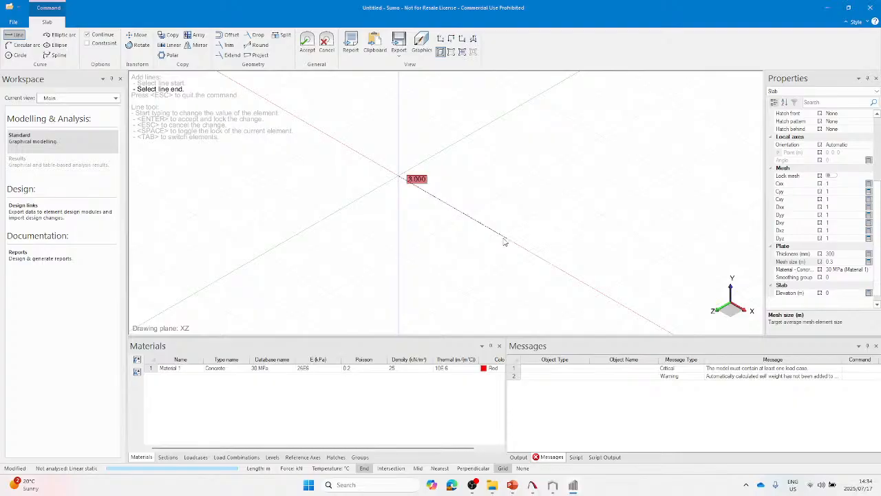
{"action": "left_click", "coordinate": [507, 241]}
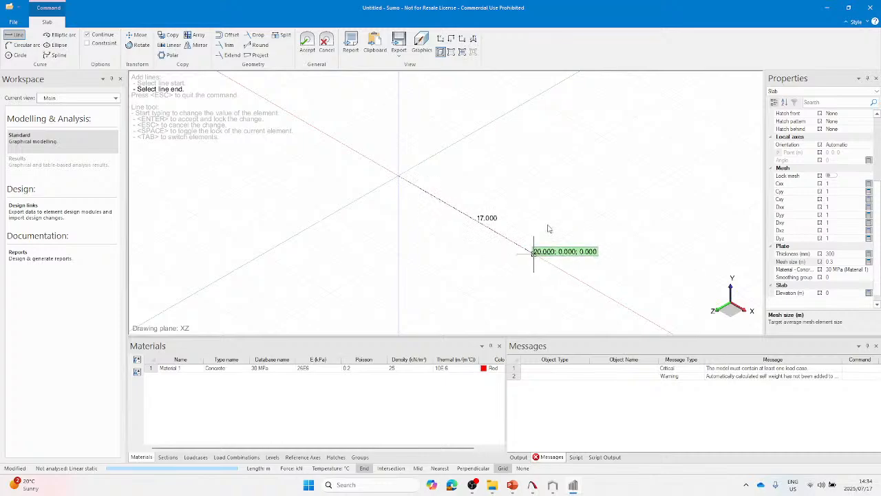
{"action": "key", "text": "Escape"}
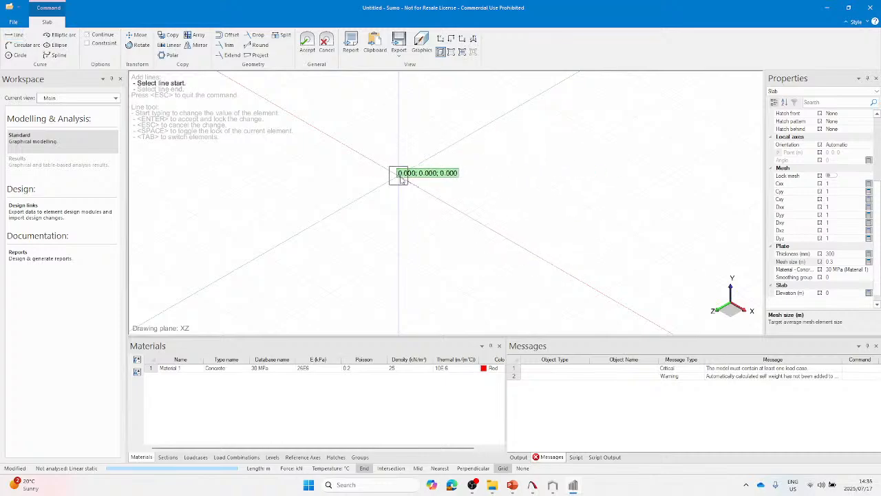
Step: Draw the slab's second 3 m edge from the origin along the Z axis
{"action": "left_click", "coordinate": [402, 181]}
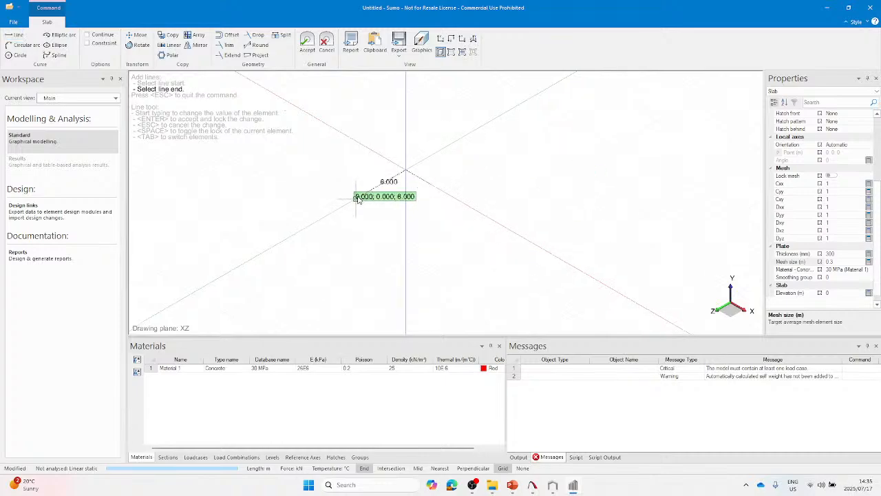
{"action": "key", "text": "Tab"}
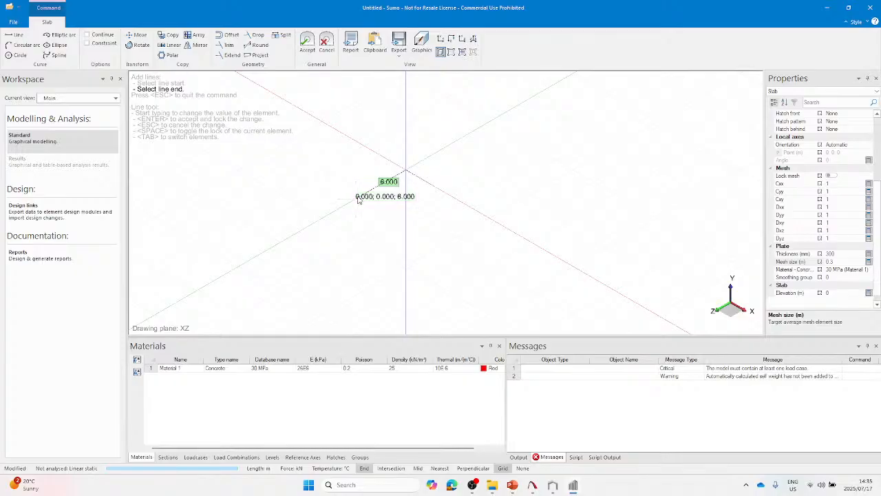
{"action": "type", "text": "3.0"}
{"action": "key", "text": "Return"}
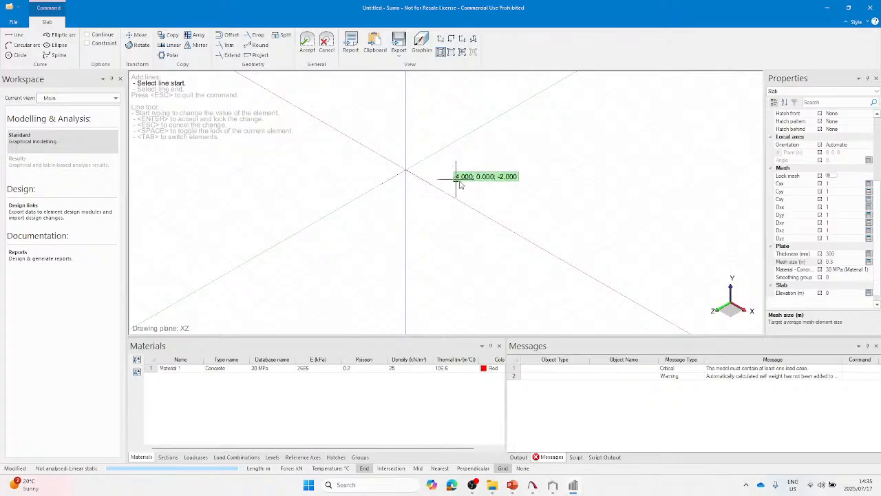
{"action": "key", "text": "Escape"}
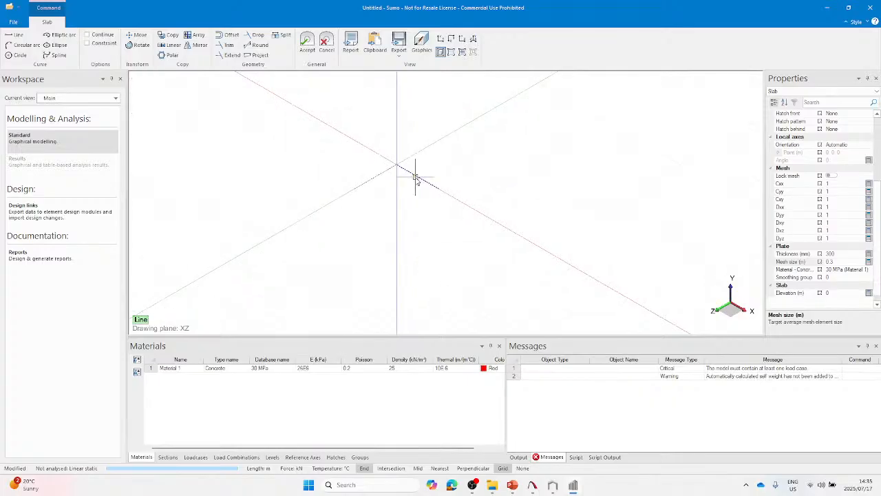
Step: Copy the slab's X-axis edge 3 m along the Z axis from the origin to form the opposite edge
{"action": "left_click", "coordinate": [415, 177]}
{"action": "left_click", "coordinate": [169, 35]}
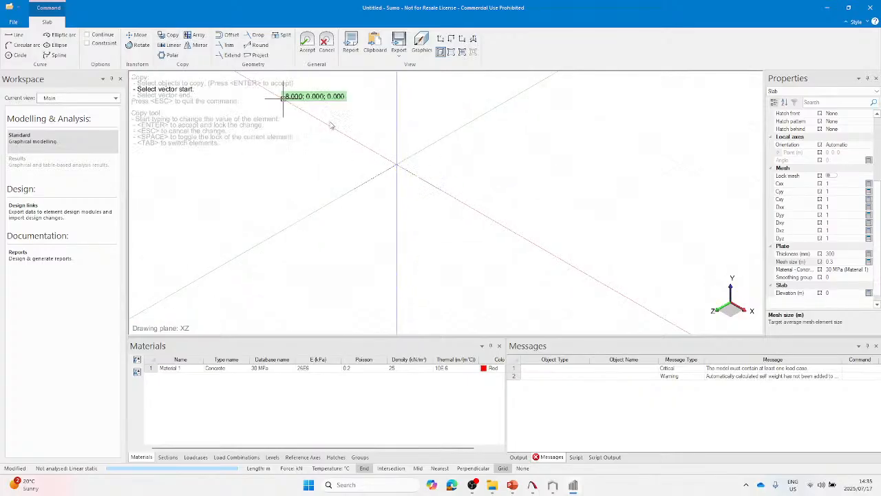
{"action": "left_click", "coordinate": [397, 167]}
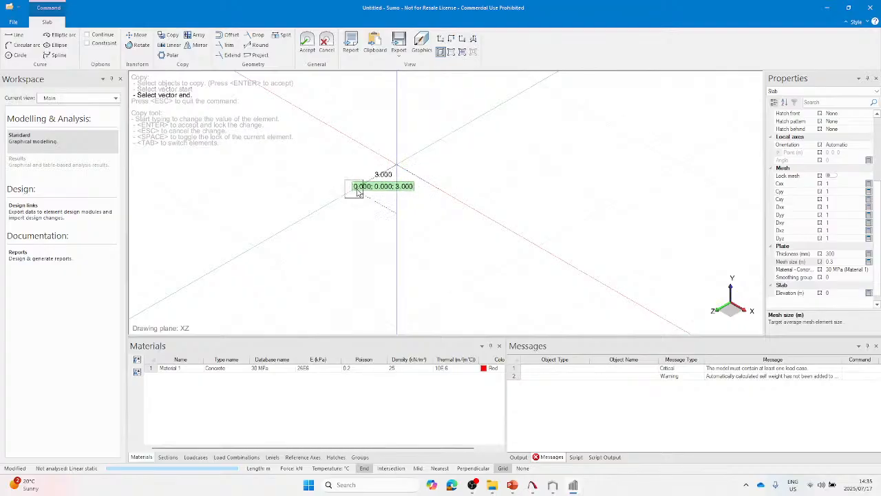
{"action": "left_click", "coordinate": [357, 192]}
{"action": "key", "text": "Escape"}
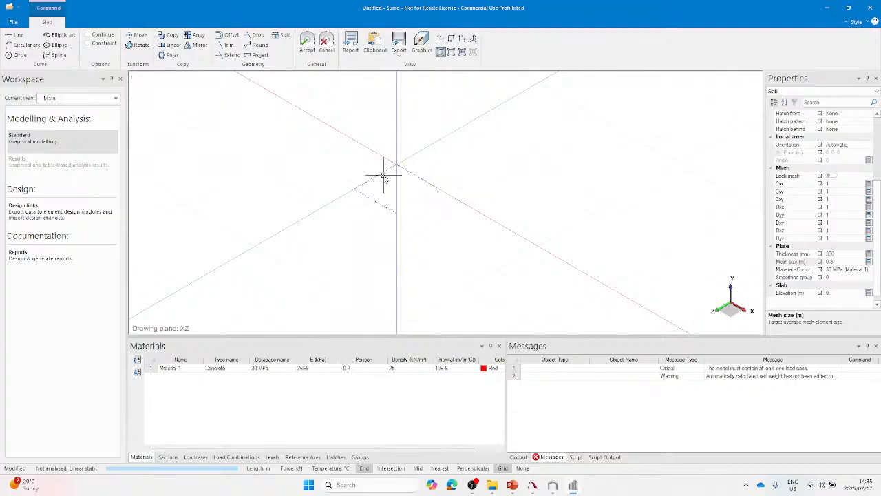
Step: Copy the slab's Z-axis edge 3 m along the X axis to close the outline, and accept it to create the slab
{"action": "left_click", "coordinate": [384, 174]}
{"action": "left_click", "coordinate": [168, 34]}
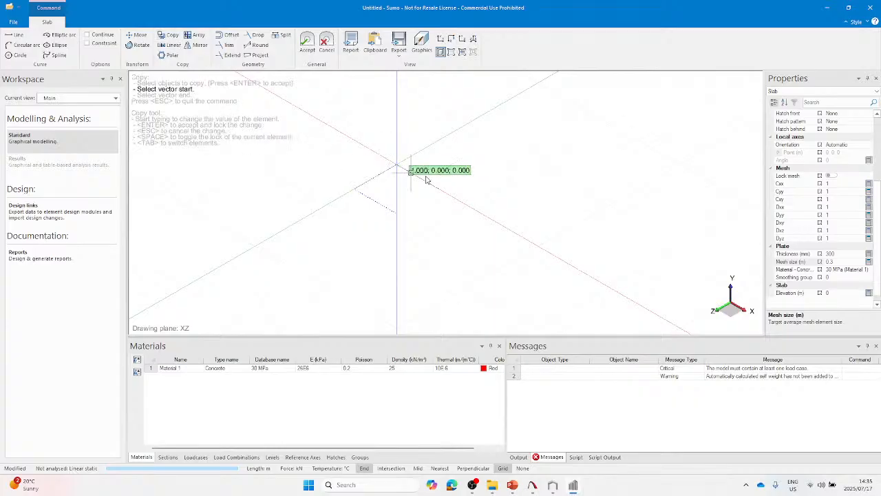
{"action": "left_click", "coordinate": [398, 166]}
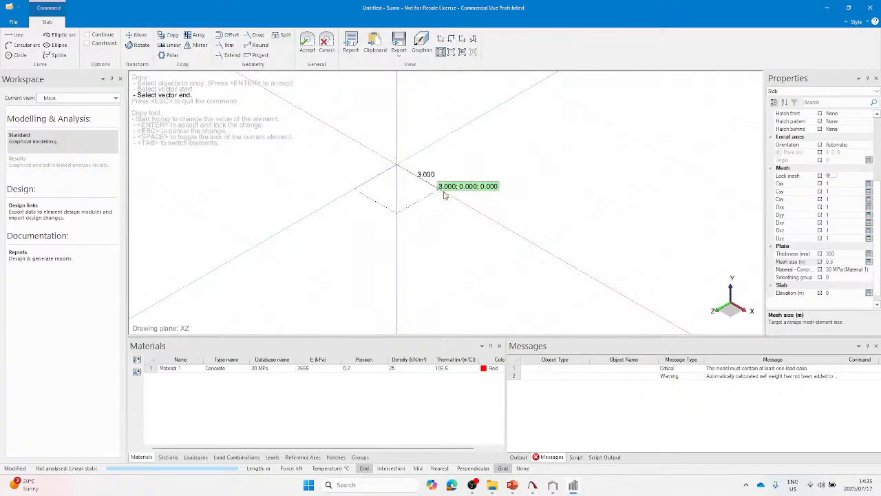
{"action": "left_click", "coordinate": [438, 187]}
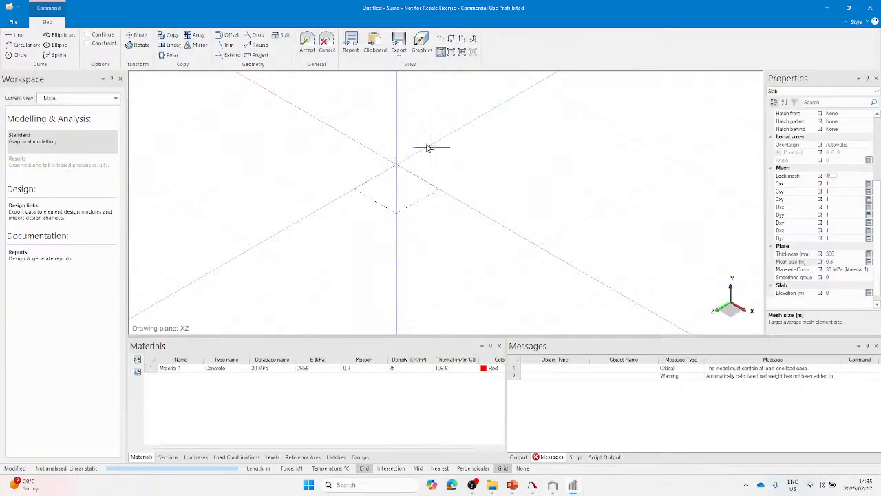
{"action": "left_click", "coordinate": [307, 42]}
{"action": "scroll", "coordinate": [427, 174], "scroll_direction": "up", "scroll_amount": 5}
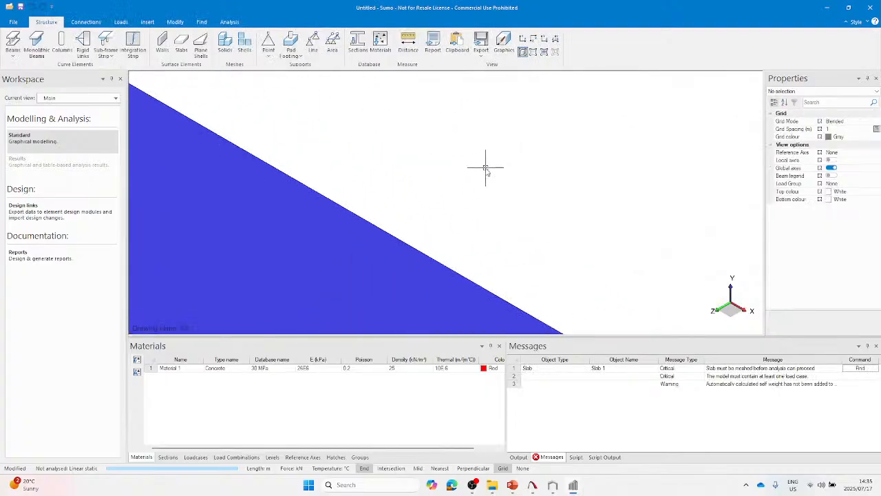
{"action": "scroll", "coordinate": [555, 180], "scroll_direction": "down", "scroll_amount": 5}
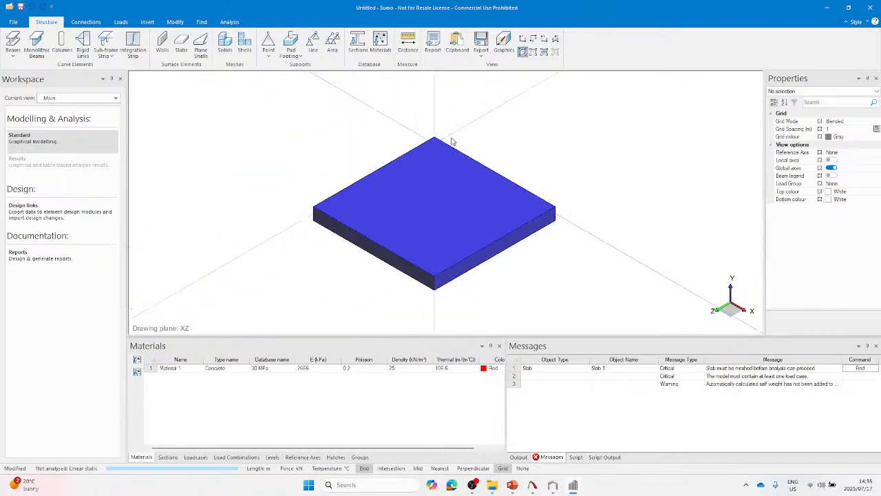
Step: Measure the slab's edge lengths from the origin corner along the X axis and along the Z axis
{"action": "left_click", "coordinate": [401, 44]}
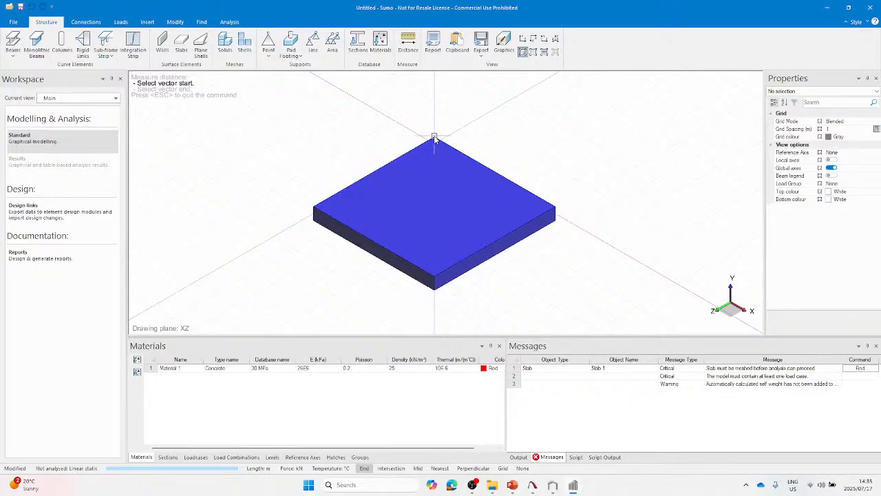
{"action": "key", "text": "Escape"}
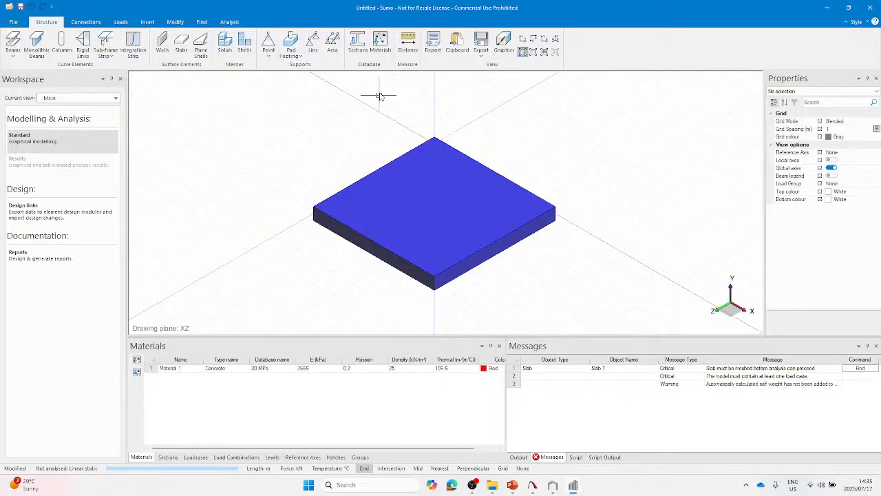
{"action": "left_click", "coordinate": [408, 42]}
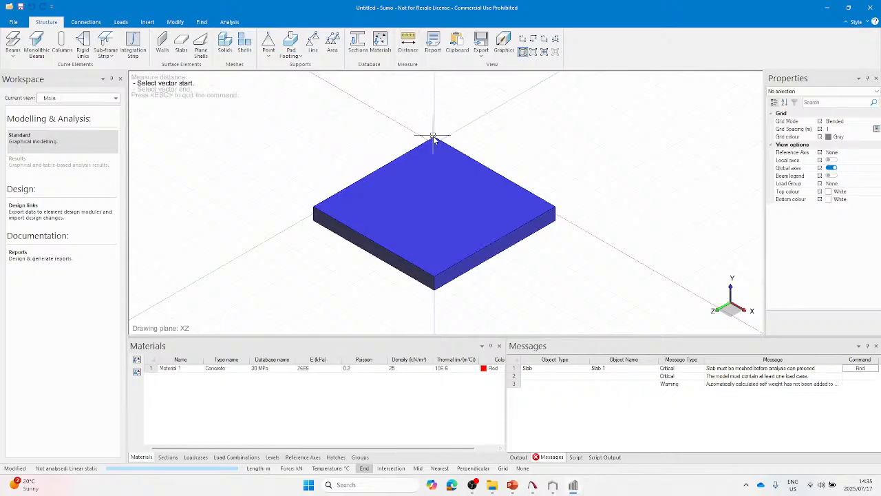
{"action": "left_click", "coordinate": [434, 140]}
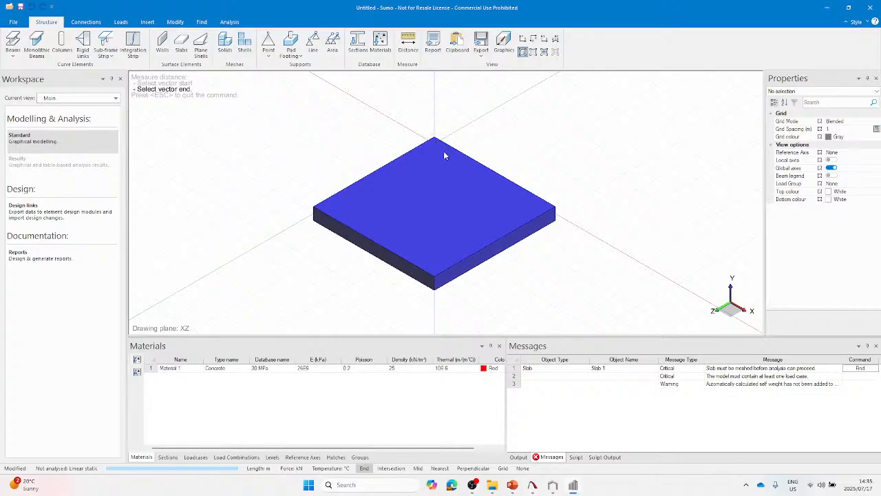
{"action": "left_click", "coordinate": [555, 207]}
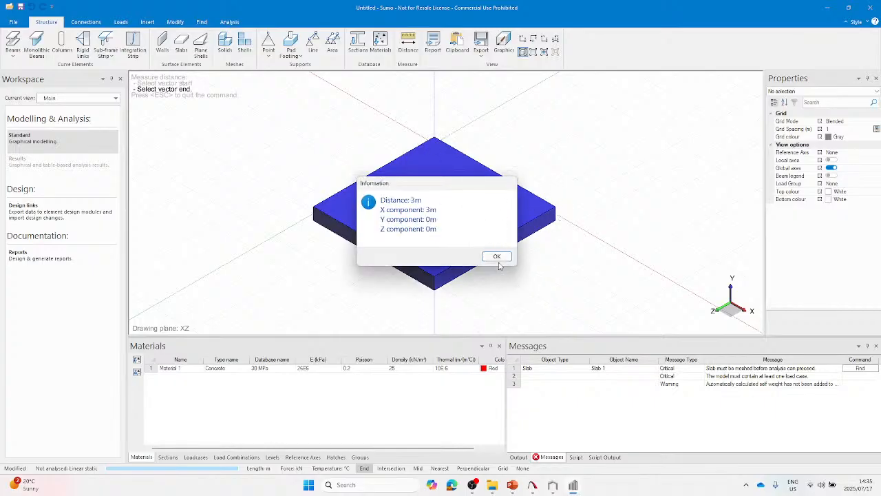
{"action": "left_click", "coordinate": [497, 256]}
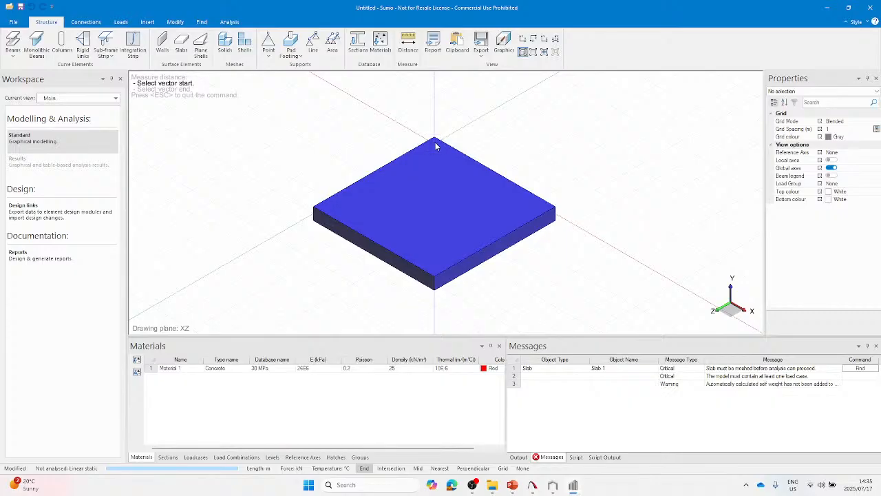
{"action": "left_click", "coordinate": [435, 145]}
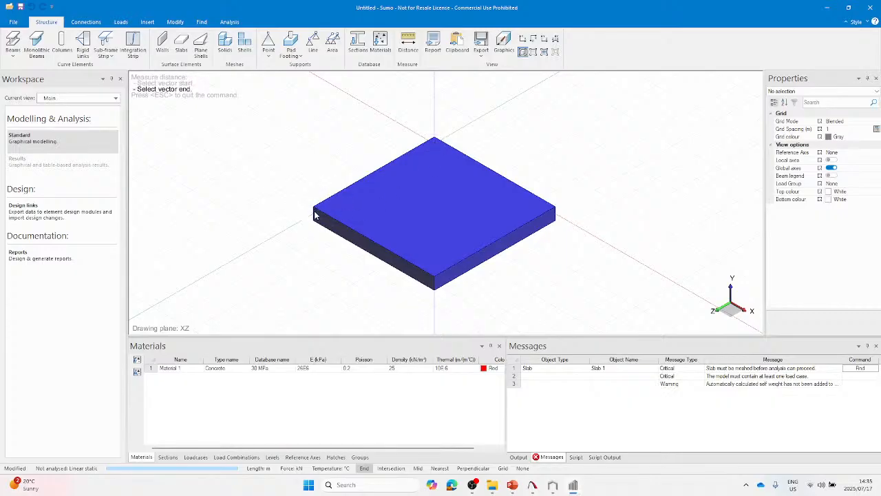
{"action": "left_click", "coordinate": [315, 213]}
{"action": "left_click", "coordinate": [493, 256]}
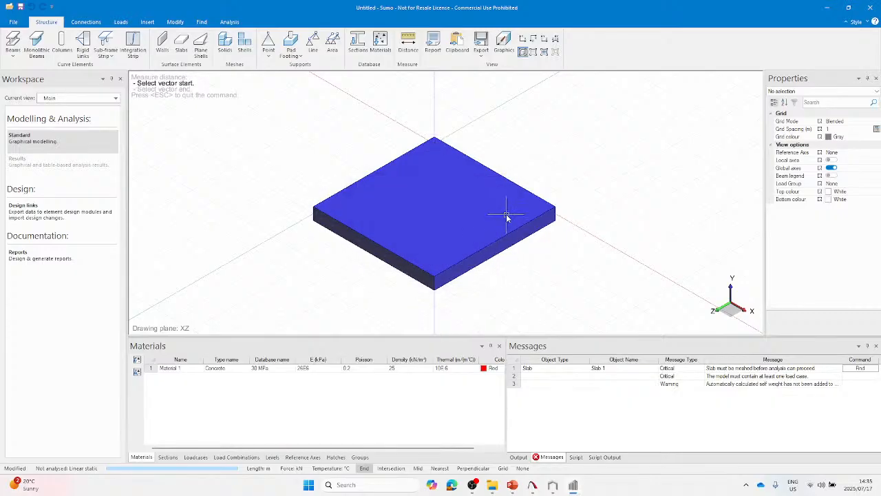
{"action": "key", "text": "Escape"}
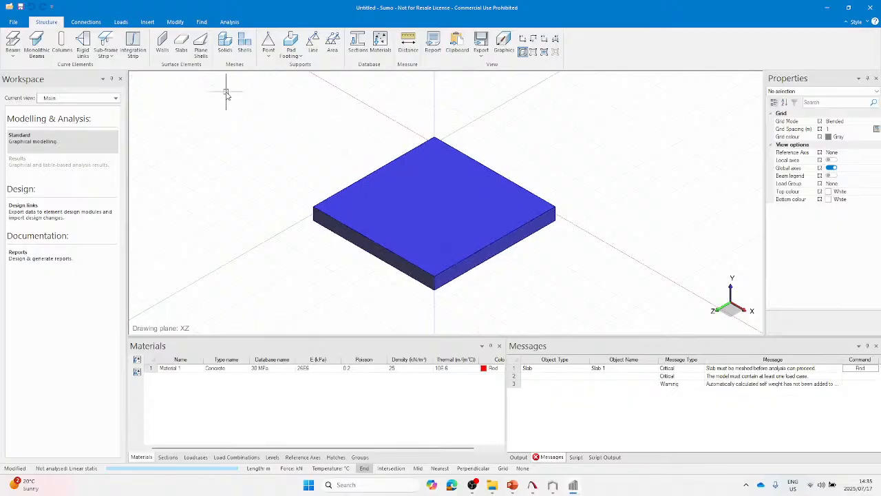
Step: Add a plane area support with a subgrade modulus of 5000 kN/m³ over the whole slab, outlined through its four corners
{"action": "left_click", "coordinate": [332, 48]}
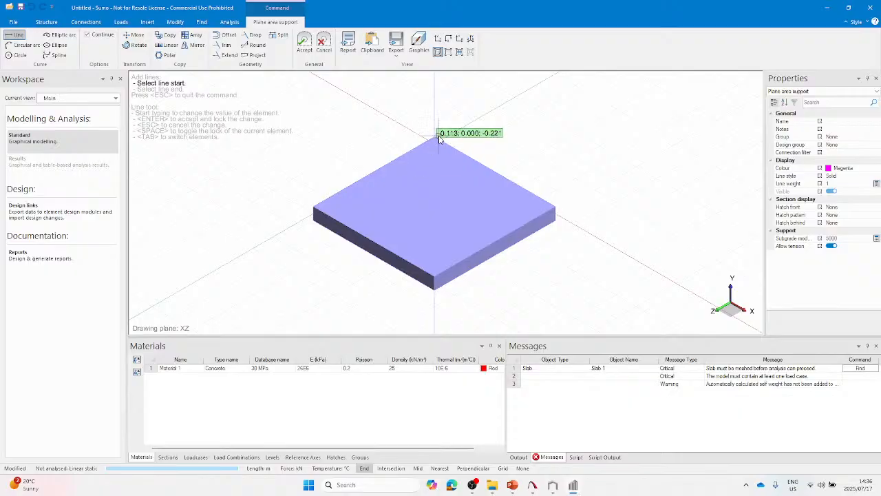
{"action": "left_click", "coordinate": [853, 238]}
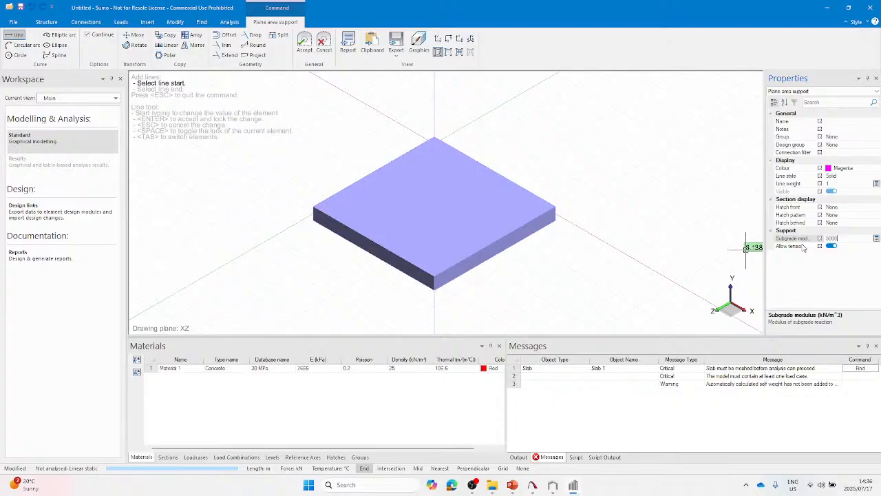
{"action": "left_click", "coordinate": [435, 138]}
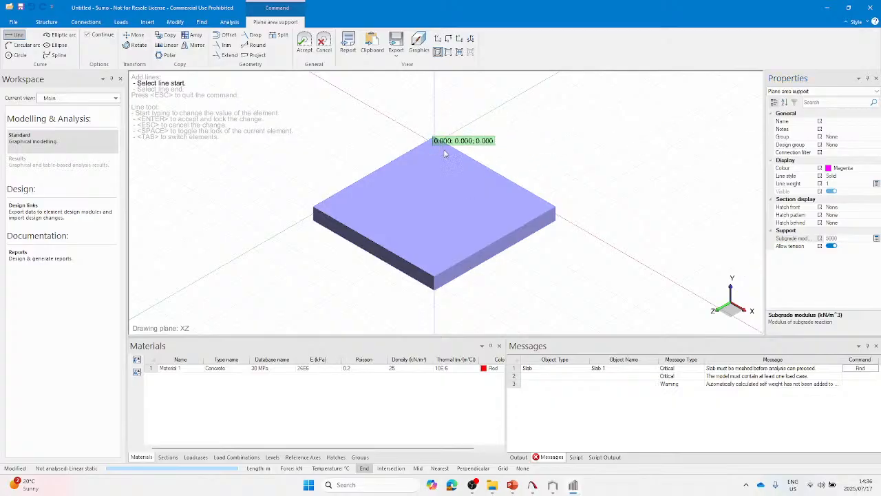
{"action": "left_click", "coordinate": [550, 215]}
{"action": "left_click", "coordinate": [435, 288]}
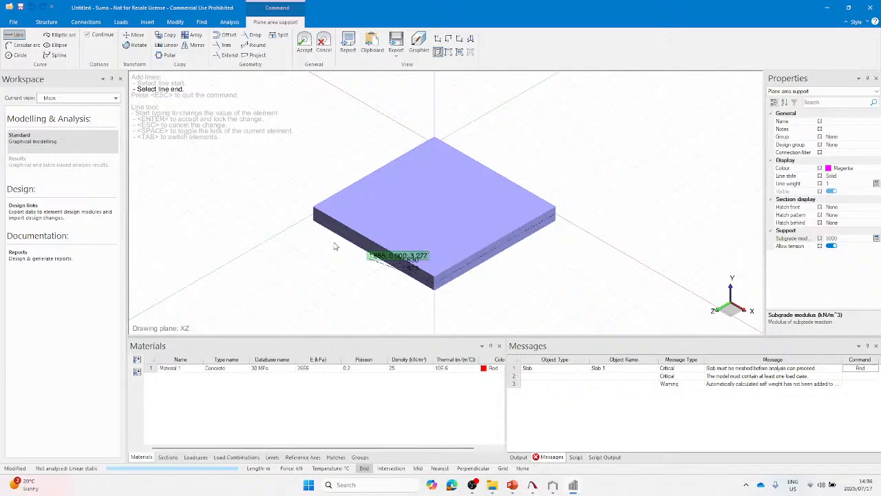
{"action": "left_click", "coordinate": [314, 212]}
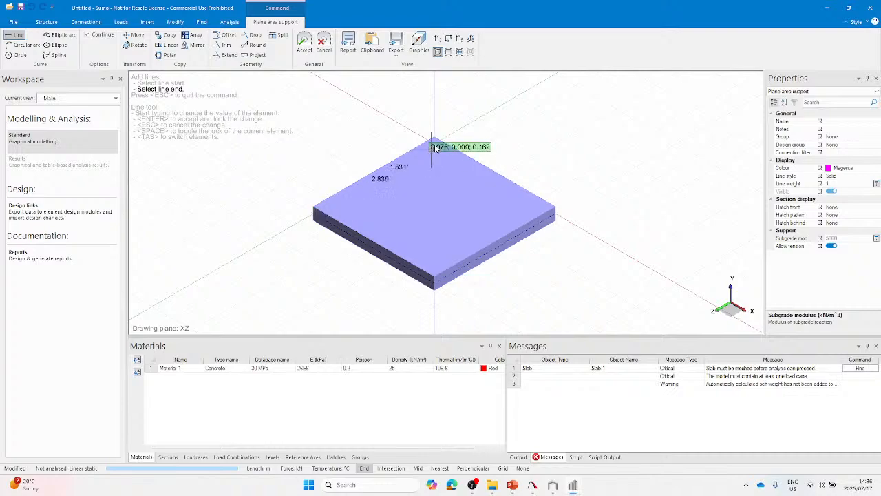
{"action": "left_click", "coordinate": [433, 140]}
{"action": "left_click", "coordinate": [304, 50]}
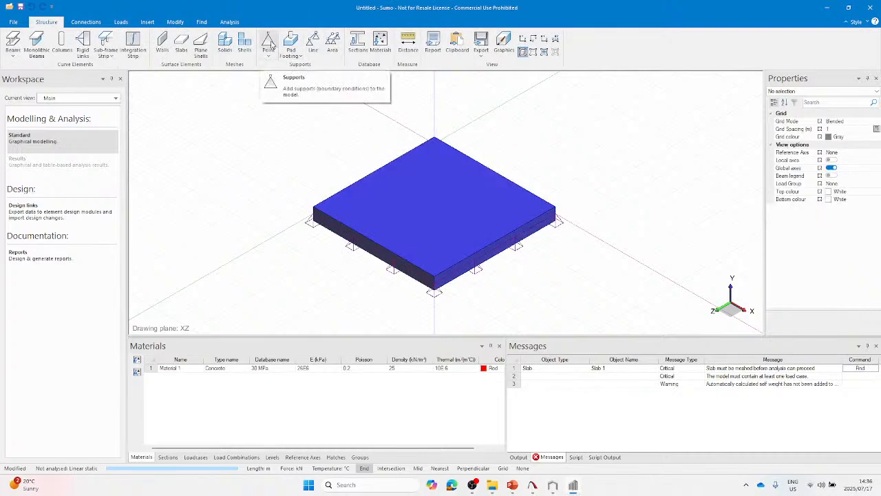
Step: Start a pinned point support and set its Y translation to Free
{"action": "left_click", "coordinate": [268, 45]}
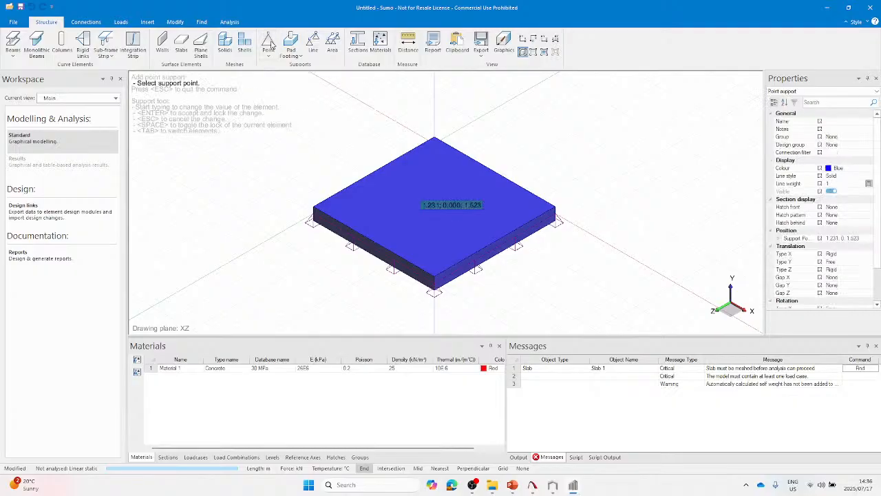
{"action": "left_click", "coordinate": [15, 42]}
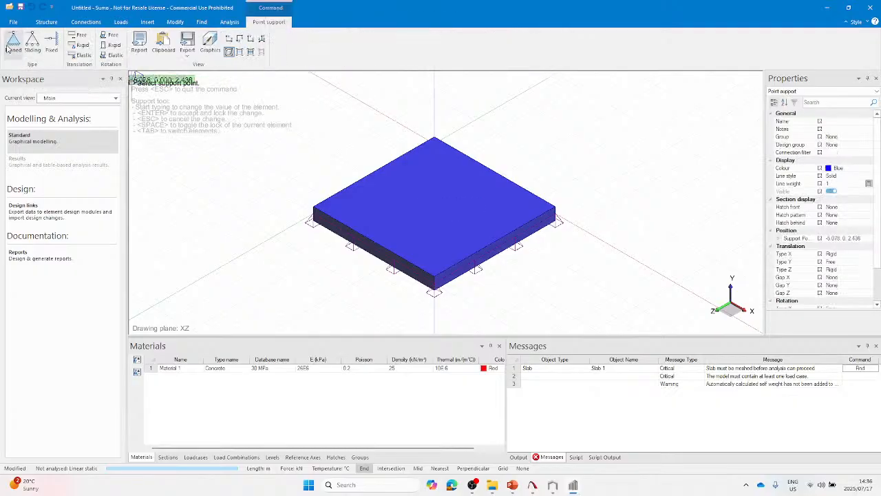
{"action": "scroll", "coordinate": [848, 264], "scroll_direction": "down", "scroll_amount": 2}
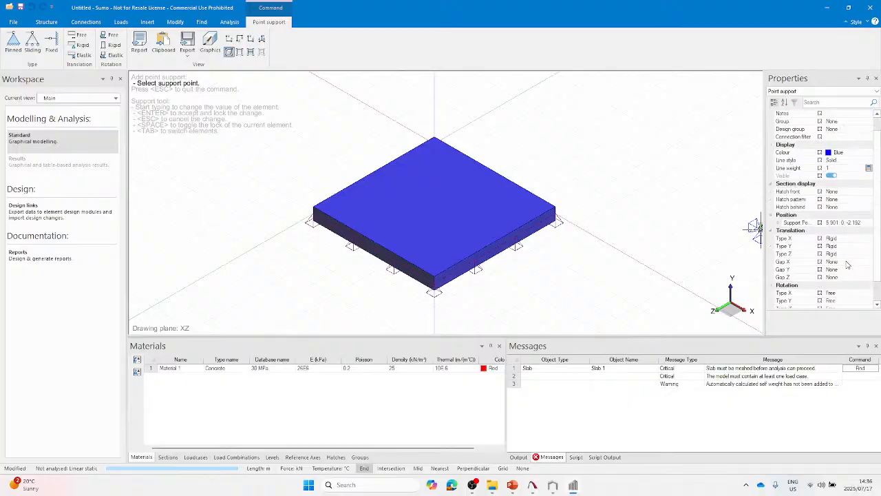
{"action": "left_click", "coordinate": [854, 230]}
{"action": "left_click", "coordinate": [853, 230]}
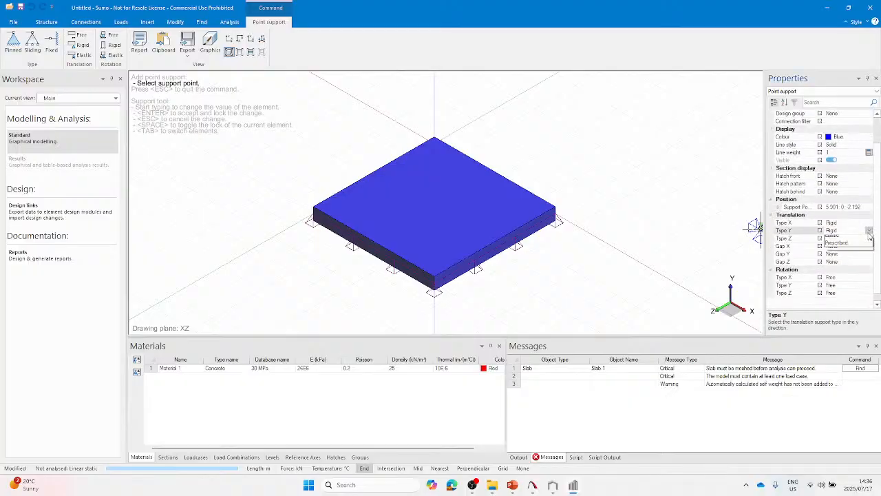
{"action": "left_click", "coordinate": [848, 239]}
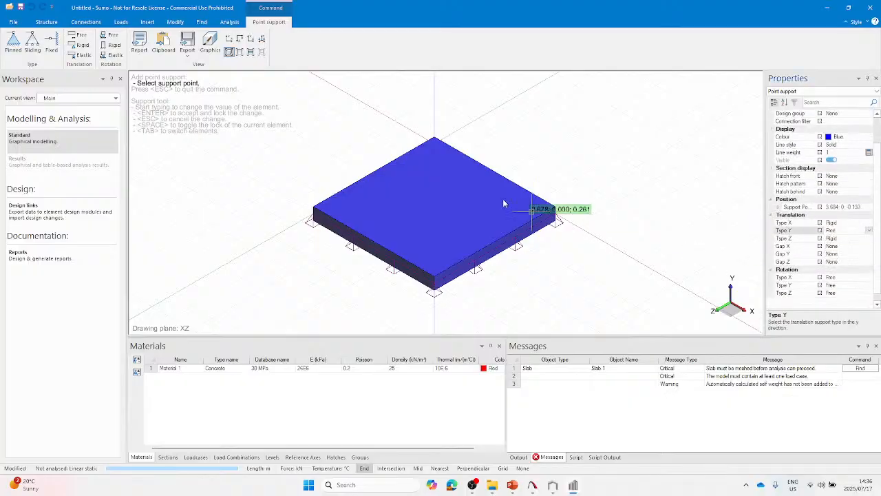
Step: Place the point support at each of the slab's four corners and finish the command
{"action": "left_click", "coordinate": [435, 143]}
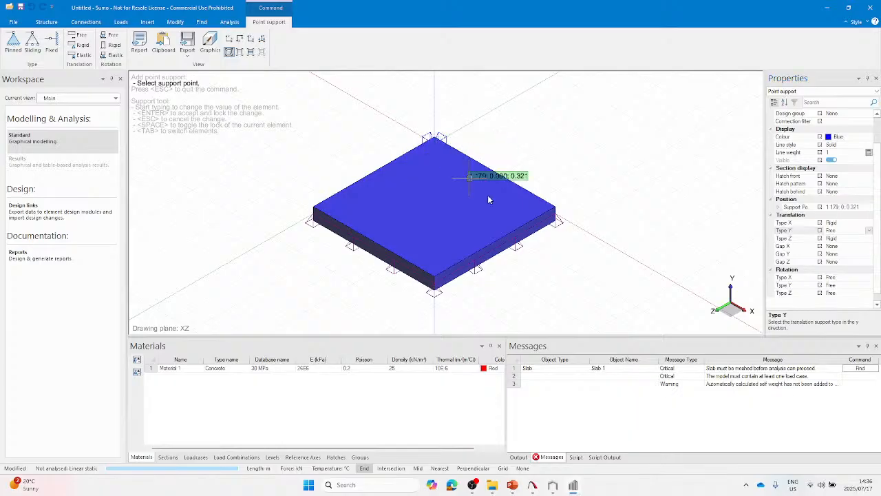
{"action": "left_click", "coordinate": [554, 227]}
{"action": "left_click", "coordinate": [432, 278]}
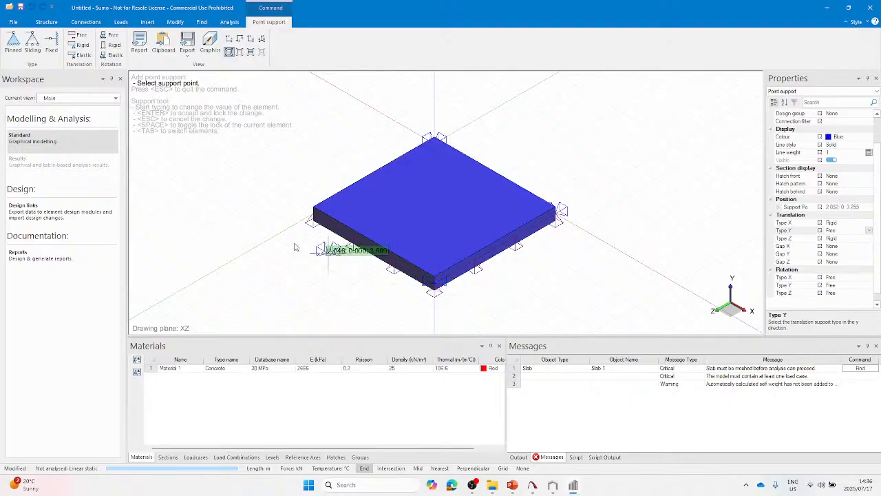
{"action": "left_click", "coordinate": [313, 218]}
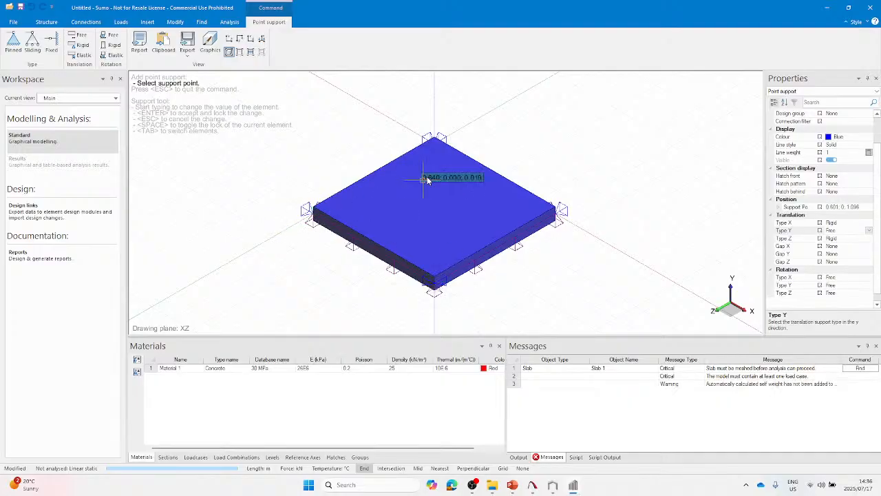
{"action": "key", "text": "Escape"}
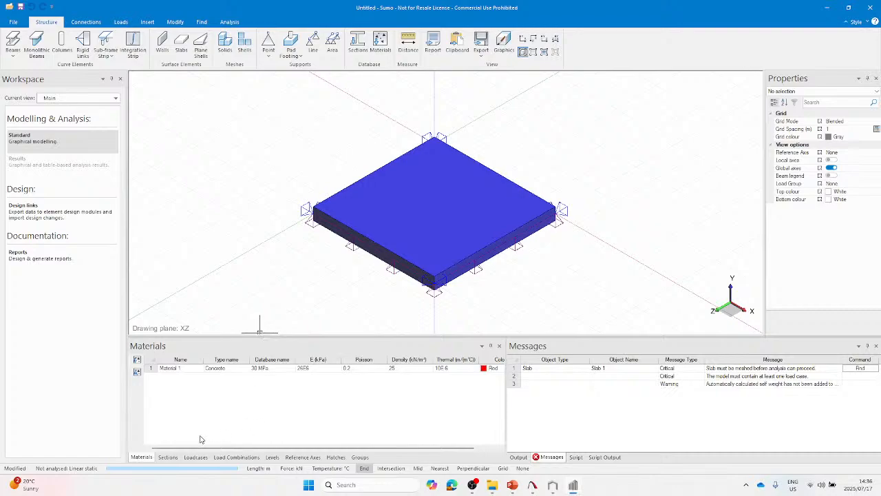
Step: Add a load case and include the automatically calculated self weight in it
{"action": "left_click", "coordinate": [195, 457]}
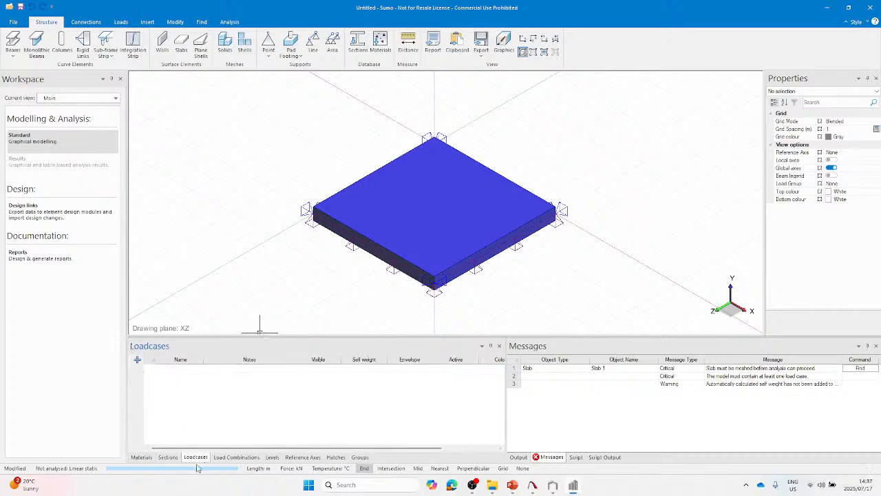
{"action": "left_click", "coordinate": [137, 360]}
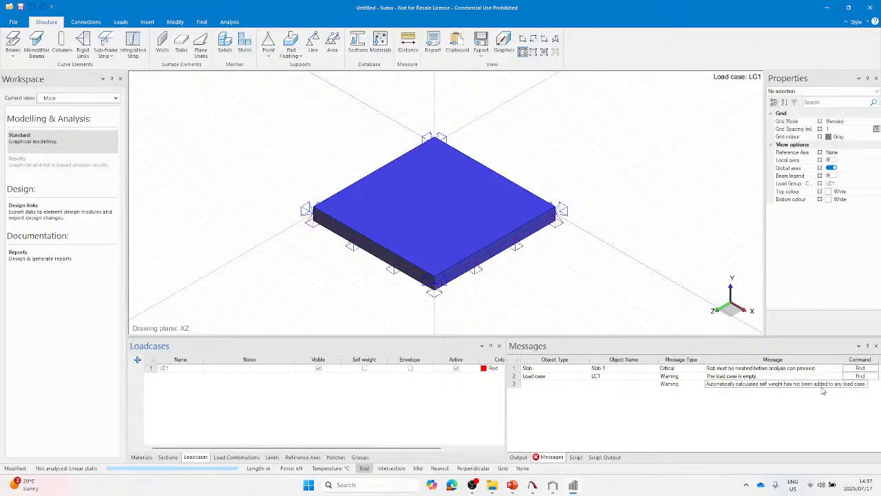
{"action": "left_click", "coordinate": [366, 369]}
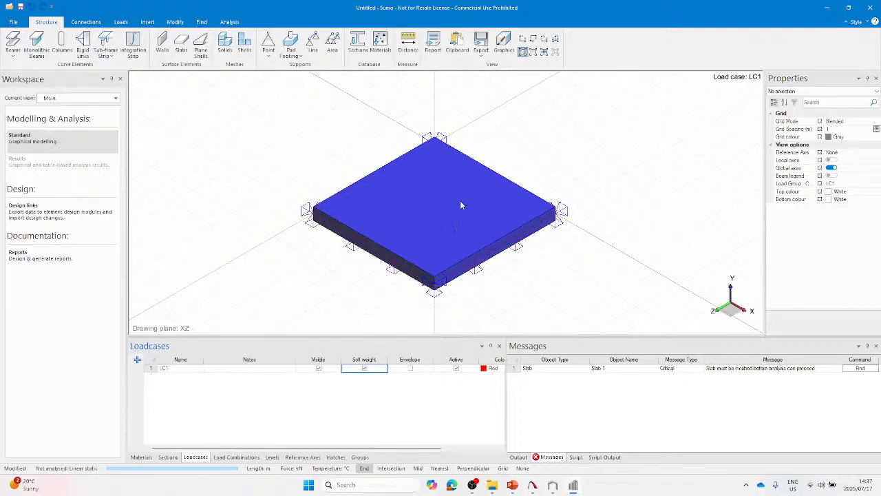
Step: Mesh the slab and display its finite element mesh with the node numbers and supports
{"action": "left_click", "coordinate": [481, 169]}
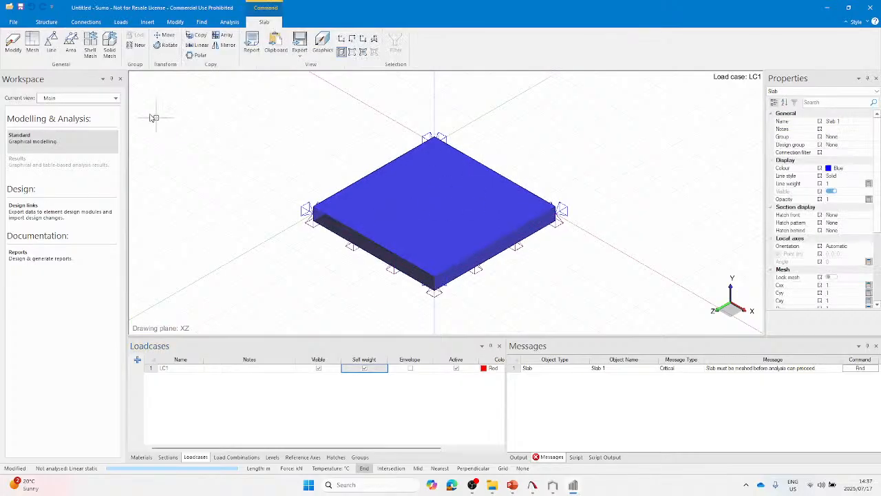
{"action": "key", "text": "Escape"}
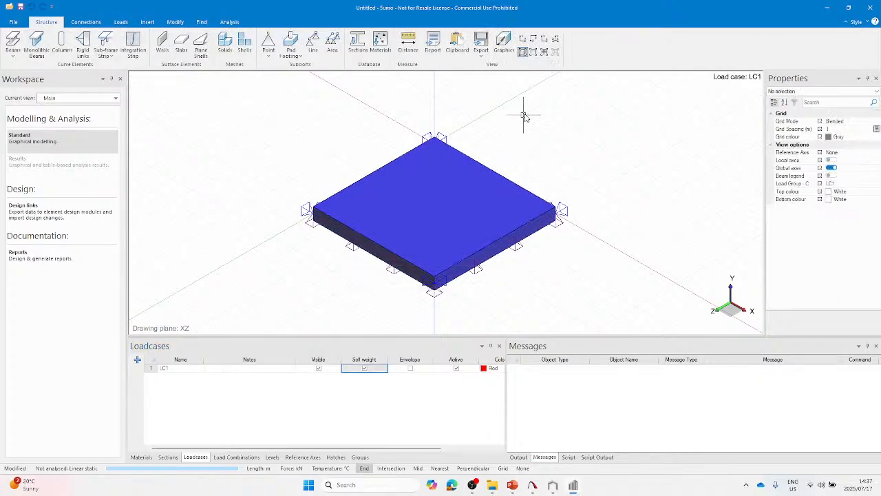
{"action": "left_click", "coordinate": [544, 51]}
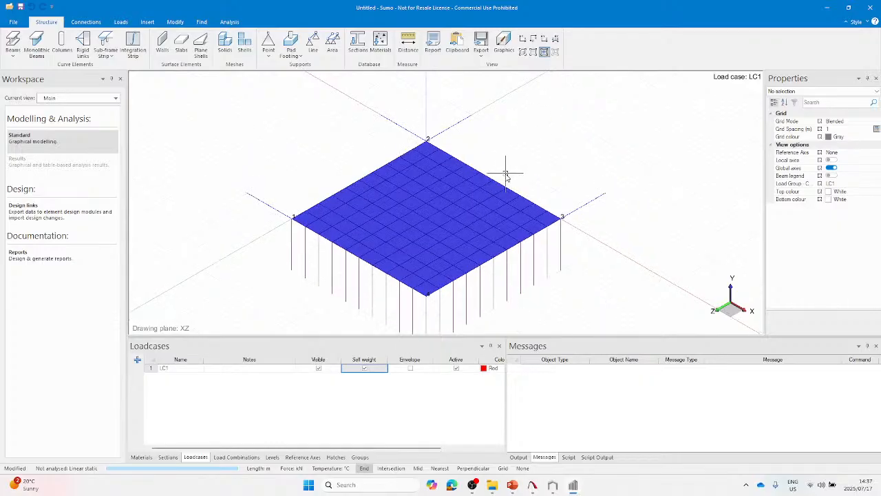
{"action": "scroll", "coordinate": [463, 210], "scroll_direction": "up", "scroll_amount": 2}
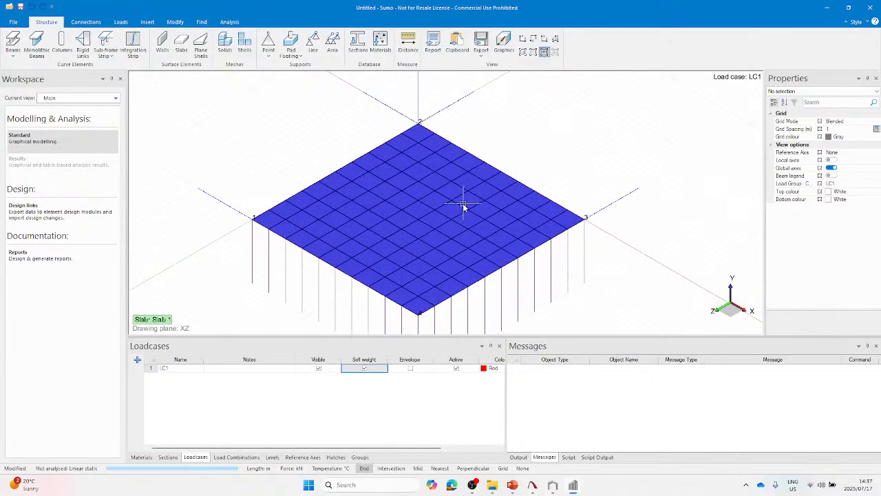
{"action": "scroll", "coordinate": [464, 196], "scroll_direction": "up", "scroll_amount": 1}
{"action": "scroll", "coordinate": [415, 138], "scroll_direction": "up", "scroll_amount": 1}
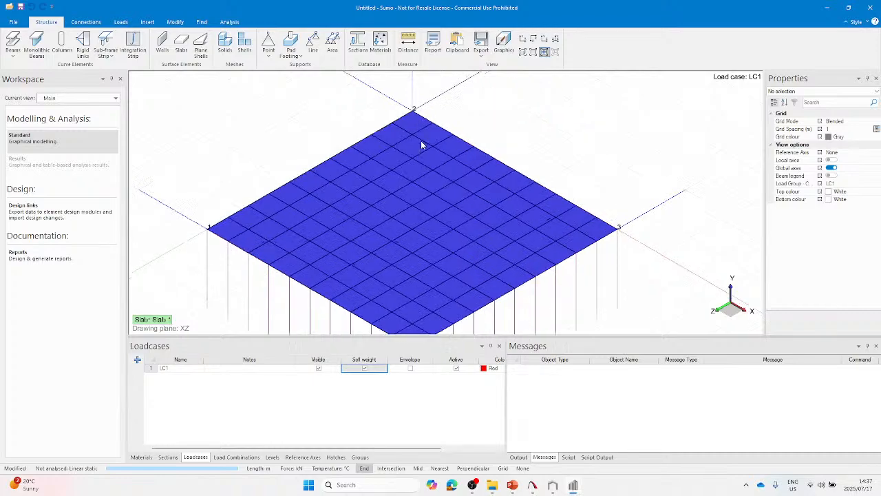
{"action": "scroll", "coordinate": [414, 124], "scroll_direction": "down", "scroll_amount": 2}
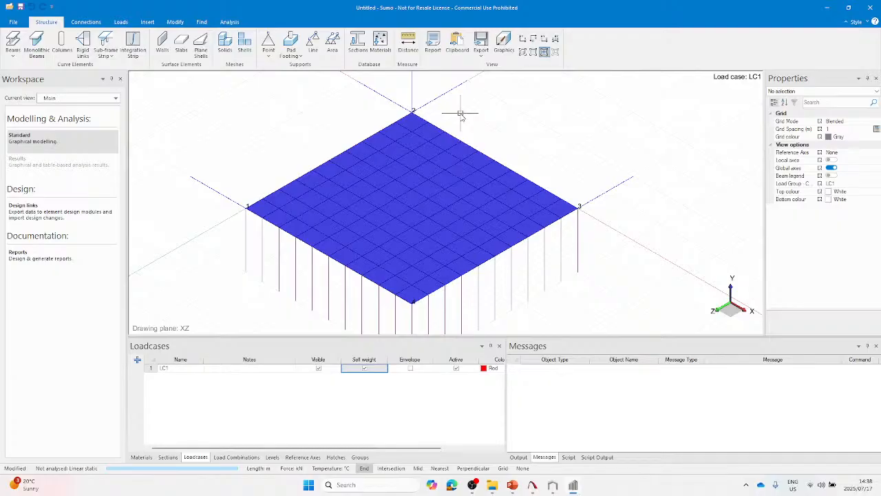
Step: In a top view, filter the selection down to the slab only and set its opacity to 0.5
{"action": "left_click", "coordinate": [534, 44]}
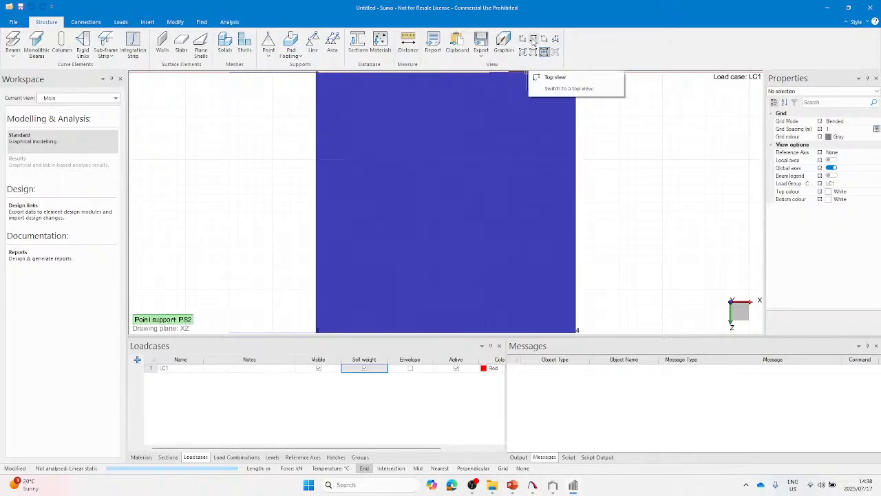
{"action": "left_click", "coordinate": [574, 133]}
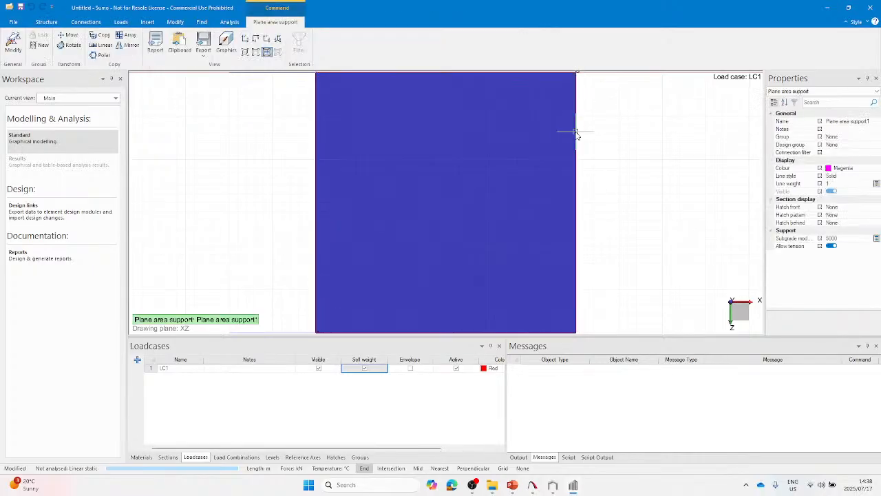
{"action": "left_click", "coordinate": [660, 162]}
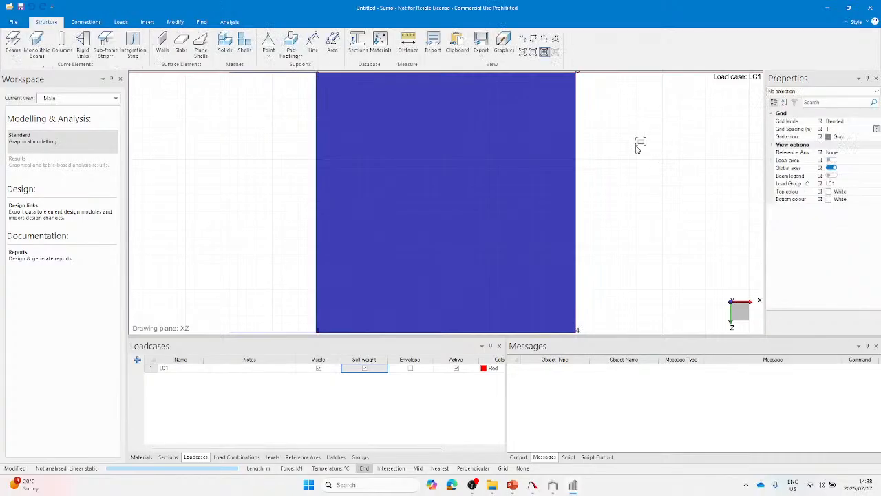
{"action": "left_click_drag", "start_coordinate": [645, 138], "coordinate": [527, 197]}
{"action": "left_click", "coordinate": [365, 46]}
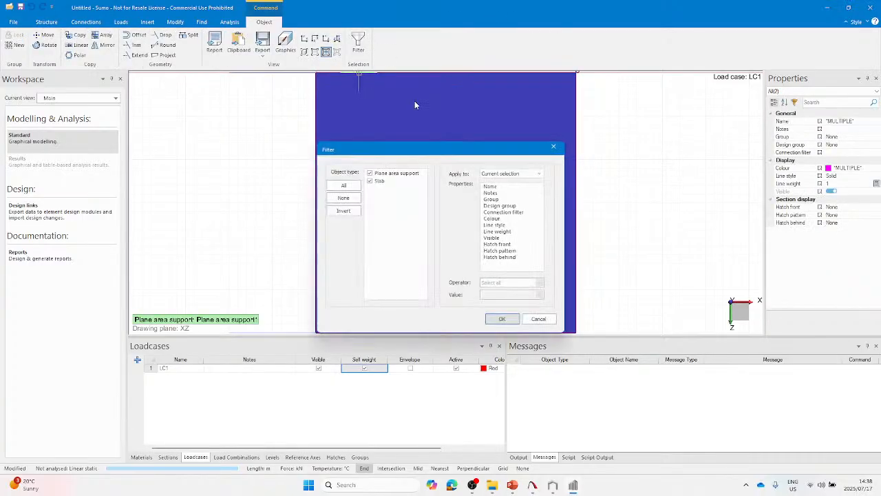
{"action": "left_click", "coordinate": [370, 174]}
{"action": "left_click", "coordinate": [496, 321]}
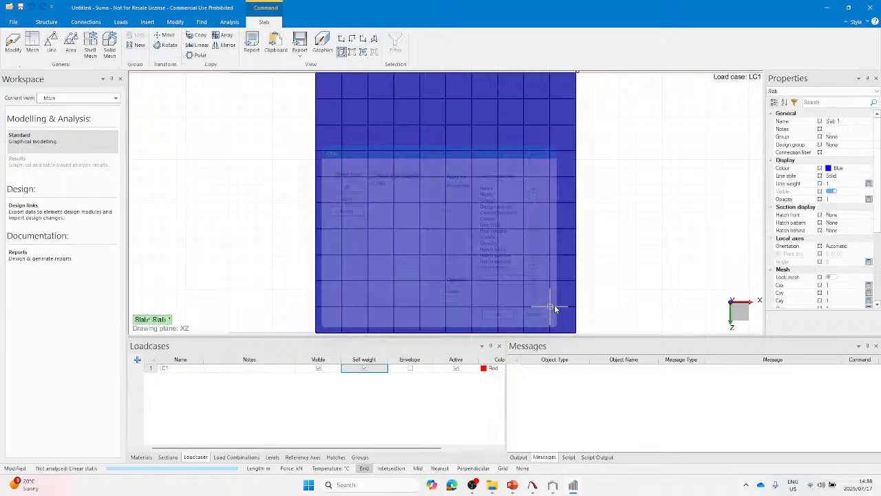
{"action": "left_click", "coordinate": [835, 199]}
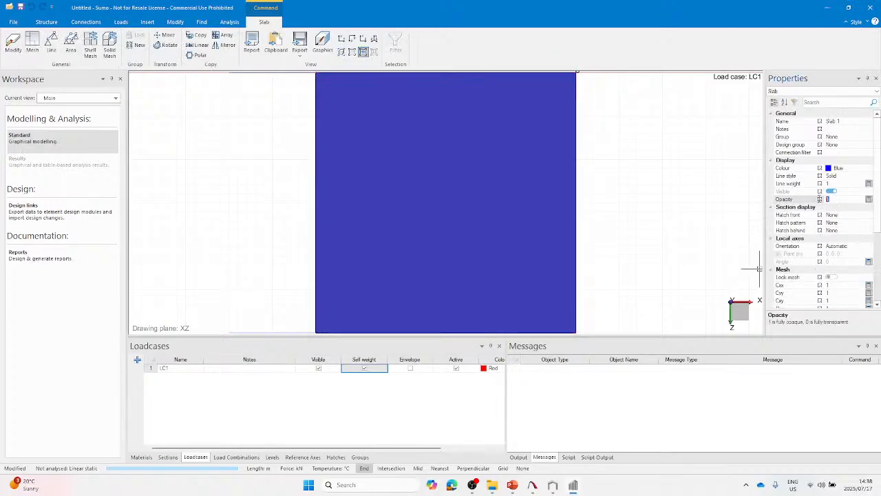
{"action": "type", "text": "0.5"}
{"action": "key", "text": "Return"}
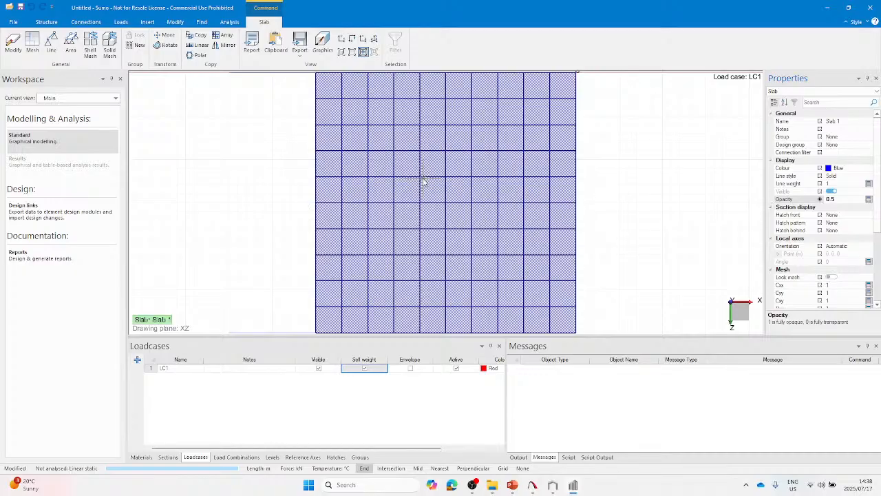
Step: Switch the display from the element mesh to the plain slab outline with its support symbols
{"action": "scroll", "coordinate": [409, 187], "scroll_direction": "down", "scroll_amount": 1}
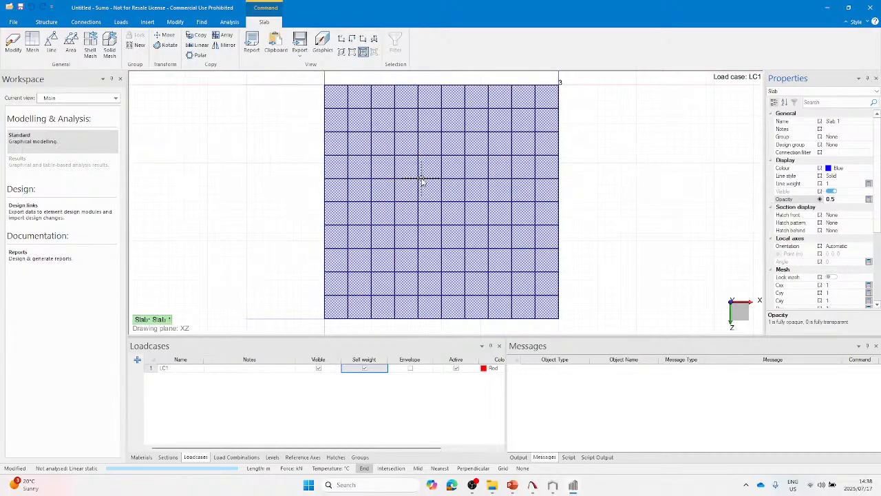
{"action": "left_click", "coordinate": [351, 51]}
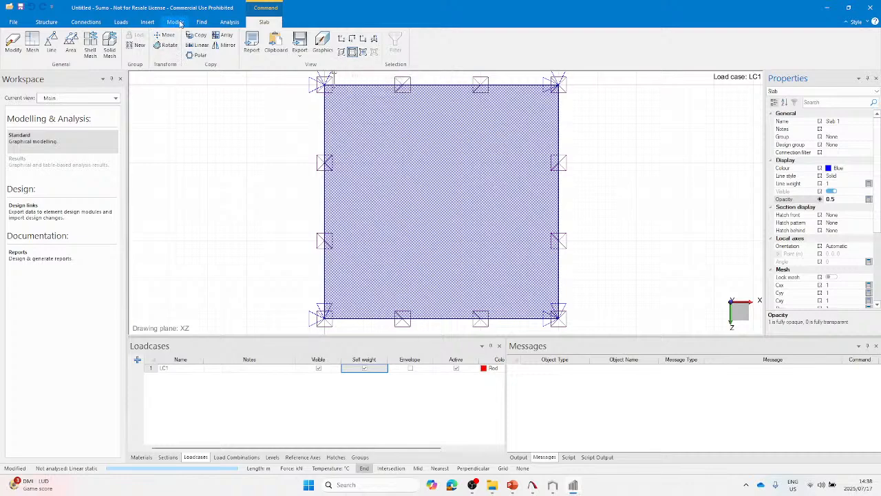
{"action": "left_click", "coordinate": [150, 23]}
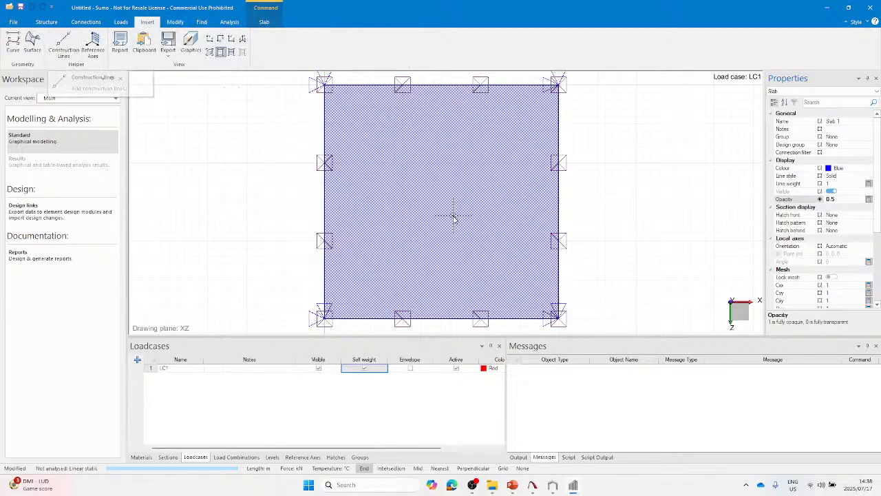
{"action": "left_click", "coordinate": [231, 52]}
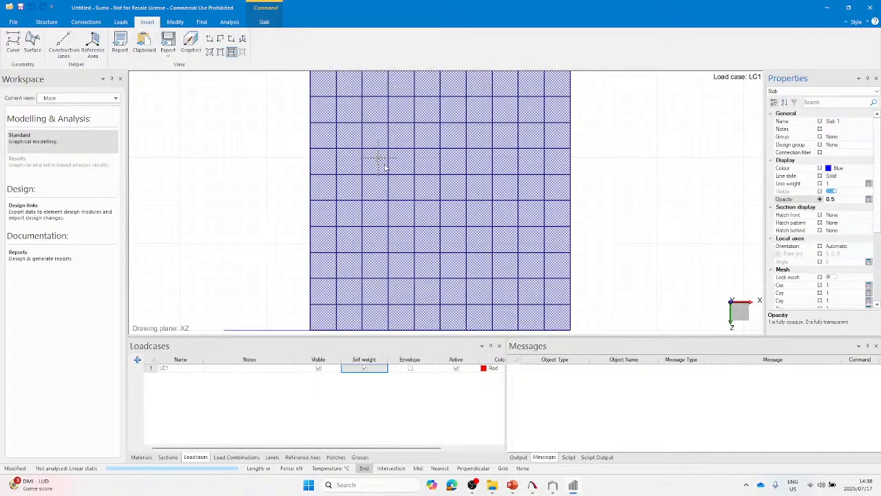
{"action": "scroll", "coordinate": [436, 202], "scroll_direction": "up", "scroll_amount": 1}
{"action": "scroll", "coordinate": [387, 189], "scroll_direction": "down", "scroll_amount": 2}
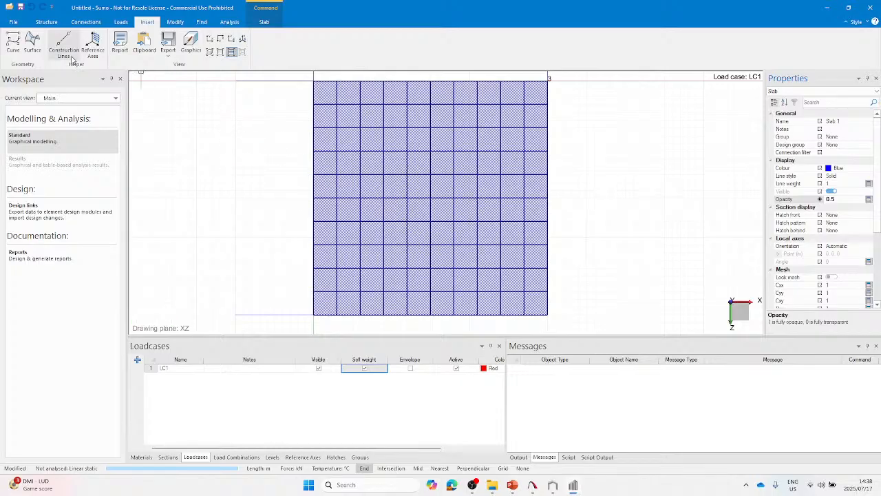
{"action": "left_click", "coordinate": [220, 51]}
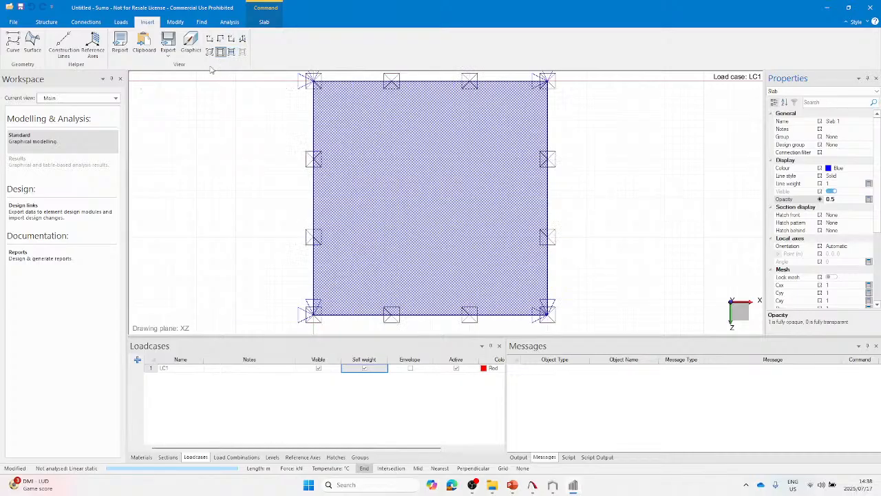
{"action": "left_click", "coordinate": [13, 43]}
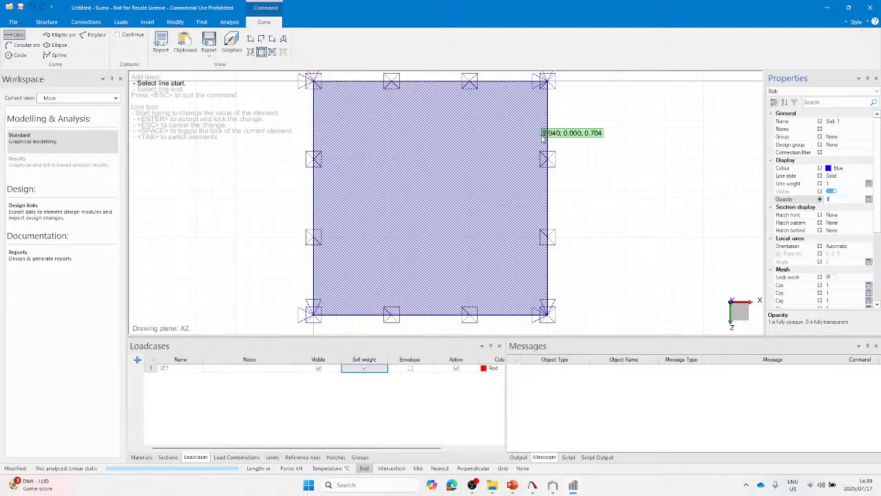
{"action": "key", "text": "Escape"}
{"action": "key", "text": "Escape"}
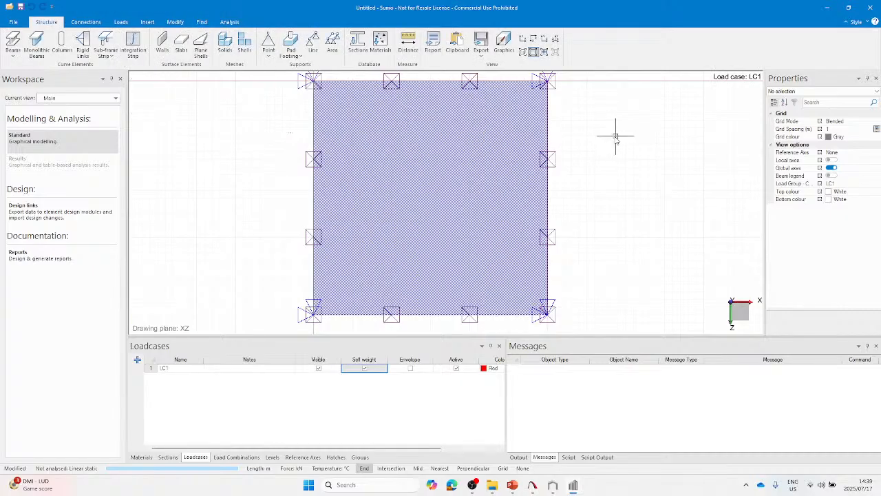
Step: Draw a 0.6 m line on the slab from point 1.2; 0.000; 1.2 in the X direction
{"action": "left_click", "coordinate": [122, 22]}
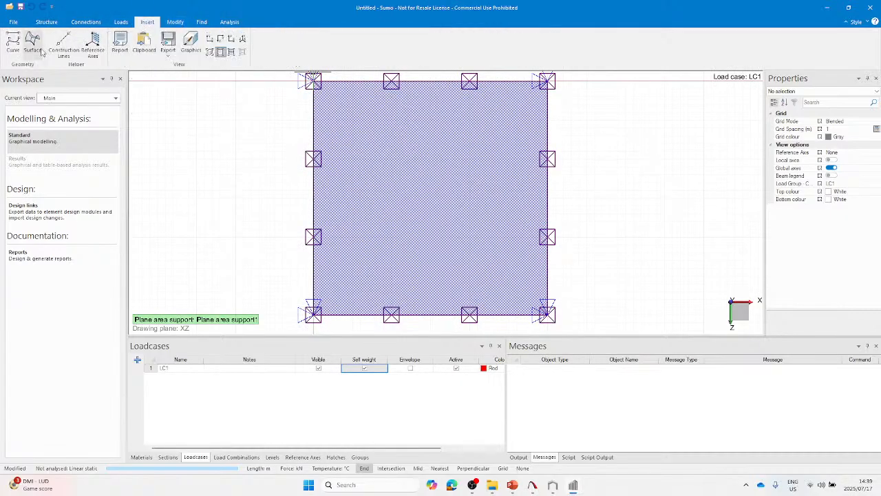
{"action": "left_click", "coordinate": [13, 43]}
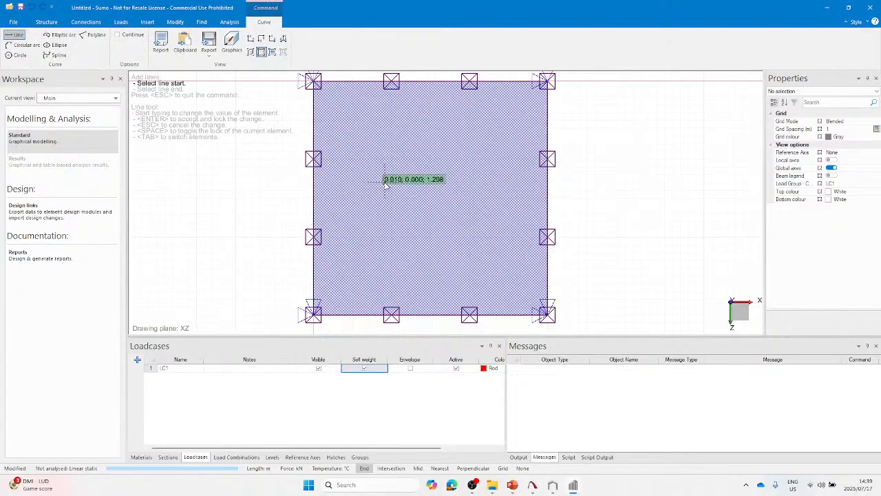
{"action": "type", "text": "1.2; 0.000; 1.293"}
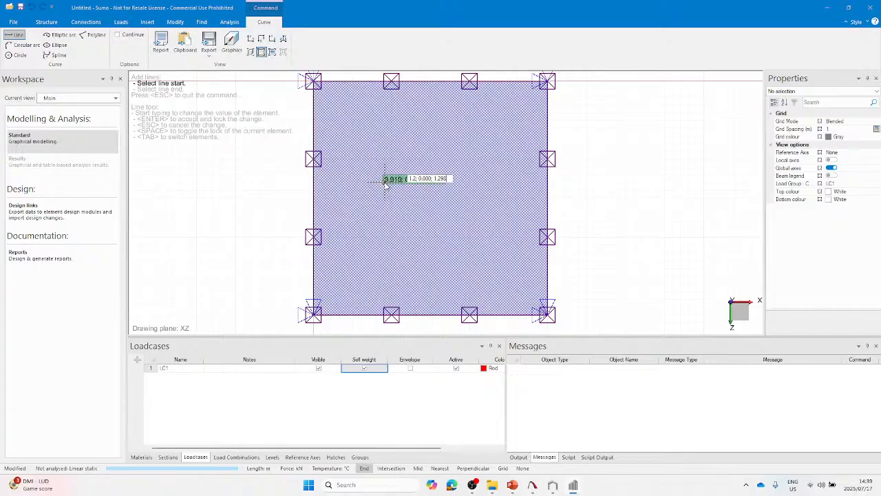
{"action": "key", "text": "BackSpace"}
{"action": "key", "text": "BackSpace"}
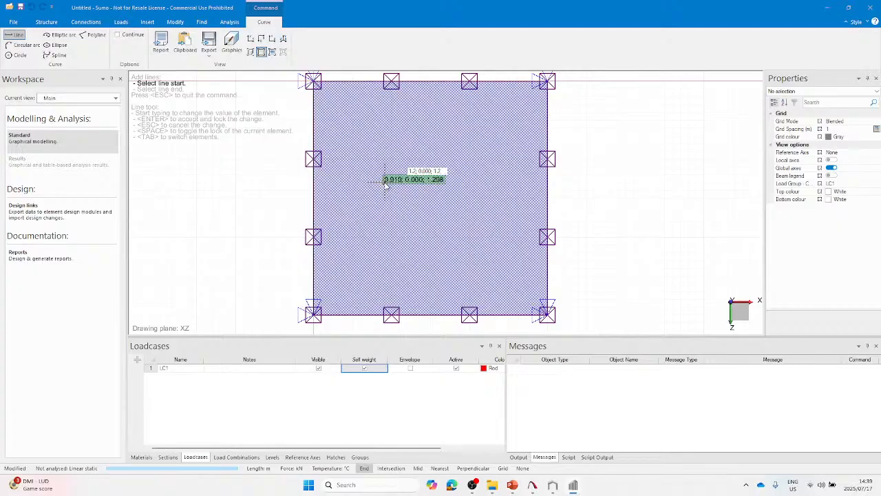
{"action": "key", "text": "Return"}
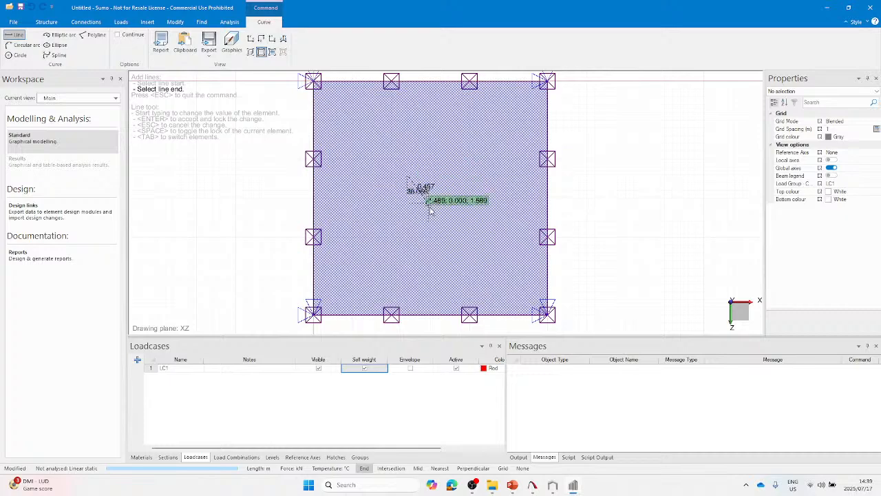
{"action": "scroll", "coordinate": [468, 178], "scroll_direction": "up", "scroll_amount": 1}
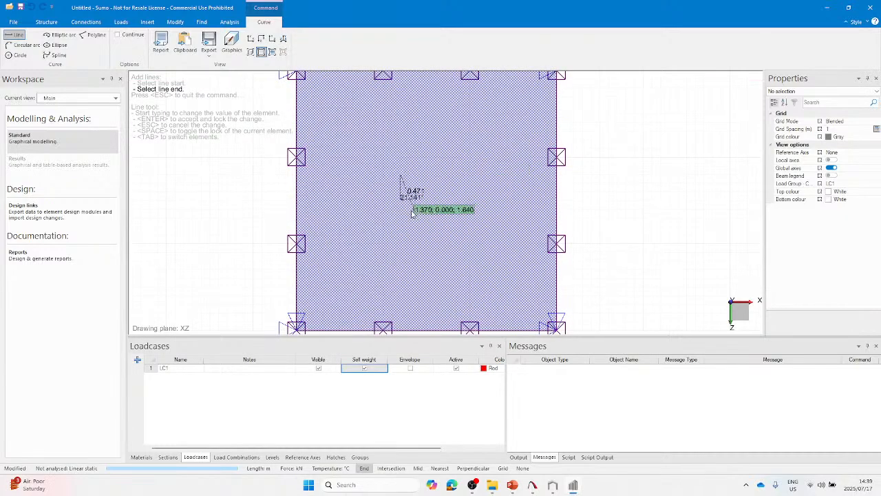
{"action": "scroll", "coordinate": [430, 180], "scroll_direction": "up", "scroll_amount": 1}
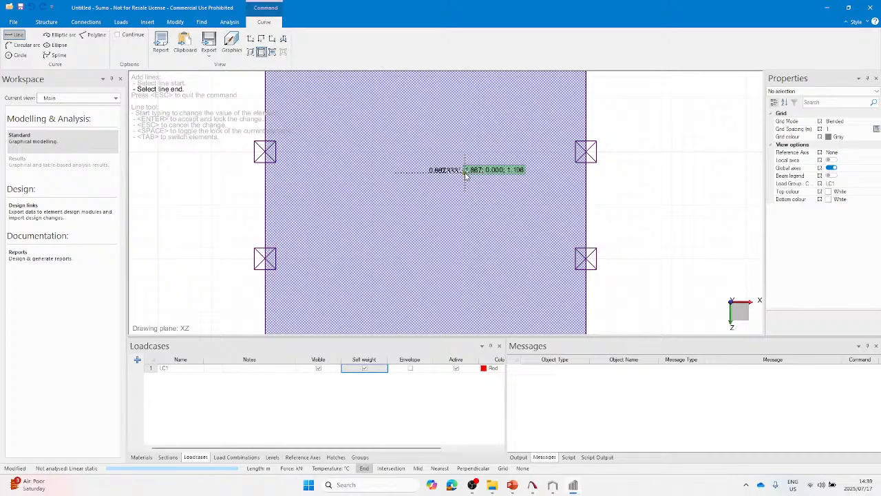
{"action": "key", "text": "Tab"}
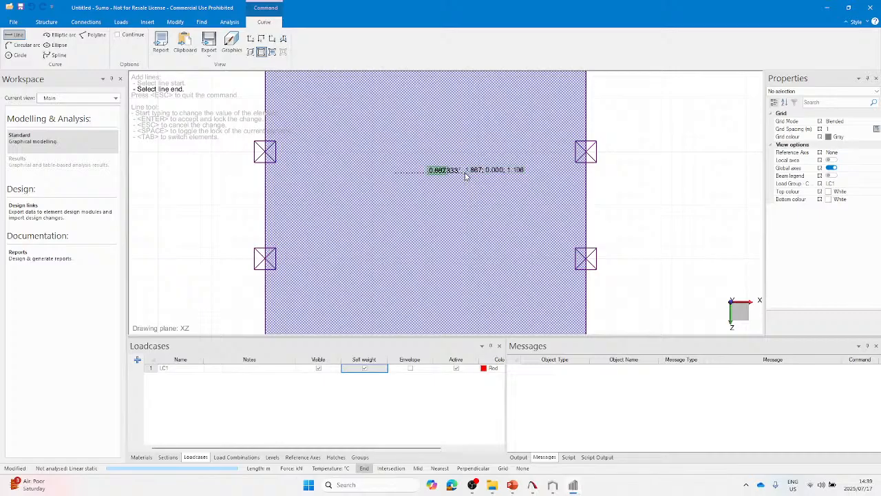
{"action": "type", "text": "00"}
{"action": "key", "text": "Return"}
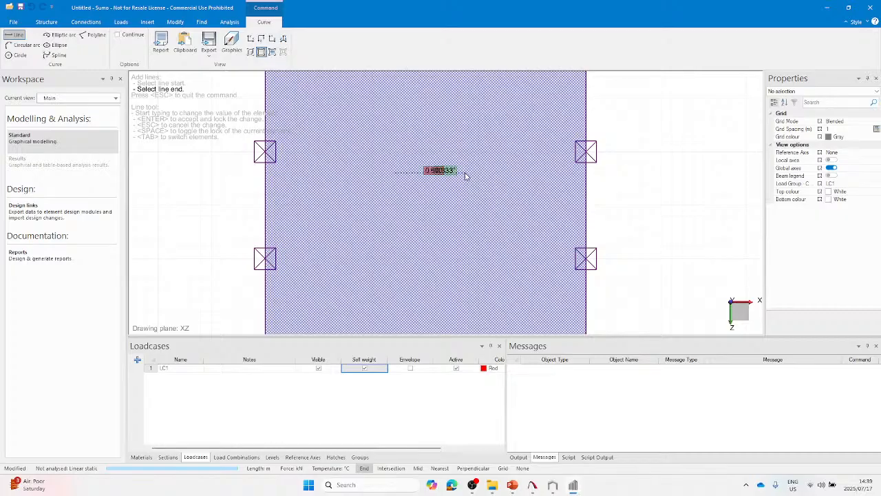
{"action": "left_click", "coordinate": [466, 176]}
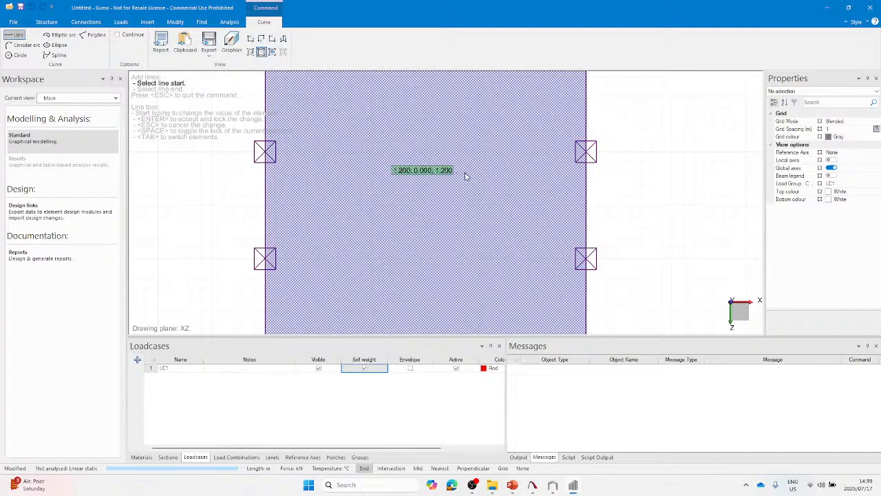
Step: Draw a second line from the first line's start point, 0.6 m long at an angle of 0° along Z
{"action": "left_click", "coordinate": [397, 175]}
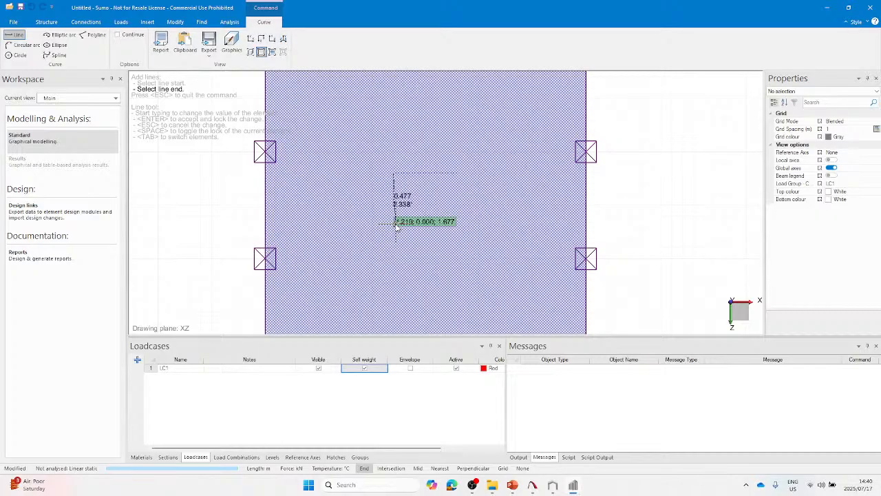
{"action": "key", "text": "Tab"}
{"action": "type", "text": "0."}
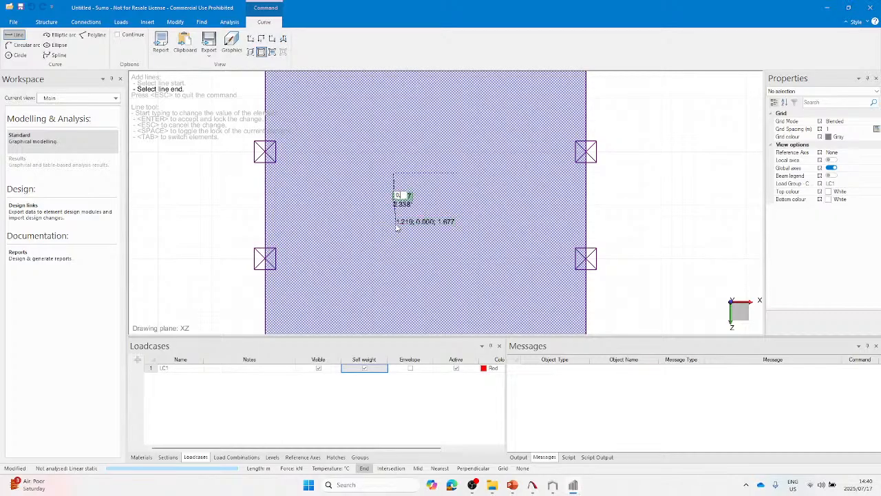
{"action": "type", "text": "6"}
{"action": "key", "text": "Return"}
{"action": "key", "text": "Tab"}
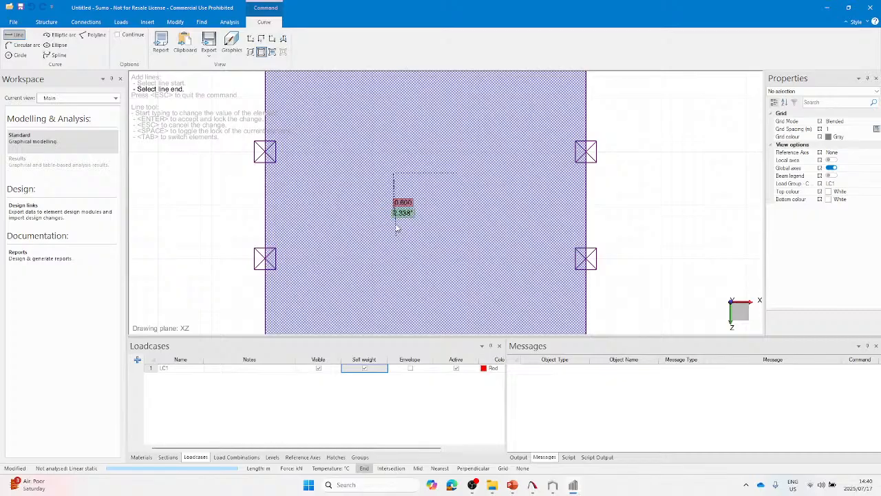
{"action": "type", "text": "0"}
{"action": "key", "text": "Return"}
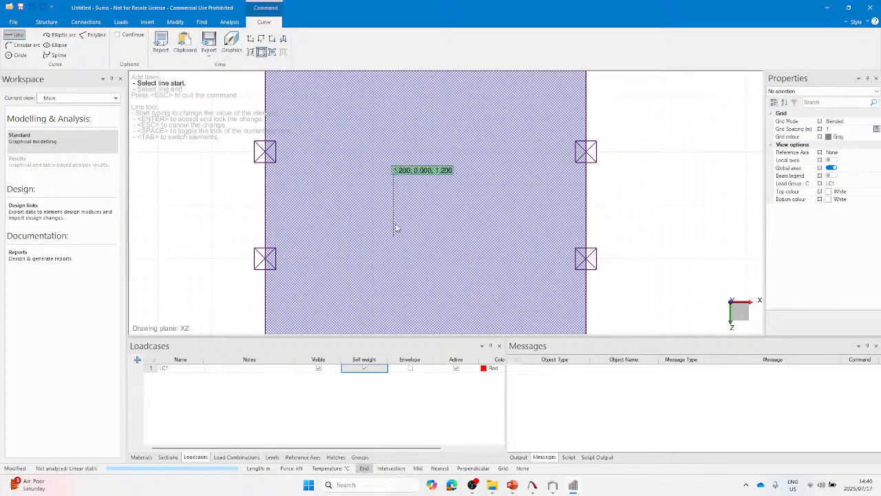
Step: Copy the 0.6 m X-direction line from the outline's start corner to the far end of the Z-direction line
{"action": "key", "text": "Escape"}
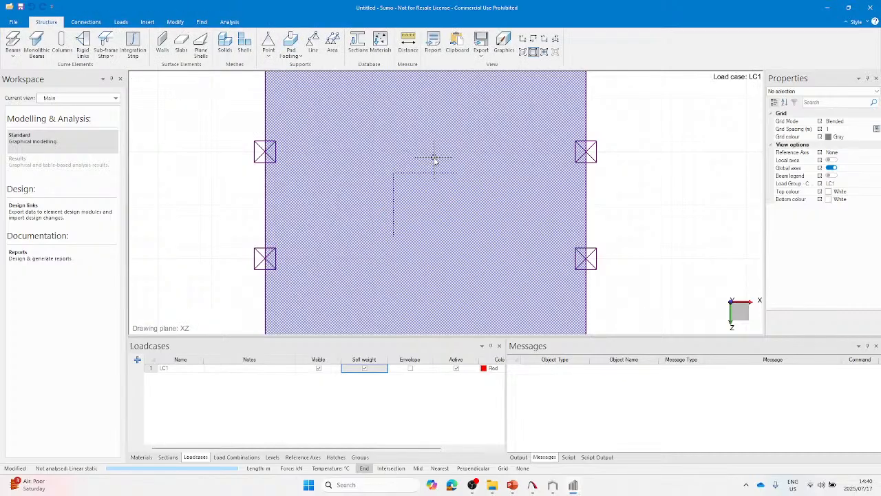
{"action": "left_click", "coordinate": [417, 172]}
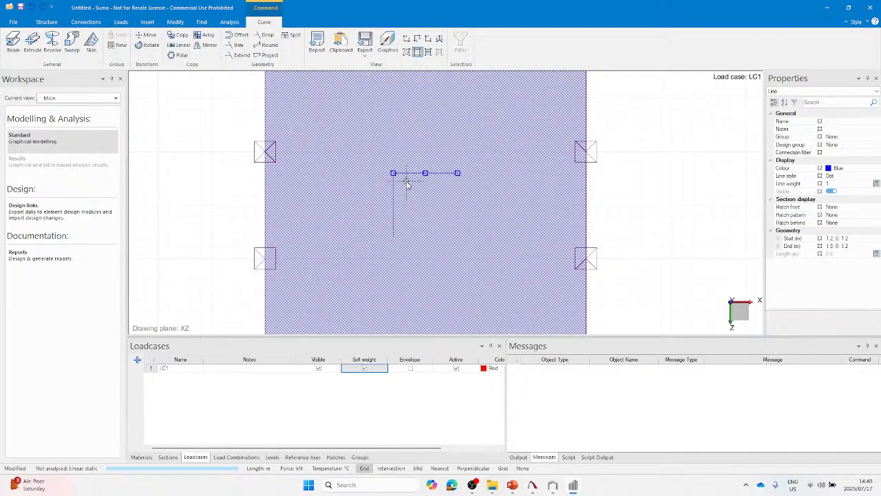
{"action": "left_click", "coordinate": [179, 34]}
{"action": "left_click", "coordinate": [394, 178]}
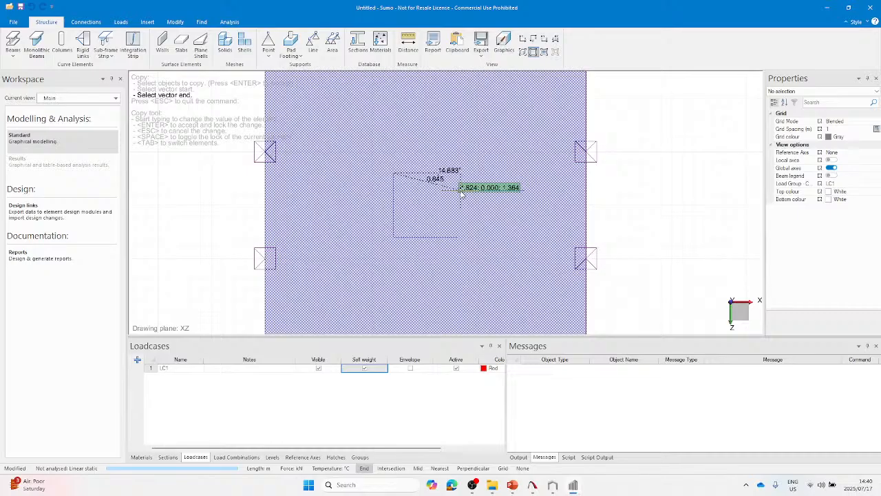
{"action": "key", "text": "Escape"}
Step: Copy the 0.6 m Z-direction line from the start corner to the other end of the X-direction line, closing the square
{"action": "left_click", "coordinate": [393, 200]}
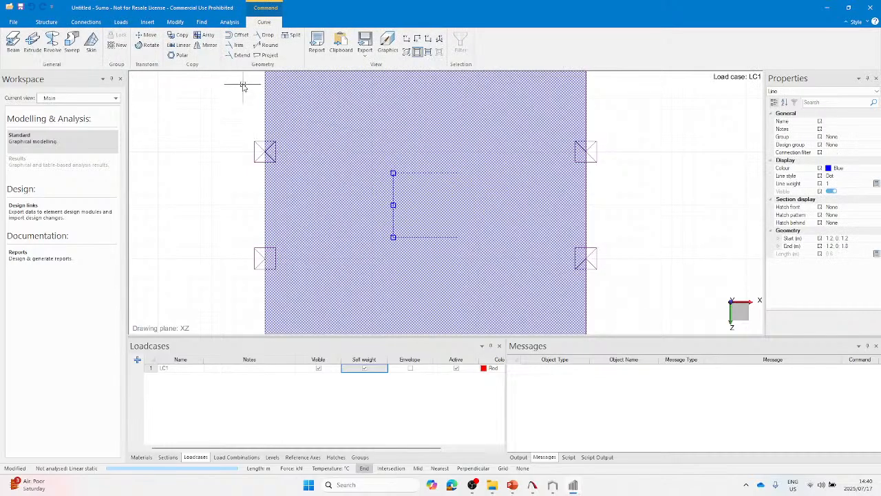
{"action": "left_click", "coordinate": [181, 35]}
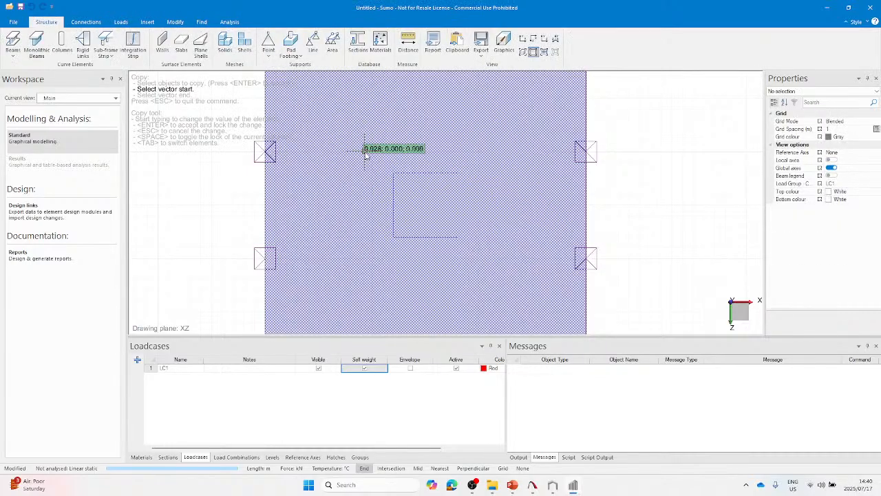
{"action": "left_click", "coordinate": [394, 174]}
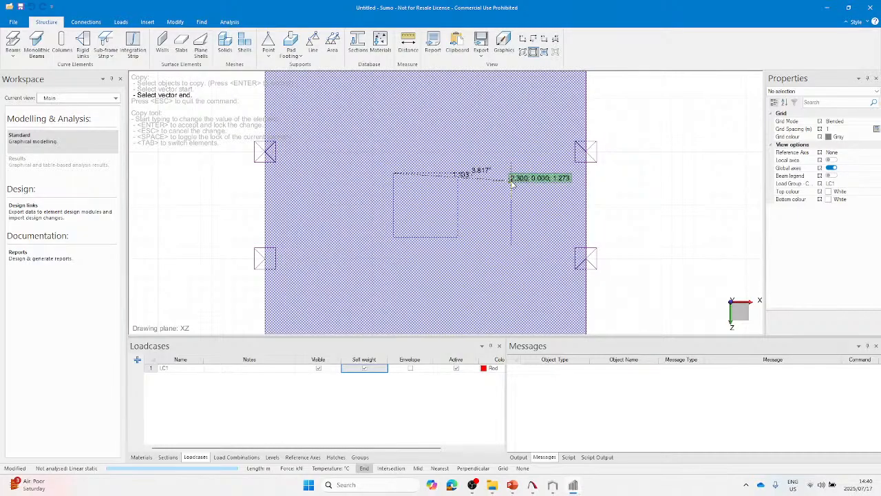
{"action": "key", "text": "Escape"}
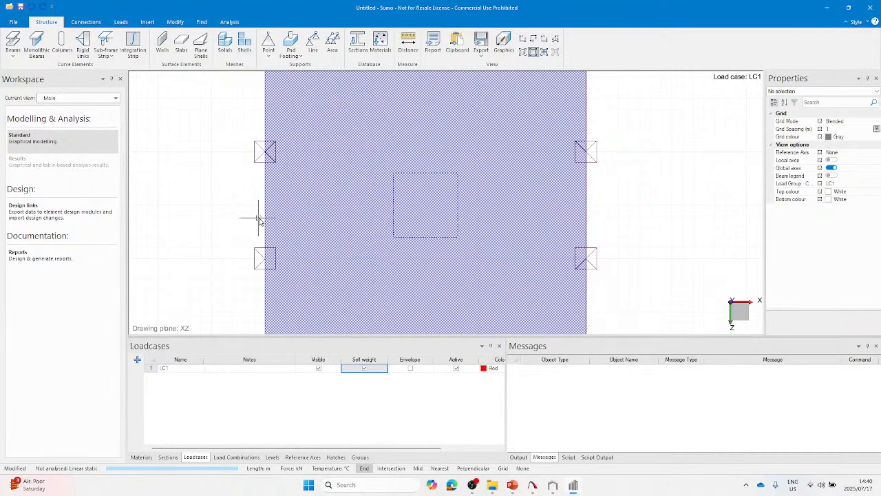
Step: Add a floating area load of -100 kPa in Global Y for LC1, tracing the four corners of the 0.6 m central square
{"action": "left_click", "coordinate": [121, 22]}
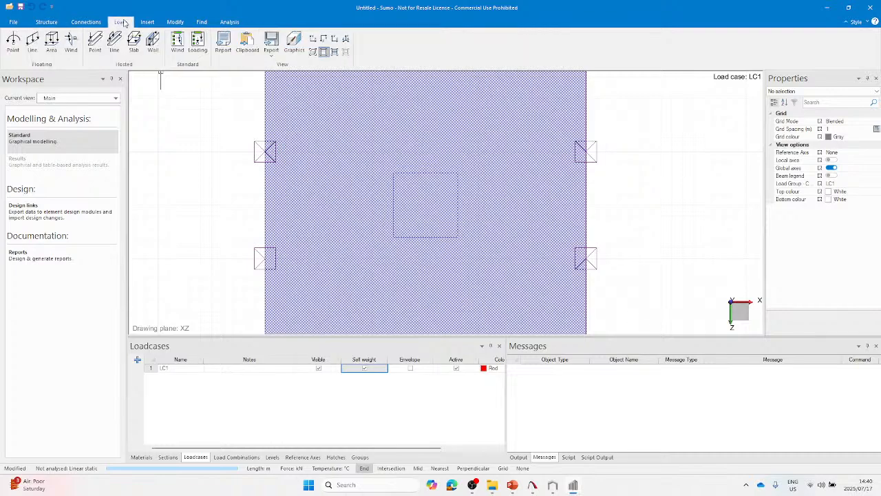
{"action": "left_click", "coordinate": [52, 43]}
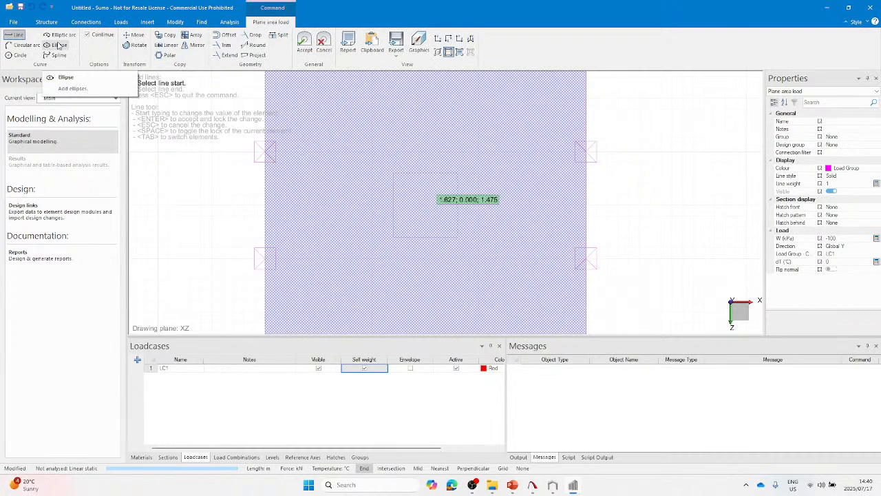
{"action": "left_click", "coordinate": [847, 238]}
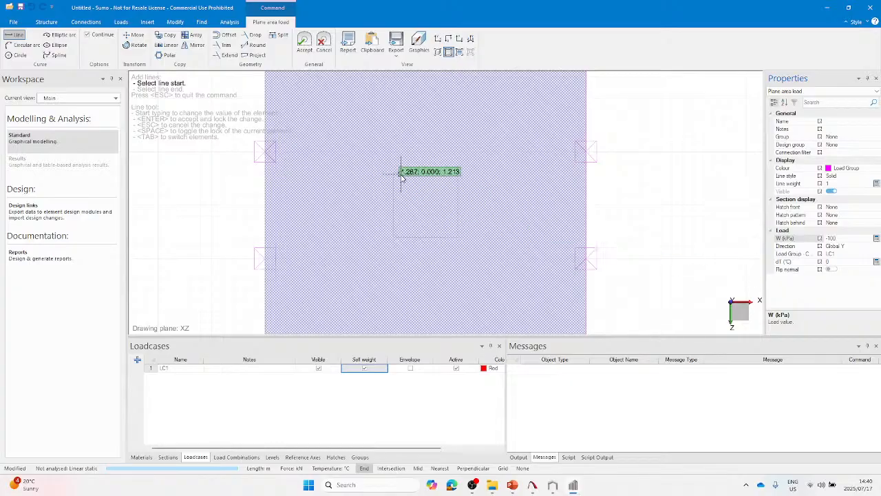
{"action": "left_click", "coordinate": [458, 174]}
{"action": "left_click", "coordinate": [458, 238]}
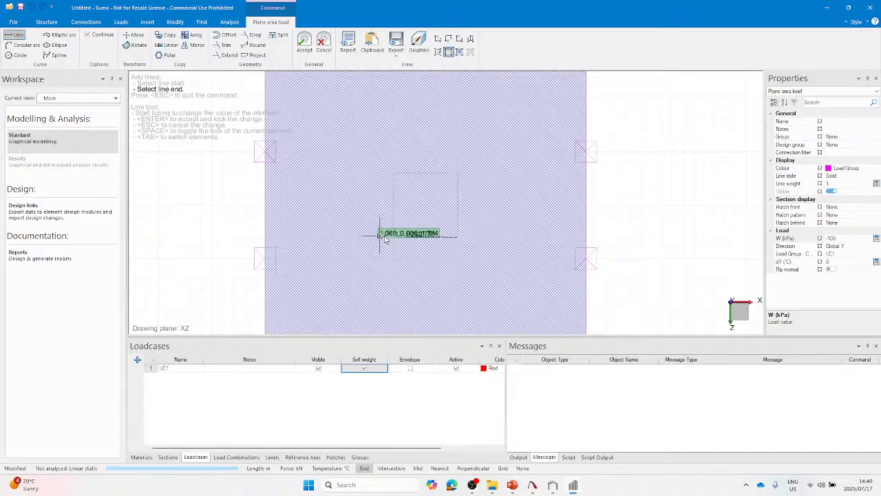
{"action": "left_click", "coordinate": [393, 237]}
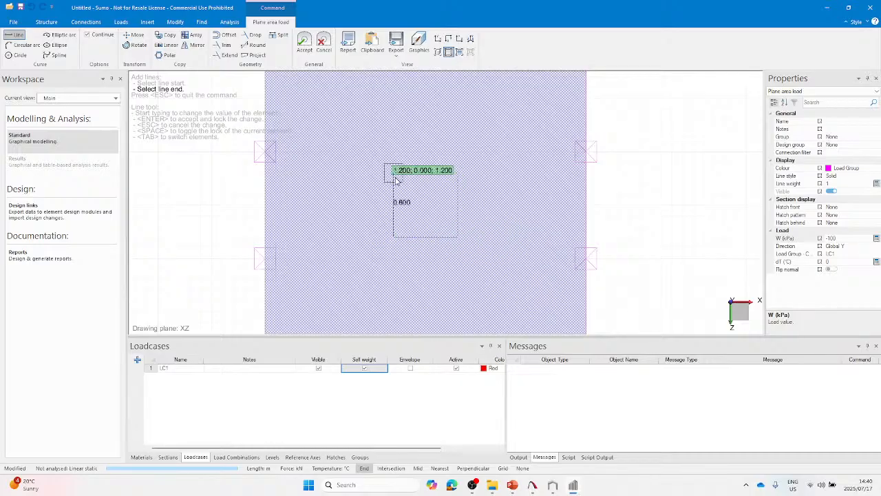
{"action": "left_click", "coordinate": [394, 173]}
{"action": "left_click", "coordinate": [301, 47]}
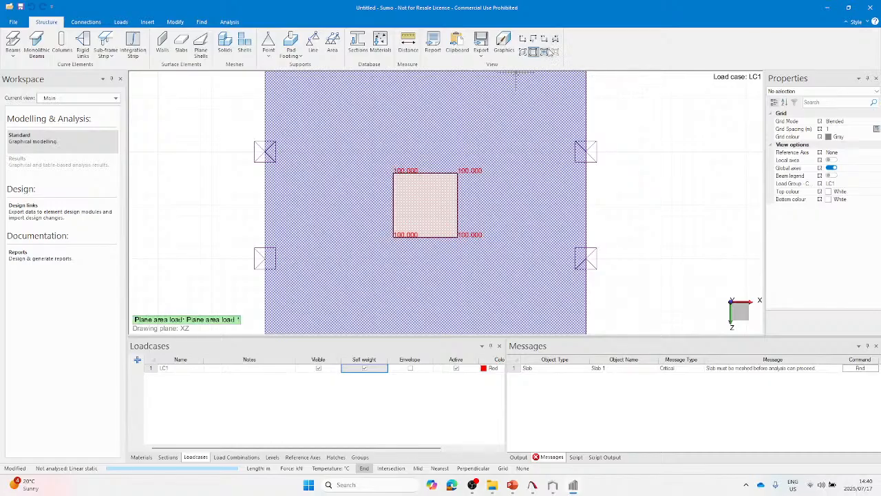
Step: Examine the area load on the slab in an isometric view, with the load selected
{"action": "left_click", "coordinate": [556, 40]}
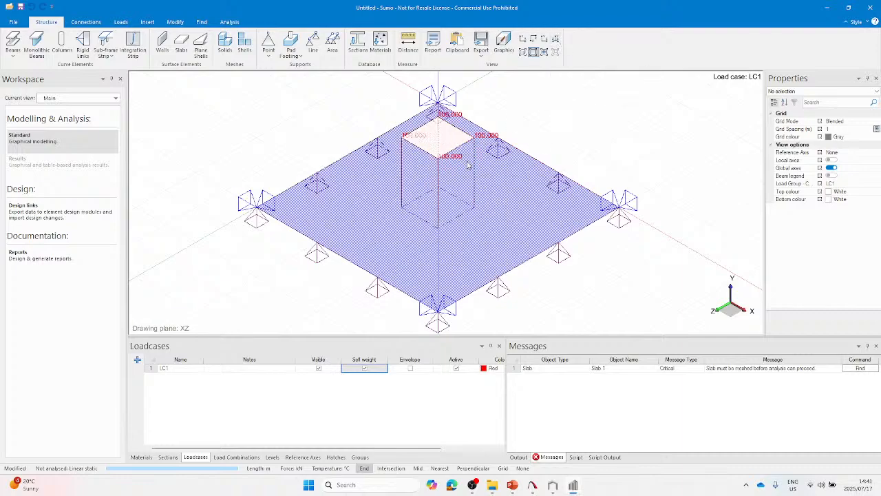
{"action": "left_click", "coordinate": [520, 128]}
{"action": "scroll", "coordinate": [520, 128], "scroll_direction": "down", "scroll_amount": 2}
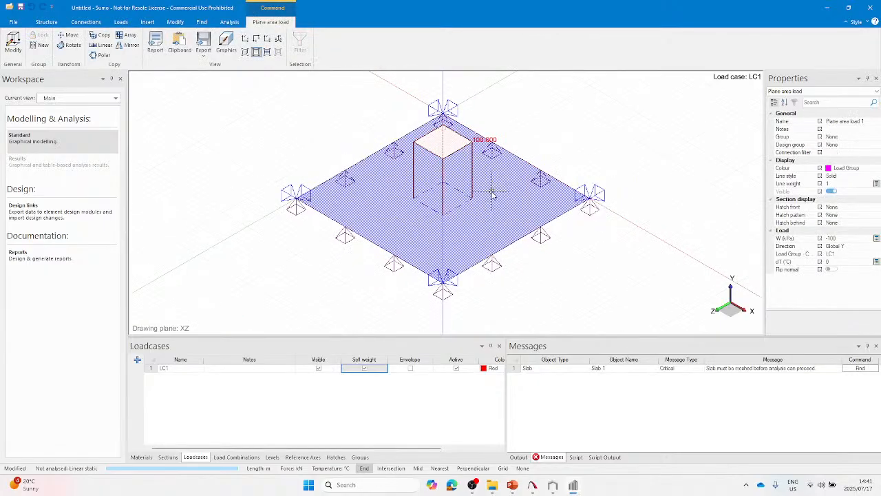
{"action": "mouse_move", "coordinate": [493, 191]}
{"action": "middle_mouse_down"}
{"action": "mouse_move", "coordinate": [512, 198]}
{"action": "mouse_move", "coordinate": [496, 186]}
{"action": "mouse_move", "coordinate": [511, 212]}
{"action": "mouse_move", "coordinate": [497, 195]}
{"action": "middle_mouse_up"}
{"action": "scroll", "coordinate": [414, 211], "scroll_direction": "down", "scroll_amount": 1}
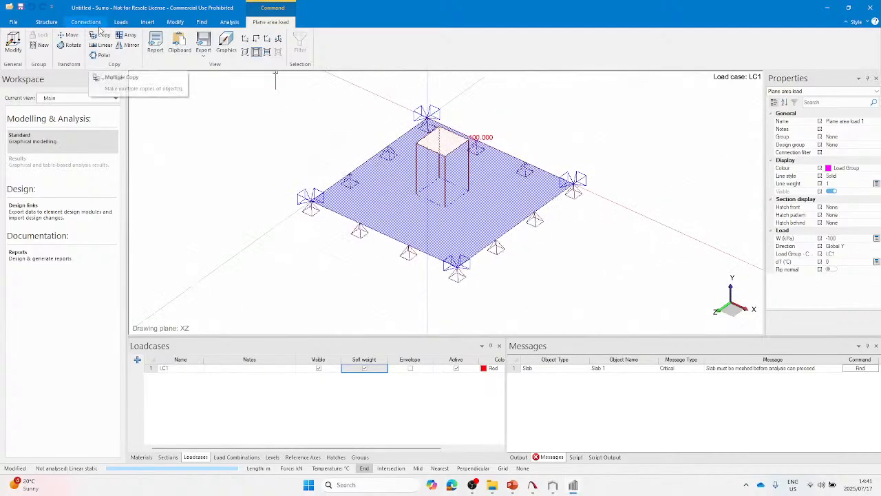
Step: Save the model under the new name Webinar in the webinar's project folder
{"action": "left_click", "coordinate": [13, 22]}
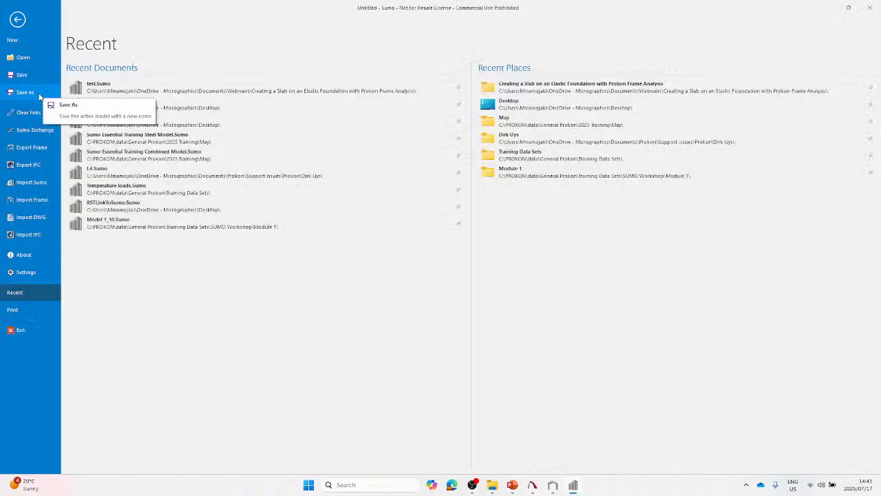
{"action": "left_click", "coordinate": [25, 92]}
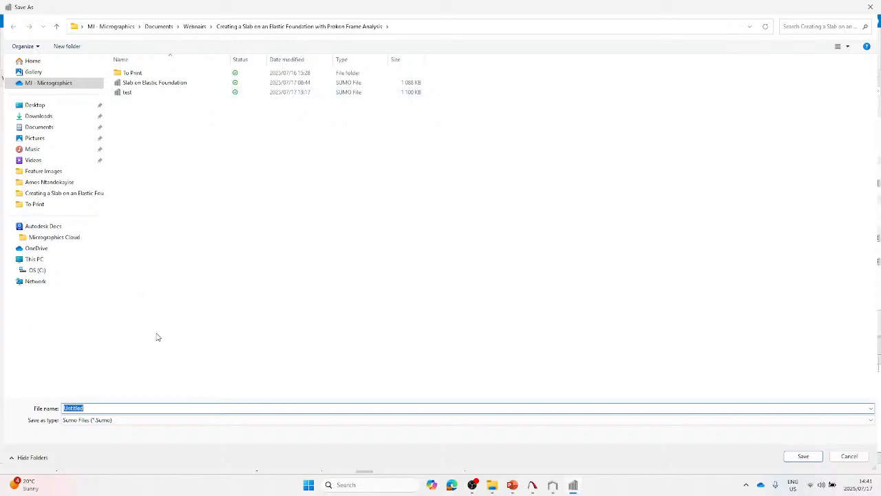
{"action": "type", "text": "Webinar"}
{"action": "left_click", "coordinate": [803, 456]}
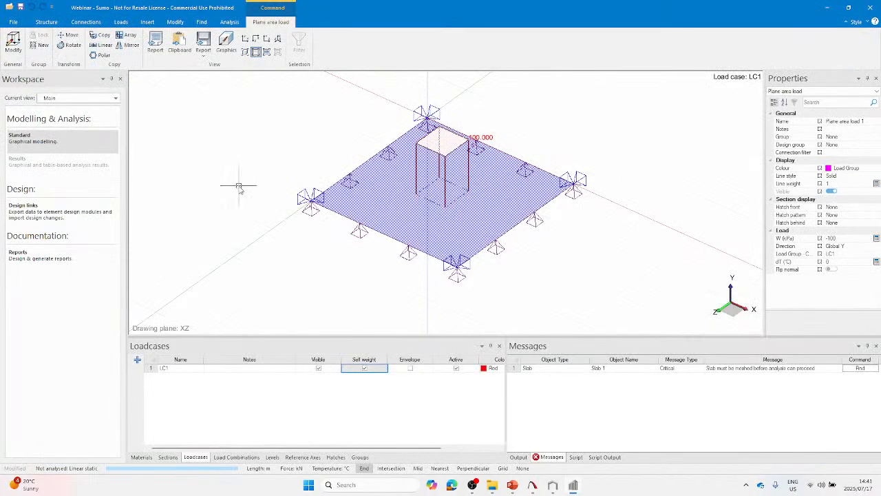
Step: Run a linear analysis of the slab, letting Sumo mesh the unmeshed objects and save the model
{"action": "left_click", "coordinate": [229, 22]}
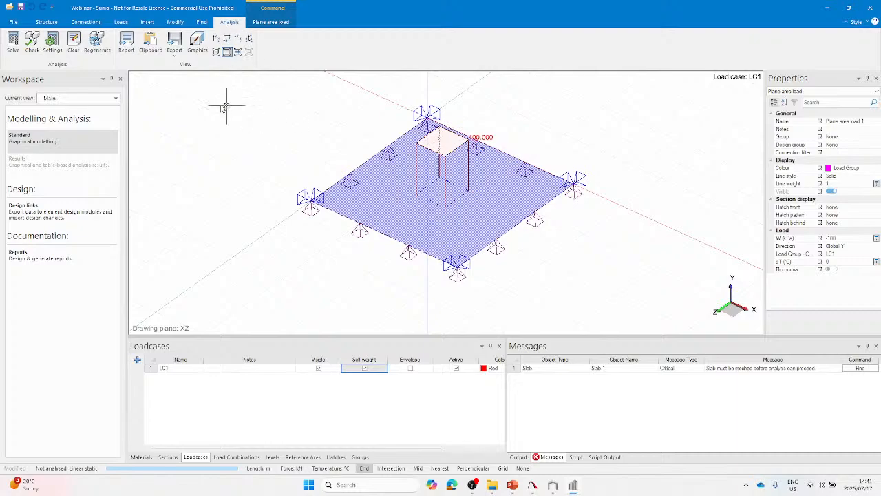
{"action": "left_click", "coordinate": [53, 46]}
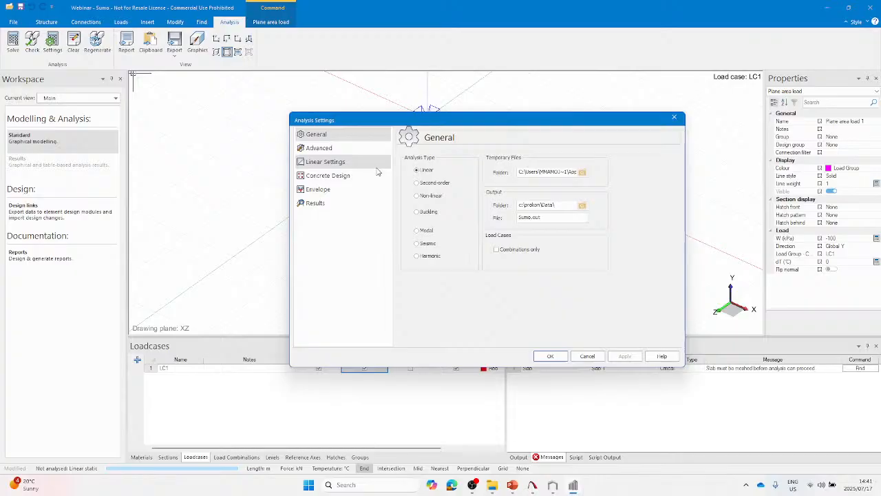
{"action": "left_click", "coordinate": [550, 356]}
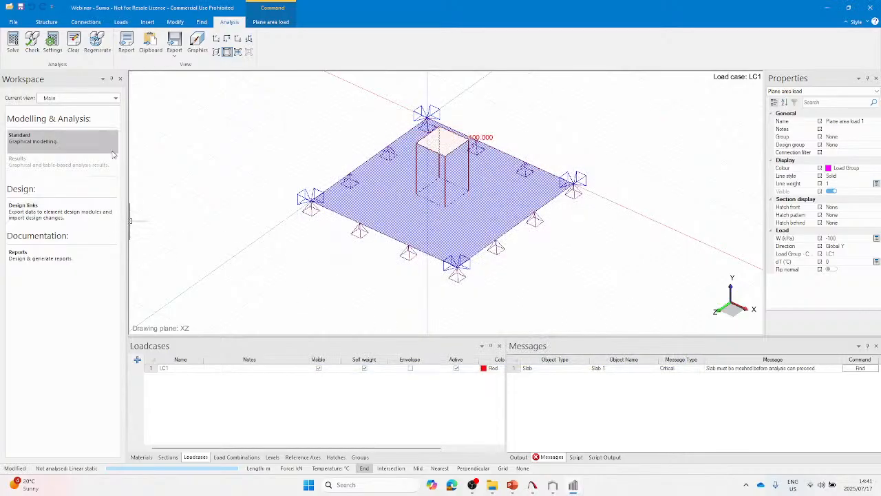
{"action": "left_click", "coordinate": [13, 41]}
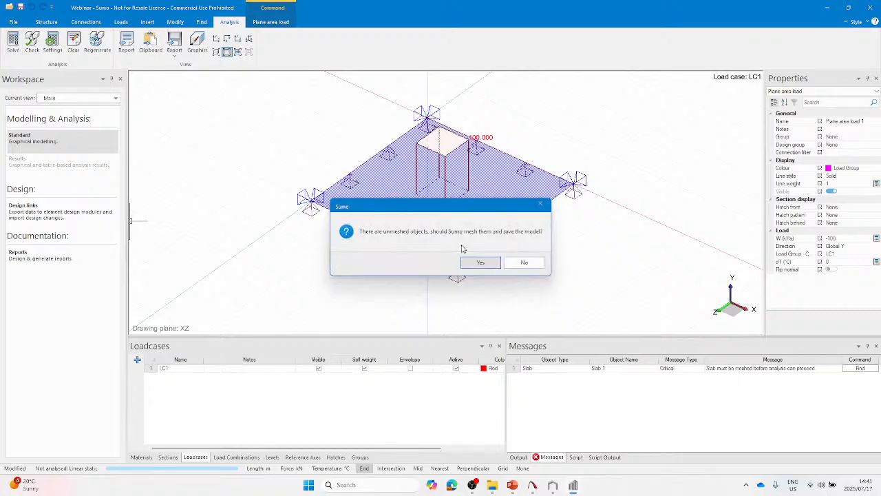
{"action": "left_click", "coordinate": [479, 262]}
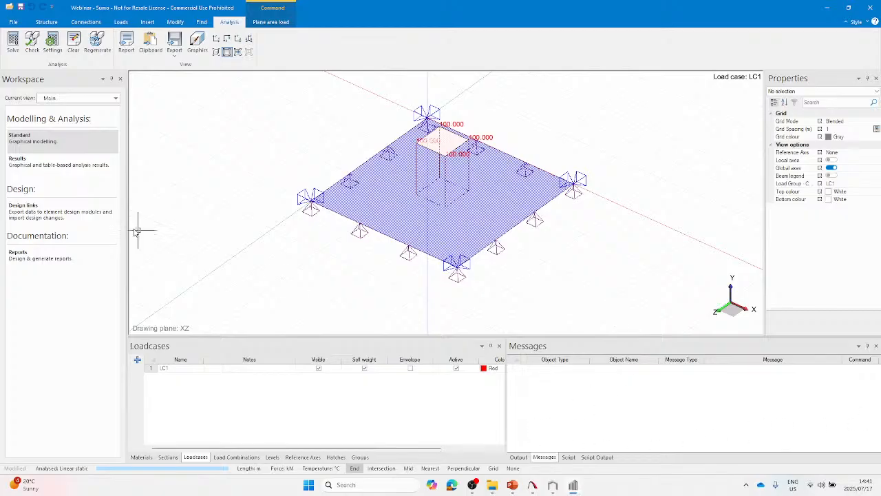
Step: Open the analysis results and examine the slab's total displacement under LC1
{"action": "left_click", "coordinate": [60, 167]}
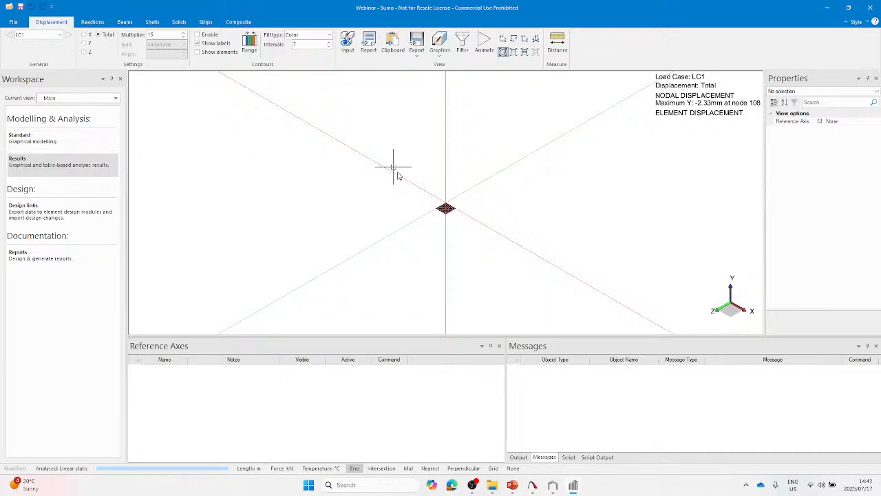
{"action": "mouse_move", "coordinate": [444, 219]}
{"action": "scroll", "coordinate": [446, 215], "scroll_direction": "up", "scroll_amount": 5}
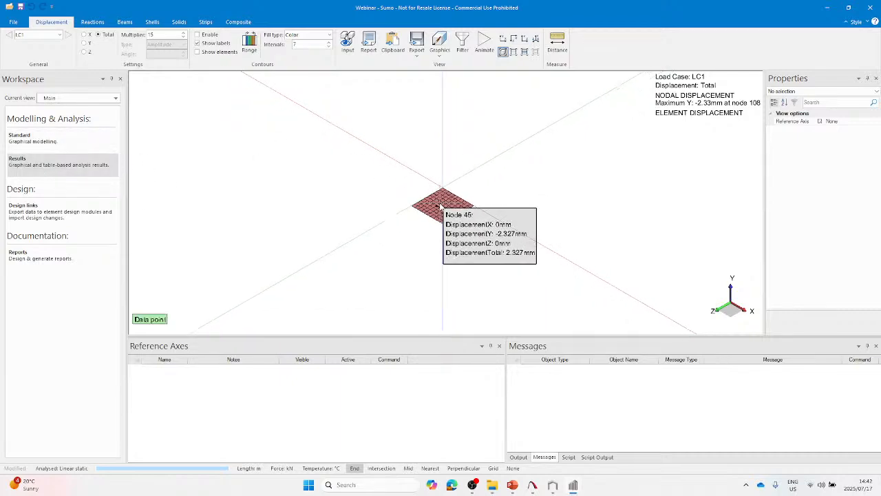
{"action": "scroll", "coordinate": [451, 209], "scroll_direction": "up", "scroll_amount": 2}
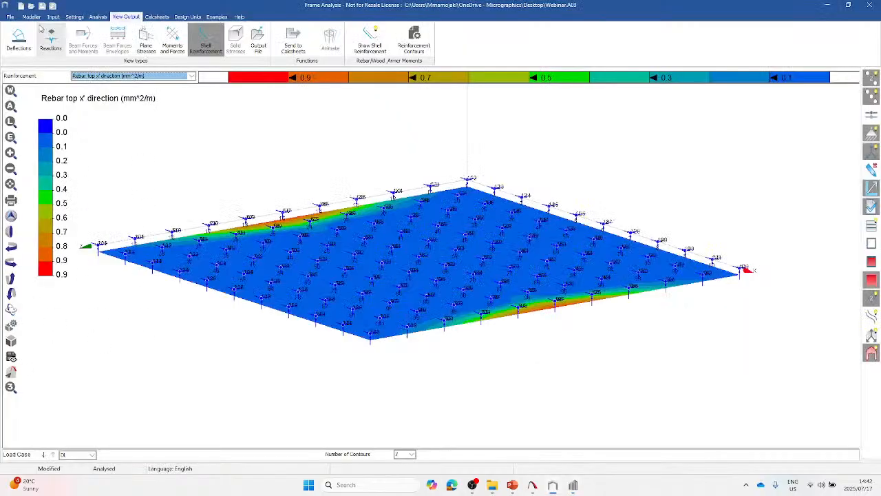
Step: Show the slab's deflections in Frame Analysis for comparison, and return to the Sumo displacement results
{"action": "left_click", "coordinate": [18, 39]}
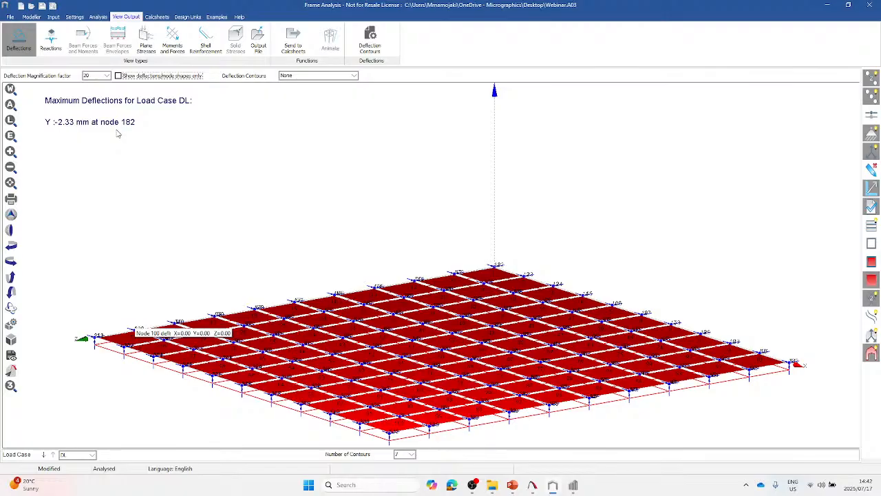
{"action": "key", "text": "alt+Tab"}
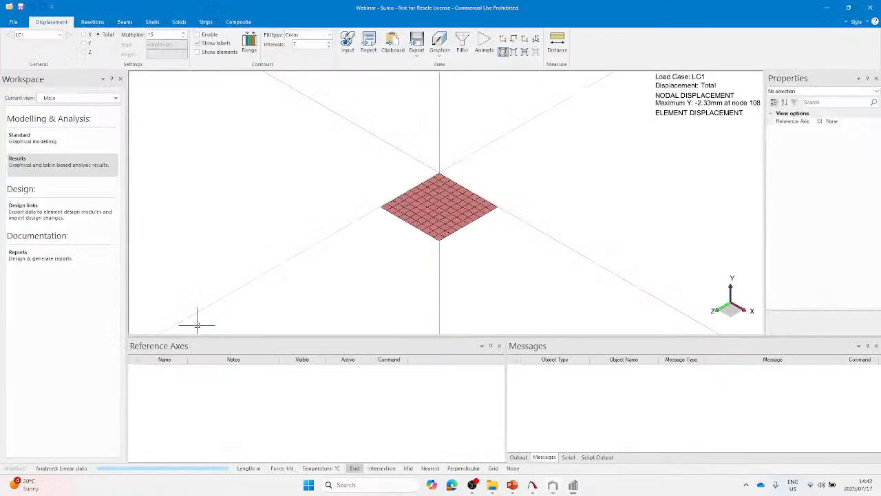
{"action": "scroll", "coordinate": [482, 183], "scroll_direction": "up", "scroll_amount": 2}
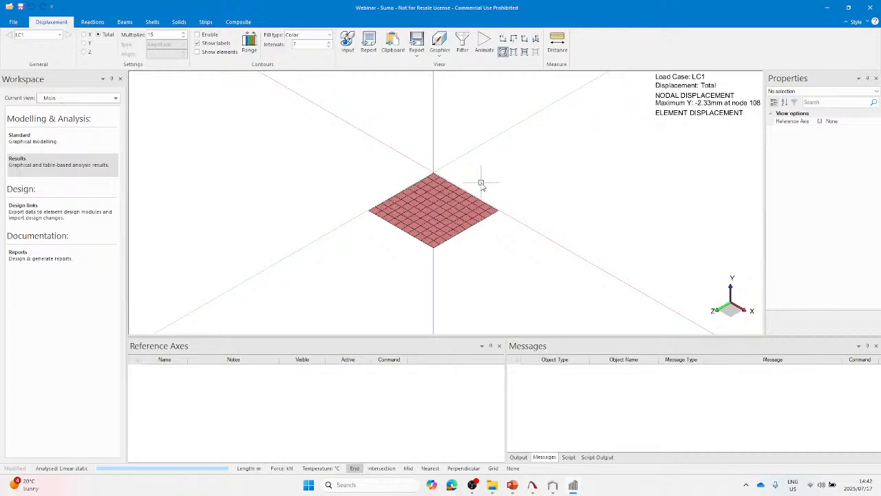
Step: Inspect the nodal displacements across the slab in a top view, and animate the displacement in a front view
{"action": "left_click", "coordinate": [513, 38]}
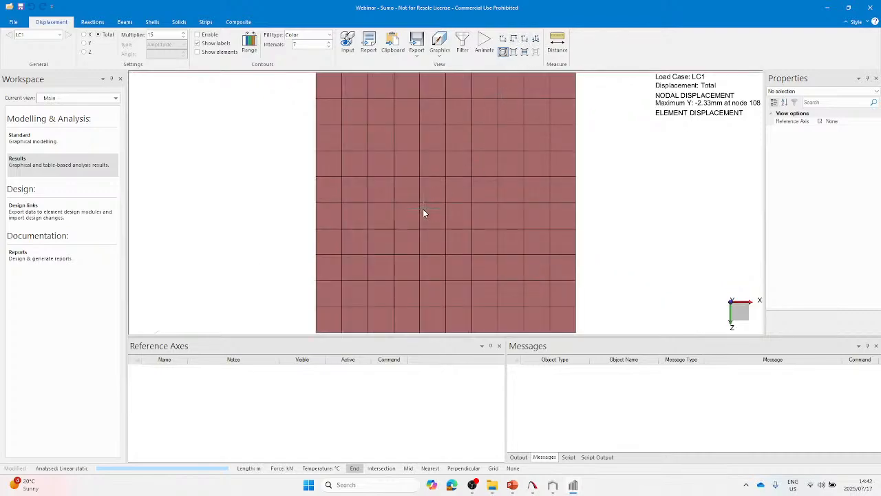
{"action": "scroll", "coordinate": [424, 208], "scroll_direction": "down", "scroll_amount": 1}
{"action": "mouse_move", "coordinate": [468, 112]}
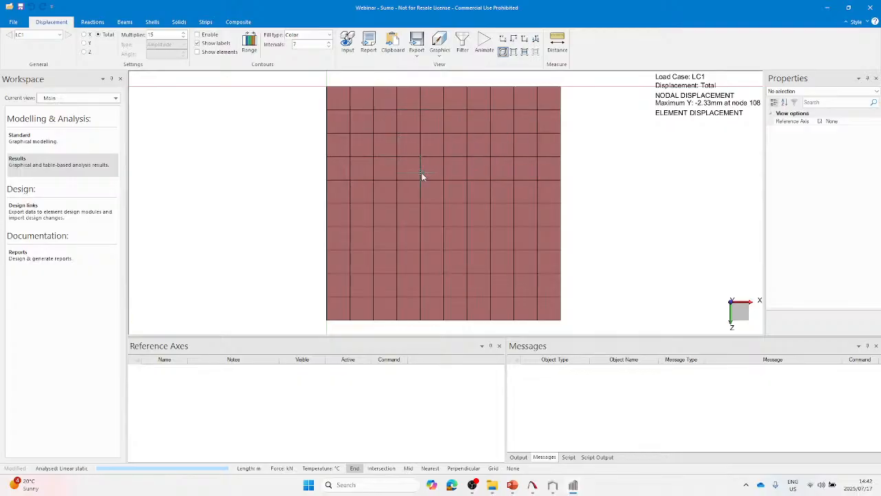
{"action": "mouse_move", "coordinate": [444, 205]}
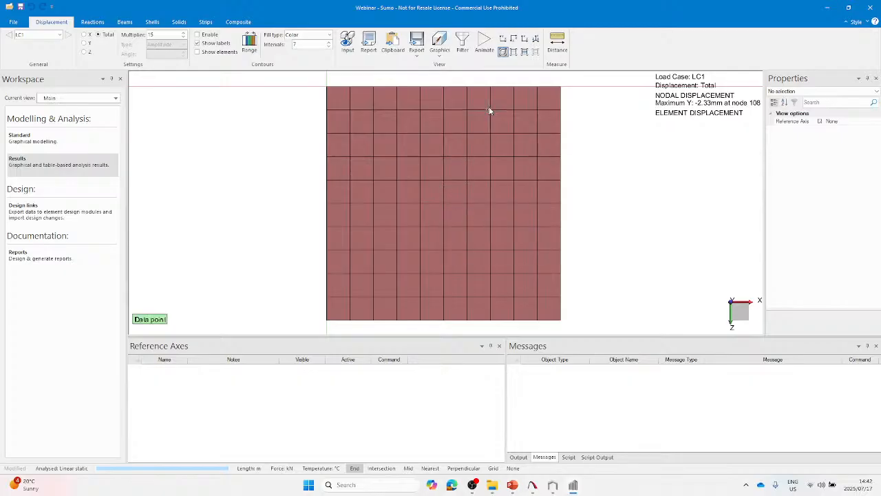
{"action": "left_click", "coordinate": [504, 41]}
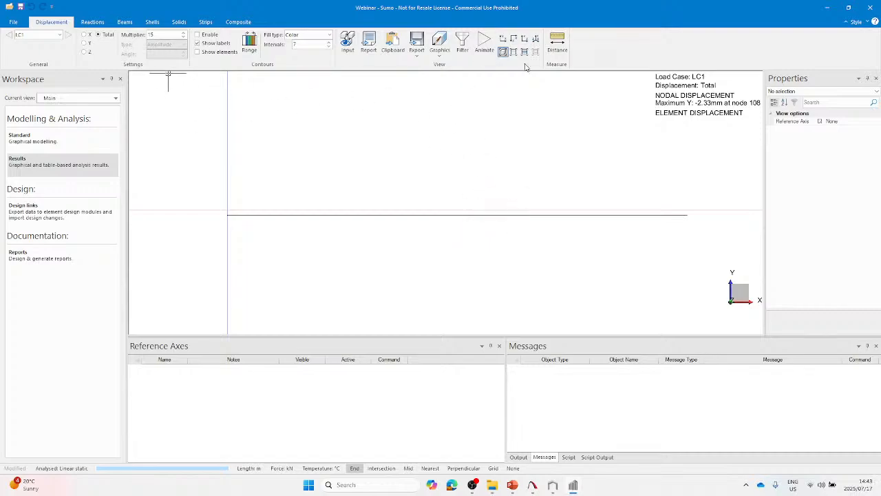
{"action": "left_click", "coordinate": [483, 47]}
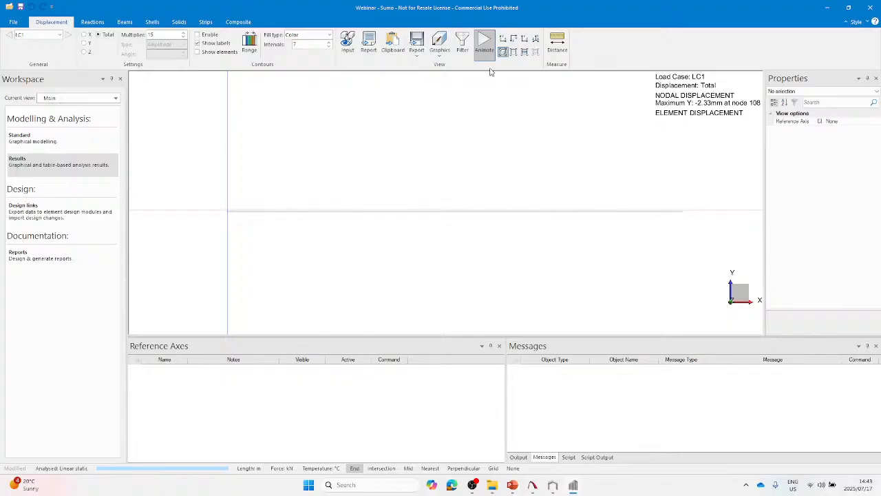
Step: Stop the displacement animation and view the displaced slab mesh from the top
{"action": "left_click", "coordinate": [484, 43]}
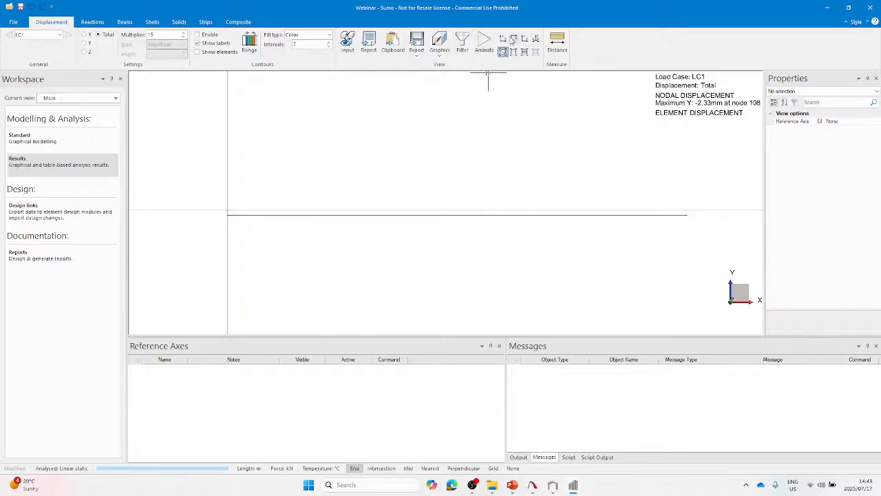
{"action": "left_click", "coordinate": [513, 39]}
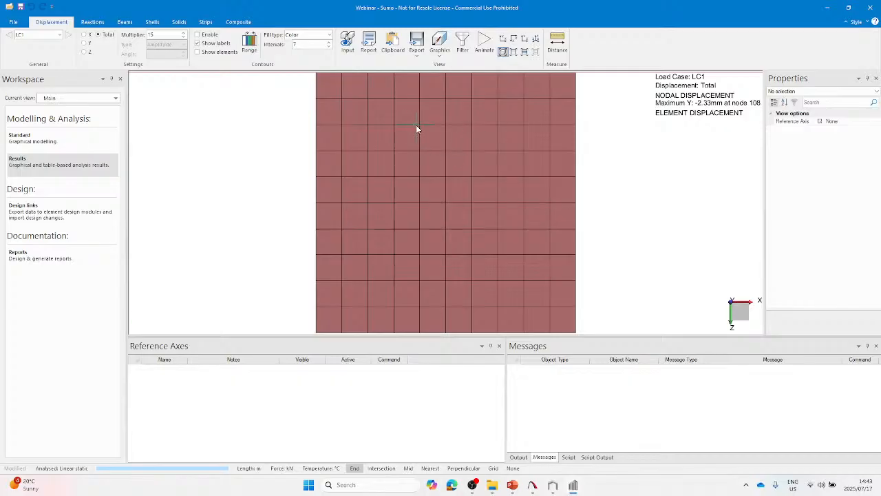
{"action": "mouse_move", "coordinate": [417, 128]}
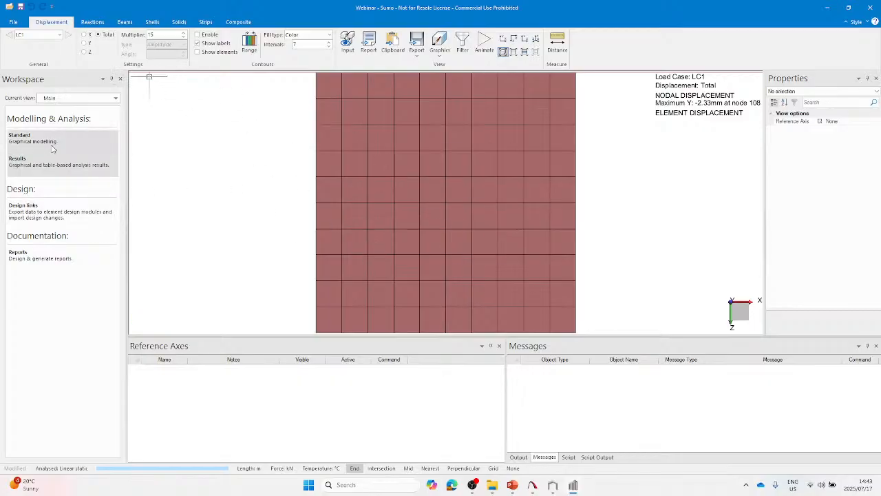
Step: Display the slab's support reactions under LC1 and examine the nodal values in an isometric view
{"action": "left_click", "coordinate": [89, 22]}
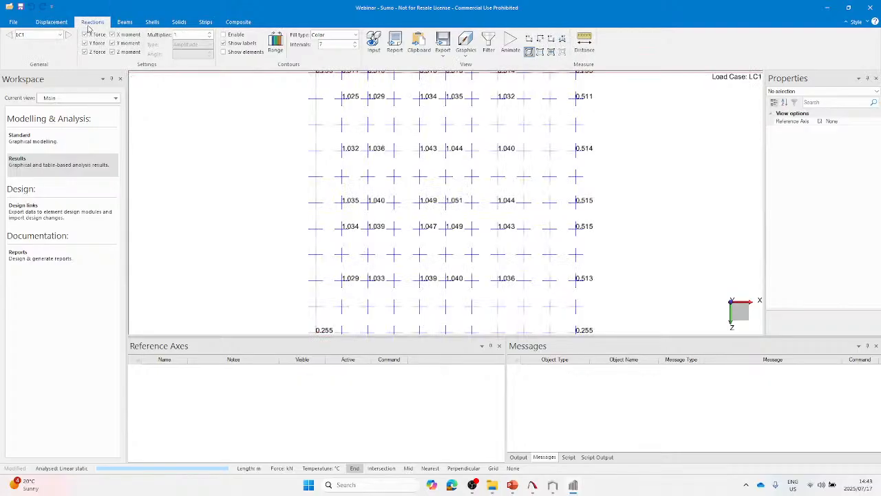
{"action": "left_click", "coordinate": [560, 40]}
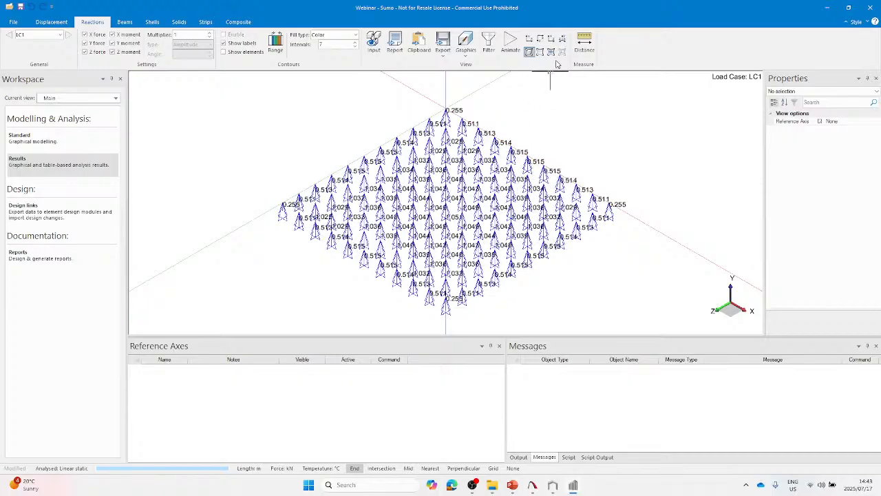
{"action": "scroll", "coordinate": [478, 134], "scroll_direction": "up", "scroll_amount": 1}
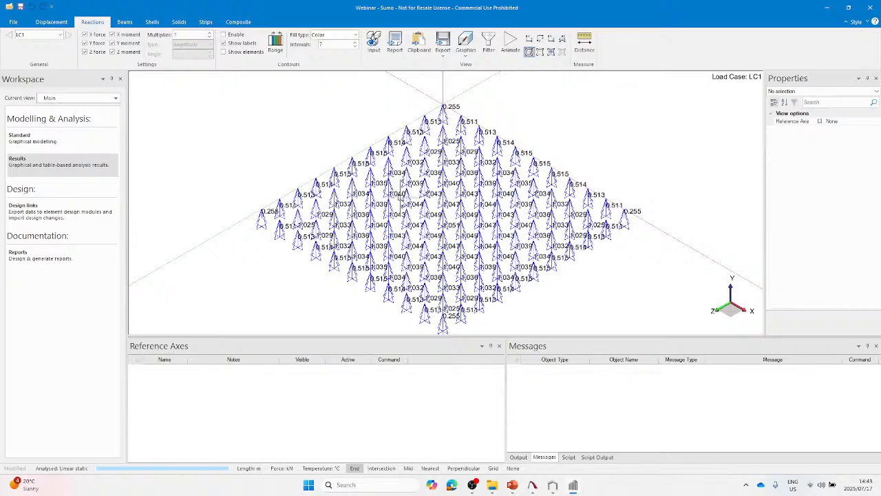
{"action": "scroll", "coordinate": [397, 245], "scroll_direction": "up", "scroll_amount": 2}
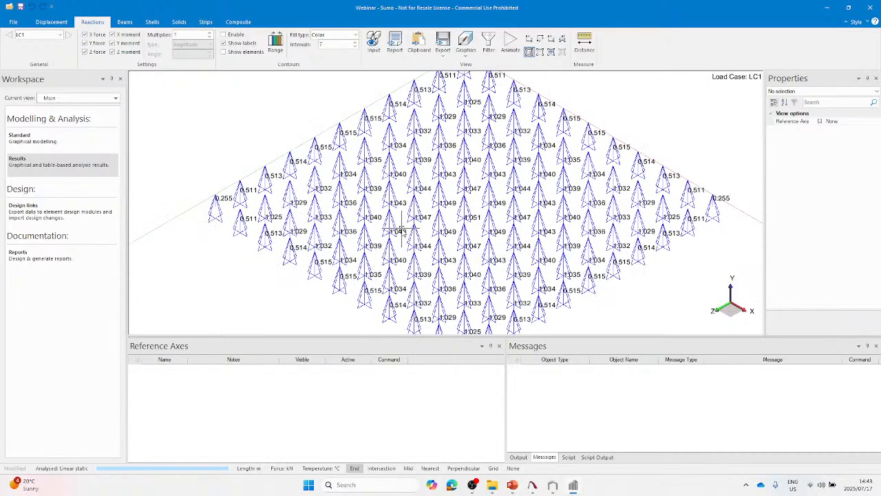
{"action": "scroll", "coordinate": [399, 227], "scroll_direction": "down", "scroll_amount": 1}
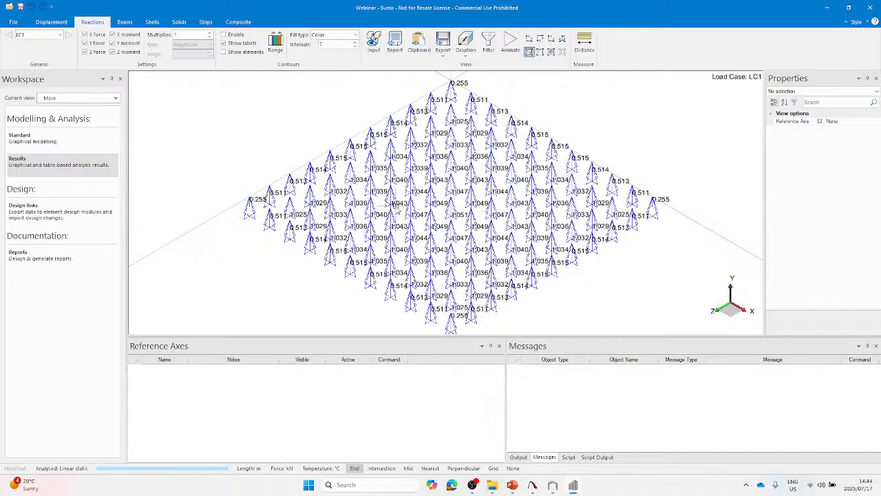
{"action": "scroll", "coordinate": [397, 207], "scroll_direction": "up", "scroll_amount": 1}
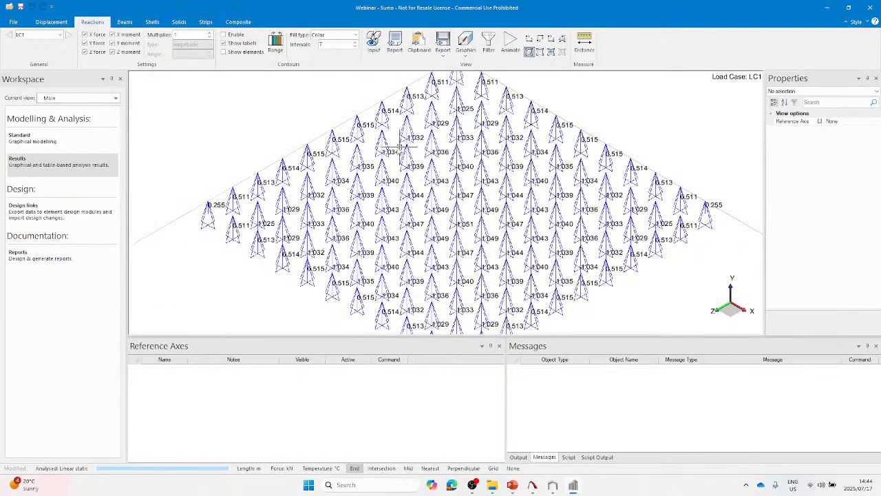
{"action": "scroll", "coordinate": [377, 155], "scroll_direction": "up", "scroll_amount": 1}
{"action": "scroll", "coordinate": [390, 125], "scroll_direction": "up", "scroll_amount": 1}
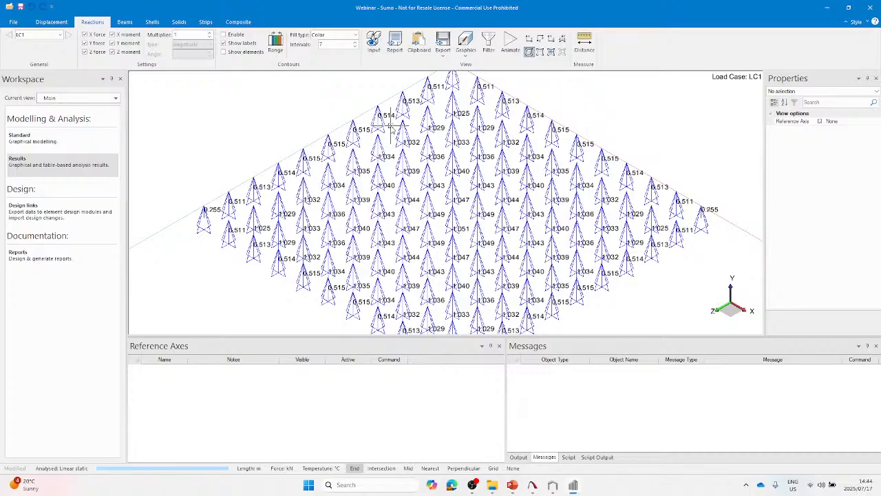
{"action": "scroll", "coordinate": [294, 167], "scroll_direction": "down", "scroll_amount": 1}
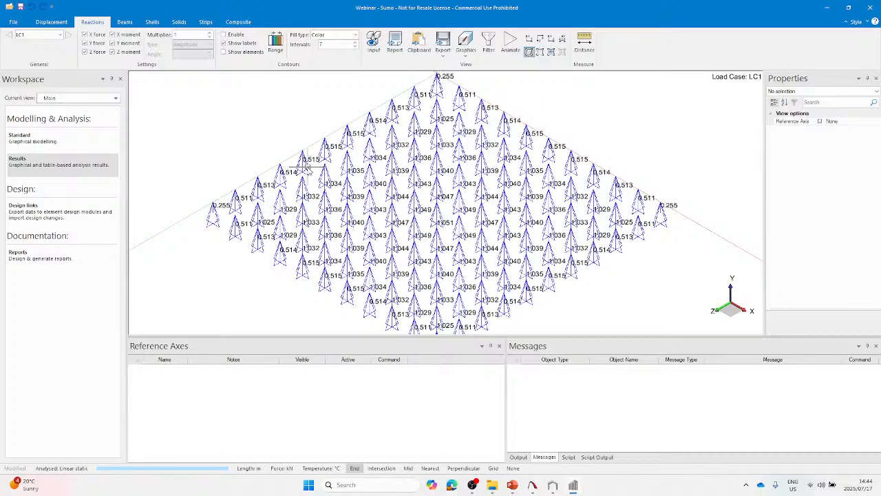
{"action": "scroll", "coordinate": [405, 230], "scroll_direction": "down", "scroll_amount": 2}
{"action": "scroll", "coordinate": [416, 288], "scroll_direction": "up", "scroll_amount": 2}
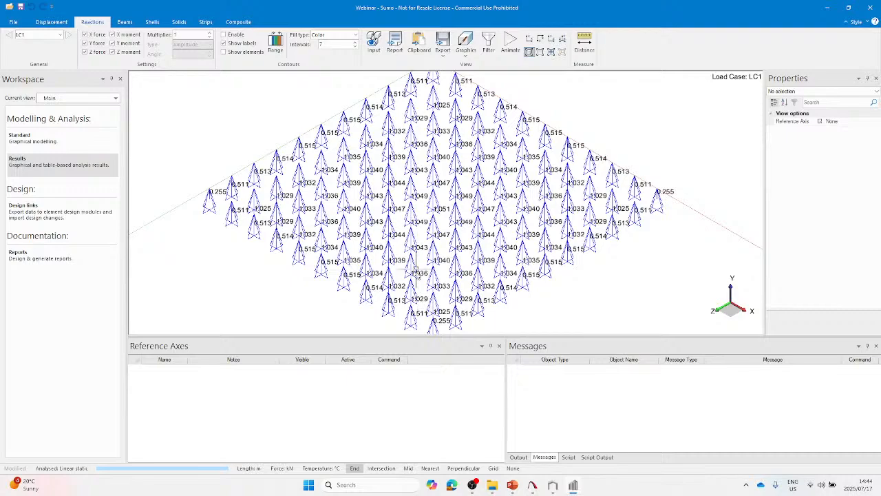
{"action": "scroll", "coordinate": [430, 290], "scroll_direction": "up", "scroll_amount": 2}
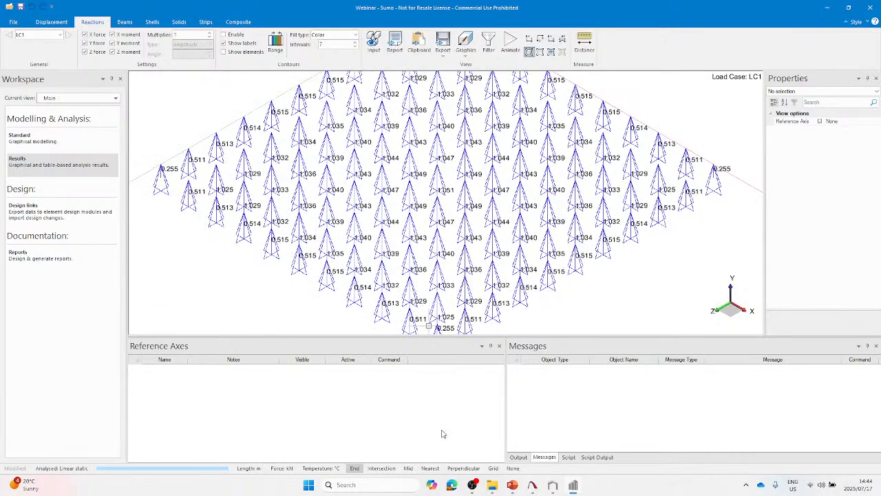
Step: Show the slab's reactions in Frame Analysis for comparison, and return to the Sumo reaction results
{"action": "key", "text": "alt+Tab"}
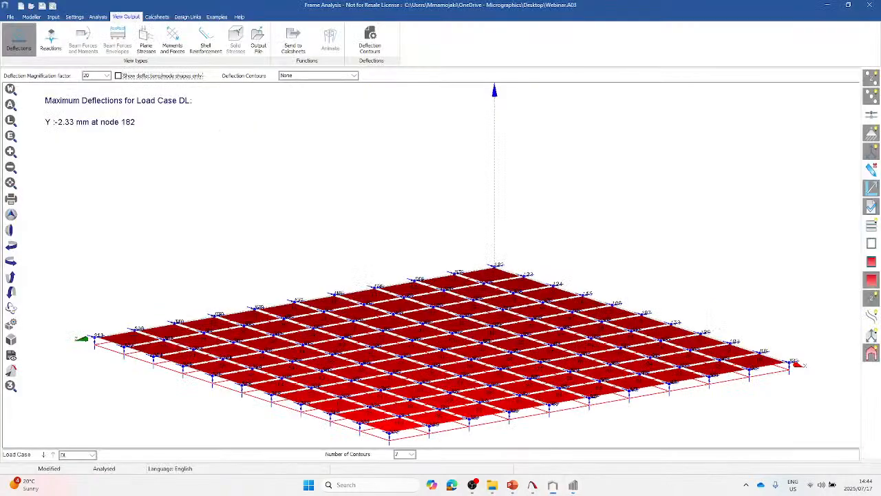
{"action": "left_click", "coordinate": [52, 41]}
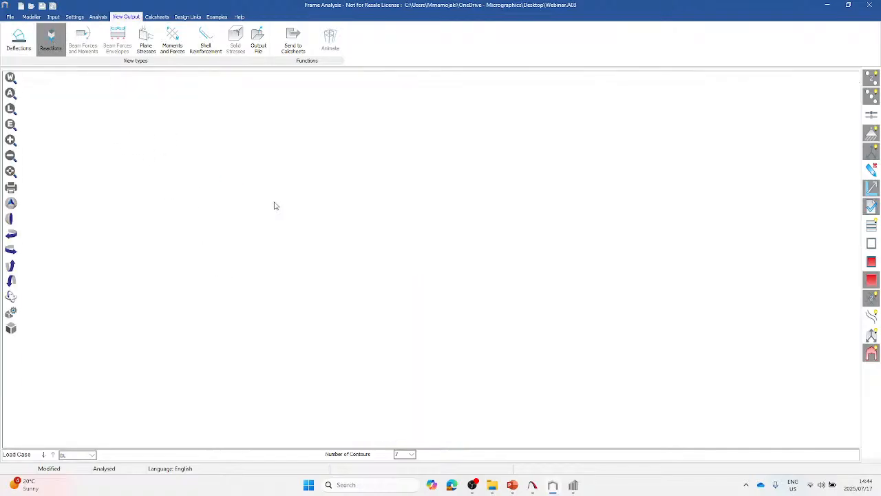
{"action": "scroll", "coordinate": [236, 400], "scroll_direction": "up", "scroll_amount": 2}
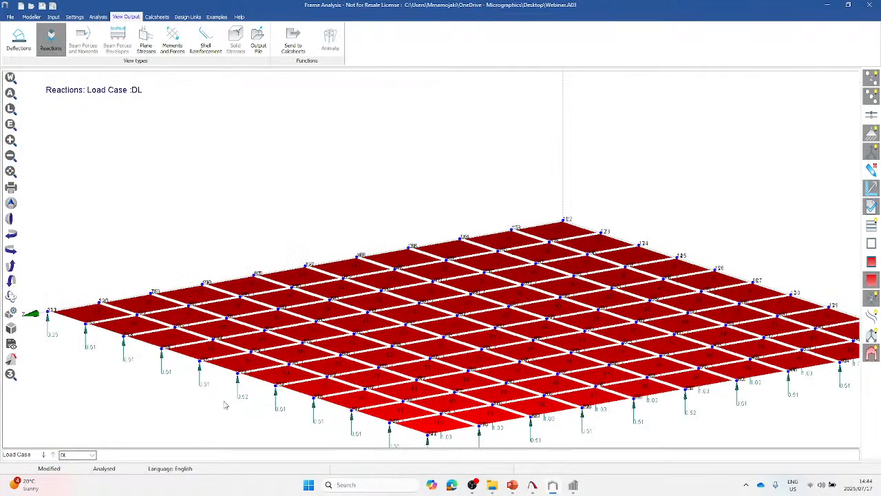
{"action": "key", "text": "alt+Tab"}
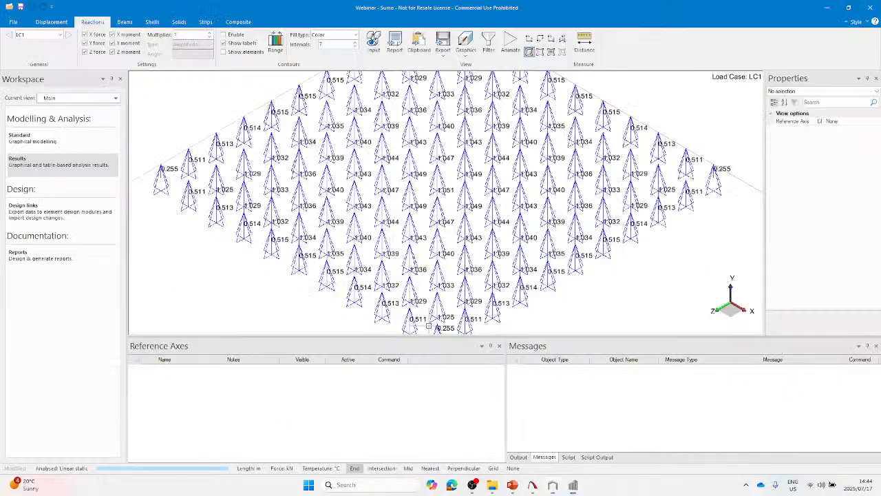
Step: Display the slab's shell results as Plate contours, viewing the Mx moments and then the My moments
{"action": "scroll", "coordinate": [361, 215], "scroll_direction": "down", "scroll_amount": 3}
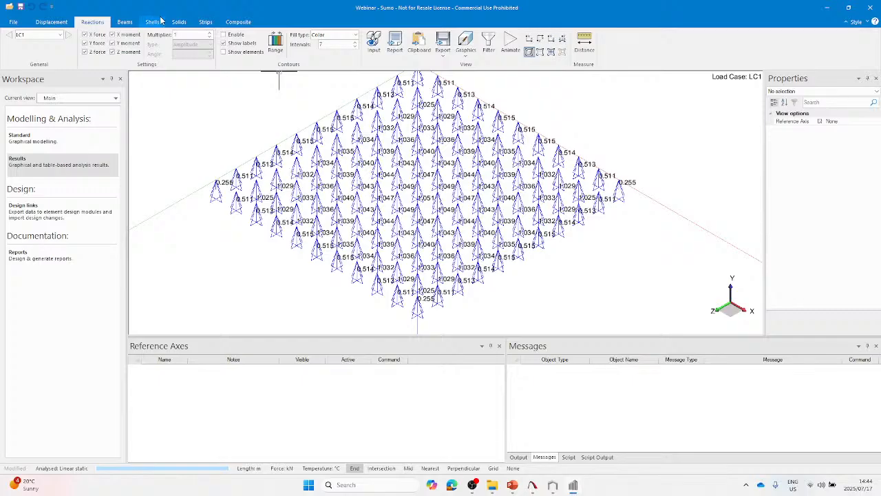
{"action": "left_click", "coordinate": [153, 21]}
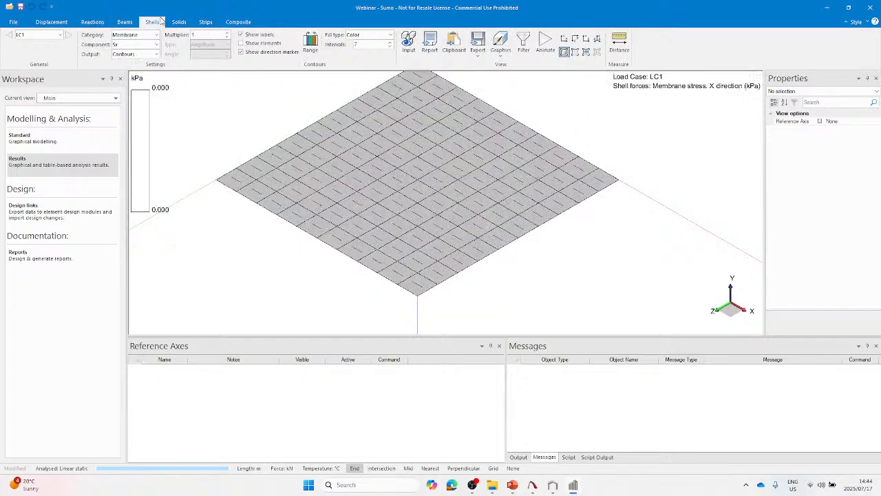
{"action": "left_click", "coordinate": [156, 35]}
{"action": "left_click", "coordinate": [124, 57]}
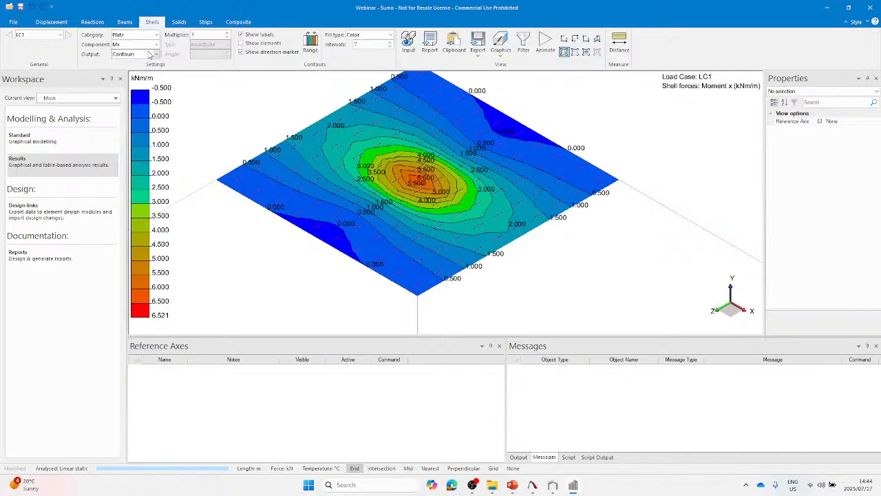
{"action": "left_click", "coordinate": [155, 45]}
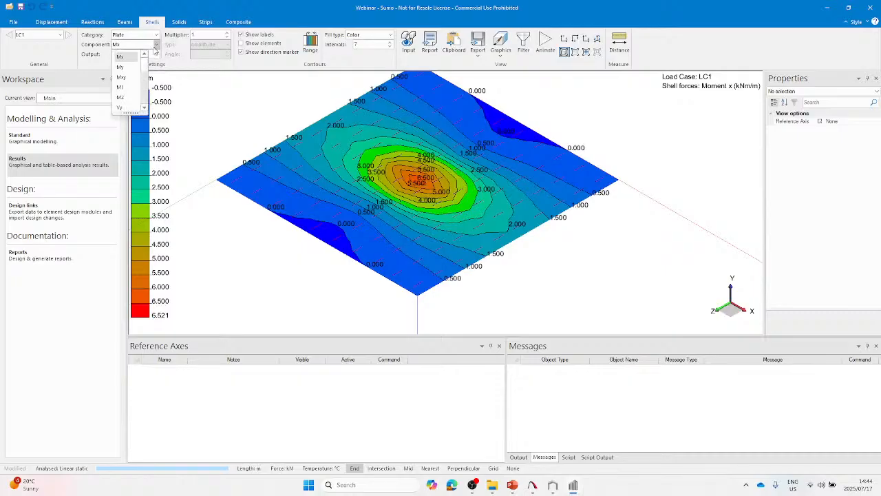
{"action": "left_click", "coordinate": [121, 67]}
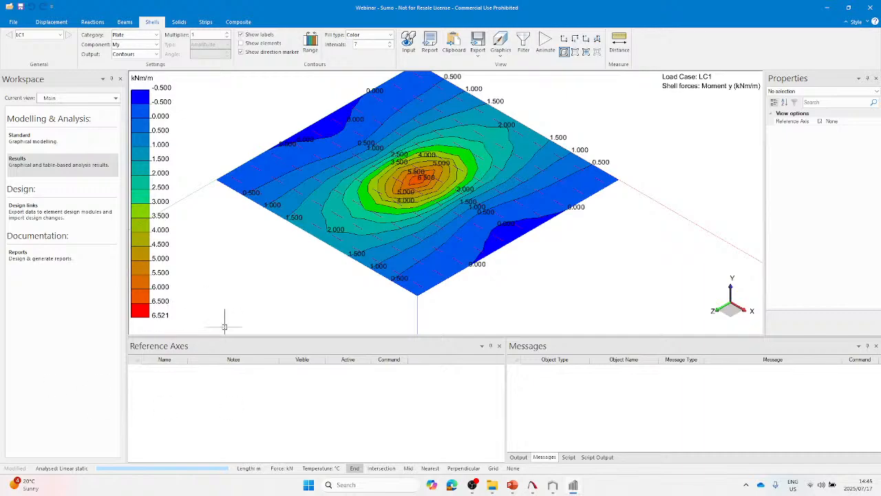
Step: Show the slab's My moment contours in Frame Analysis for comparison, and return to the Sumo shell results
{"action": "key", "text": "alt+Tab"}
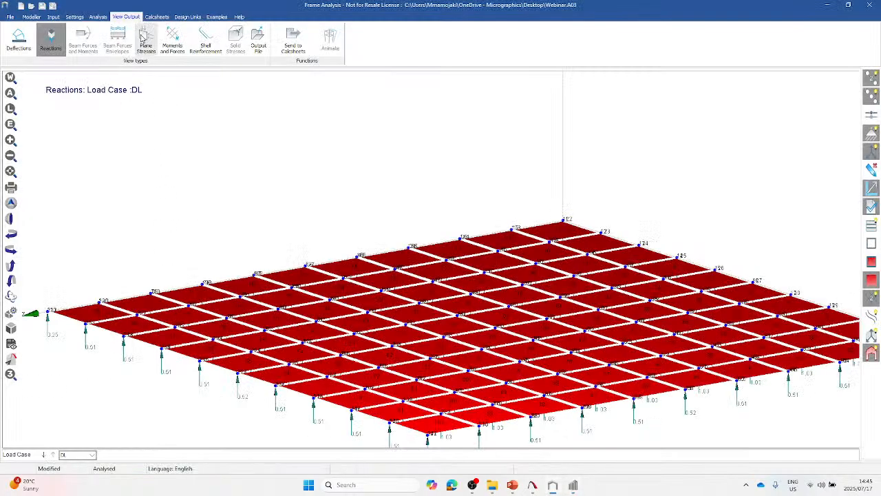
{"action": "left_click", "coordinate": [171, 40]}
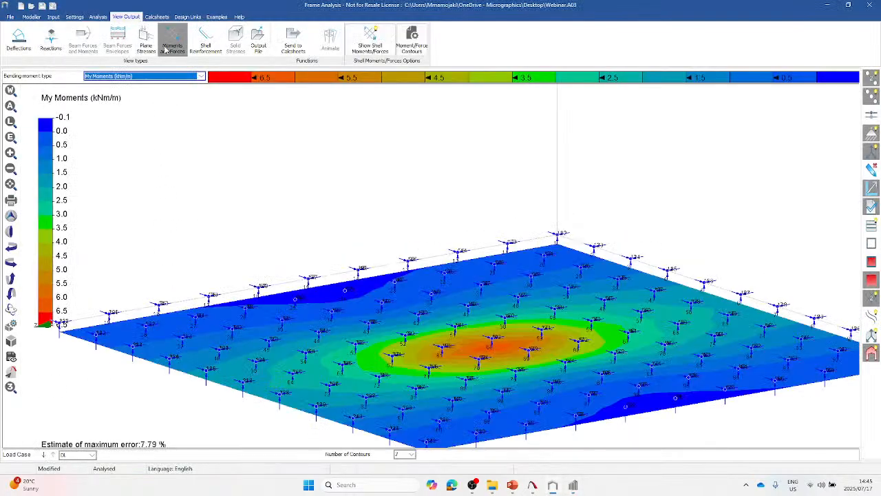
{"action": "scroll", "coordinate": [289, 191], "scroll_direction": "down", "scroll_amount": 2}
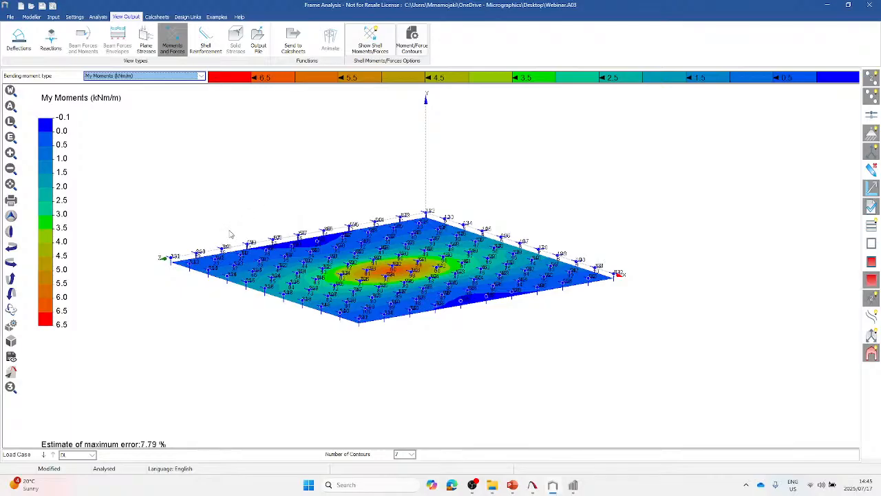
{"action": "scroll", "coordinate": [181, 272], "scroll_direction": "up", "scroll_amount": 1}
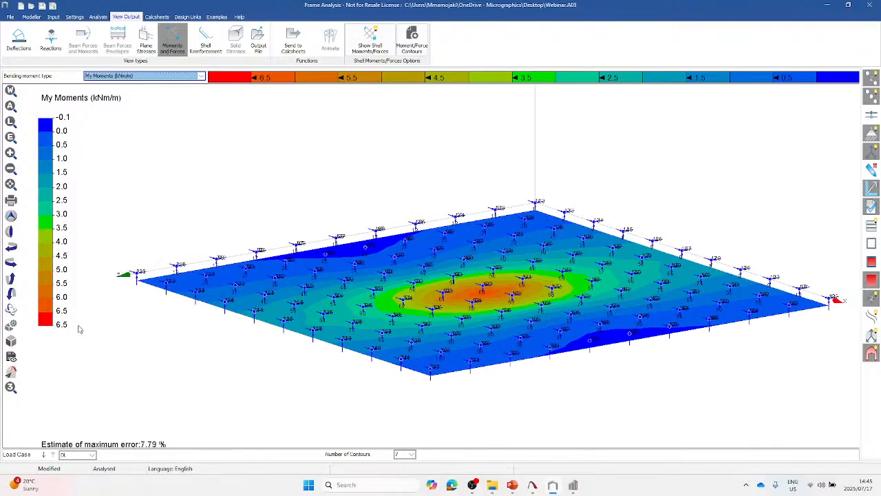
{"action": "key", "text": "alt+Tab"}
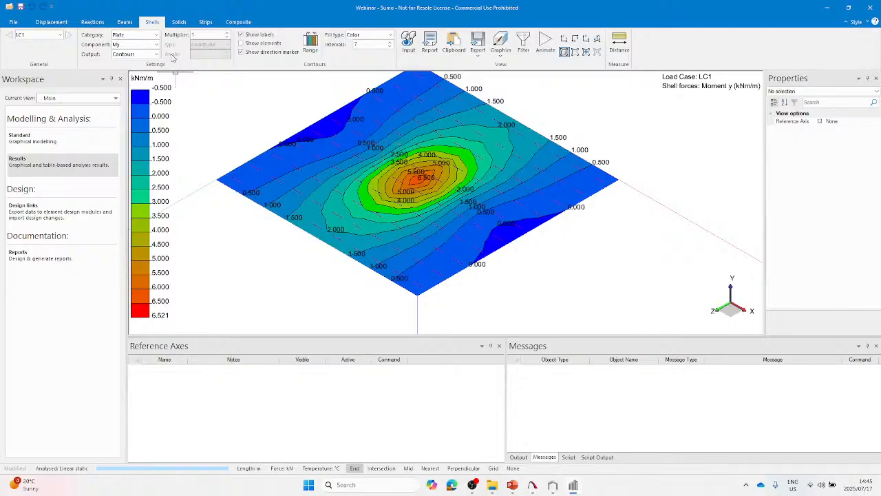
Step: Switch the shell results to the Reinforcement category and display the Asx' top contours across the slab
{"action": "left_click", "coordinate": [156, 36]}
{"action": "left_click", "coordinate": [136, 68]}
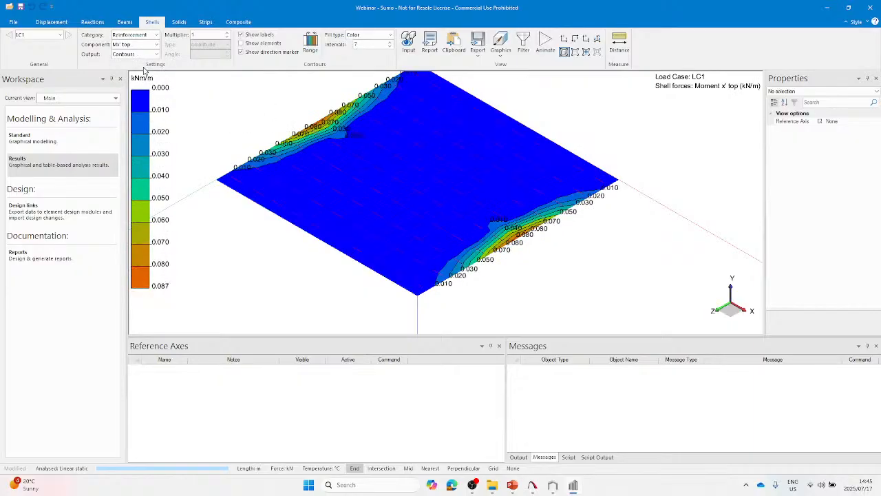
{"action": "left_click", "coordinate": [155, 44]}
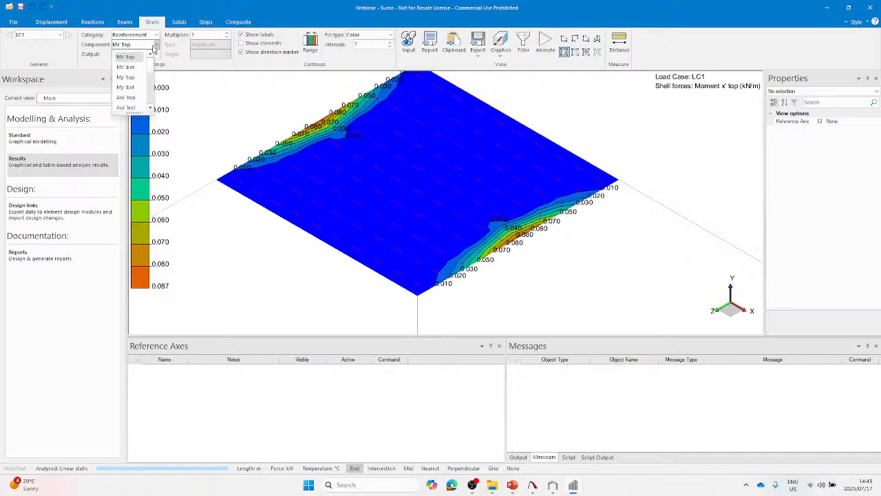
{"action": "left_click", "coordinate": [131, 88]}
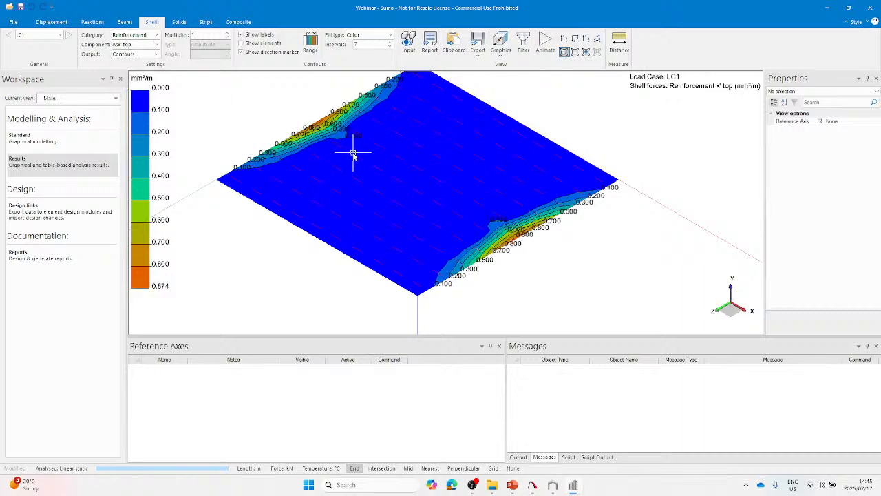
{"action": "scroll", "coordinate": [360, 212], "scroll_direction": "down", "scroll_amount": 1}
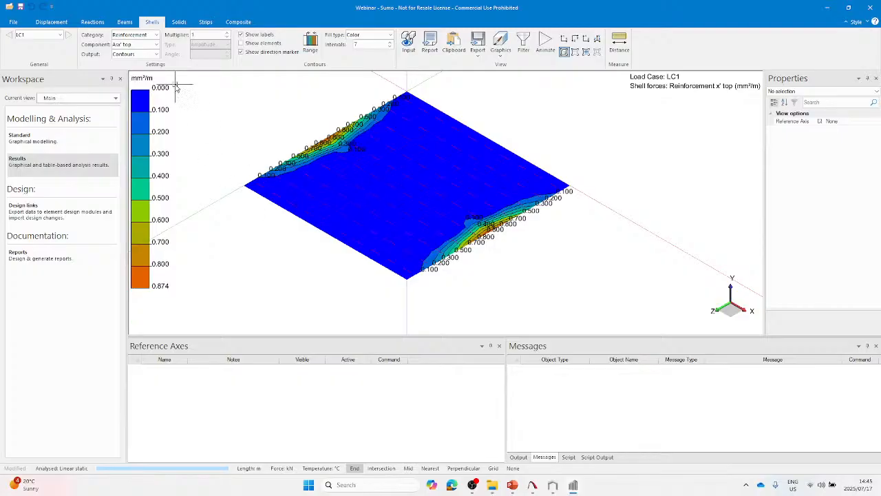
Step: Display the slab's Asy' top reinforcement contours, followed by the Asy' bot contours
{"action": "left_click", "coordinate": [127, 45]}
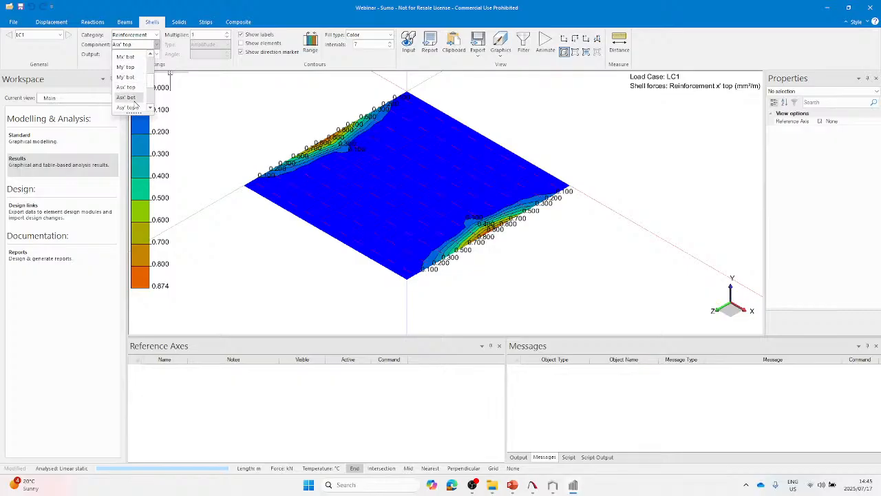
{"action": "left_click", "coordinate": [126, 108]}
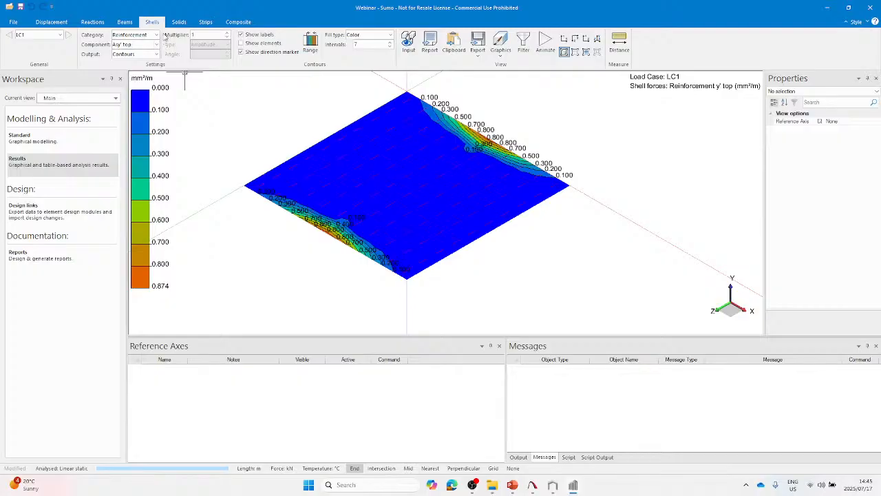
{"action": "left_click", "coordinate": [157, 44]}
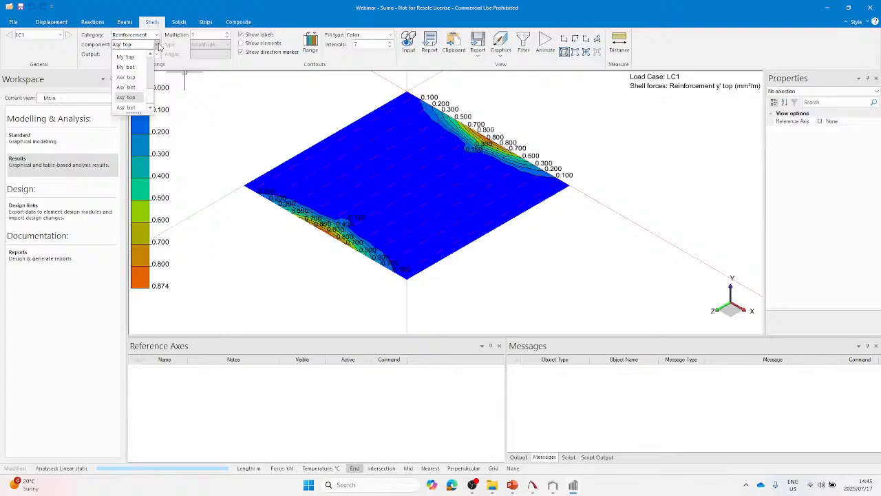
{"action": "left_click", "coordinate": [133, 108]}
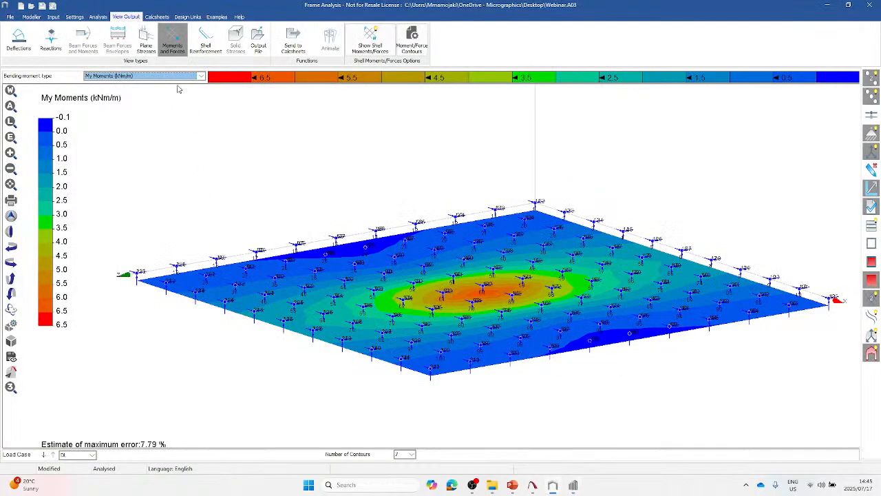
Step: Switch the Frame Analysis output to shell reinforcement and display the slab's Wood & Armer M bot y' direction contours
{"action": "left_click", "coordinate": [205, 41]}
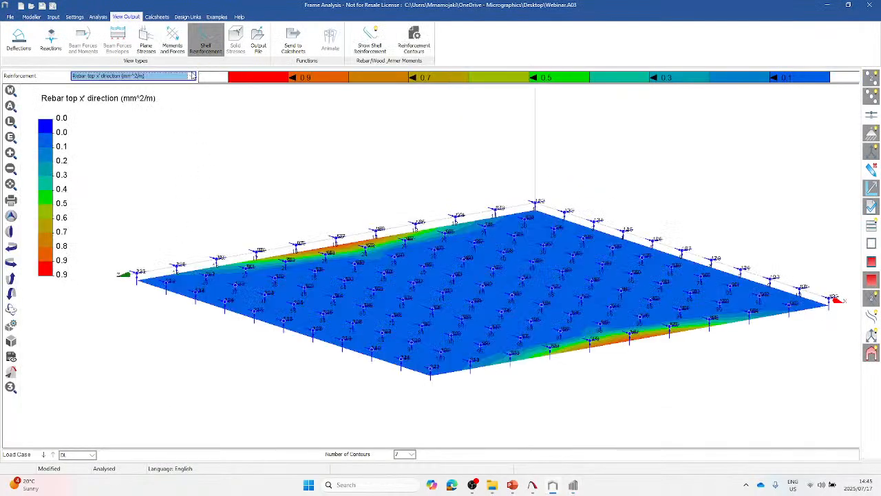
{"action": "left_click", "coordinate": [192, 77]}
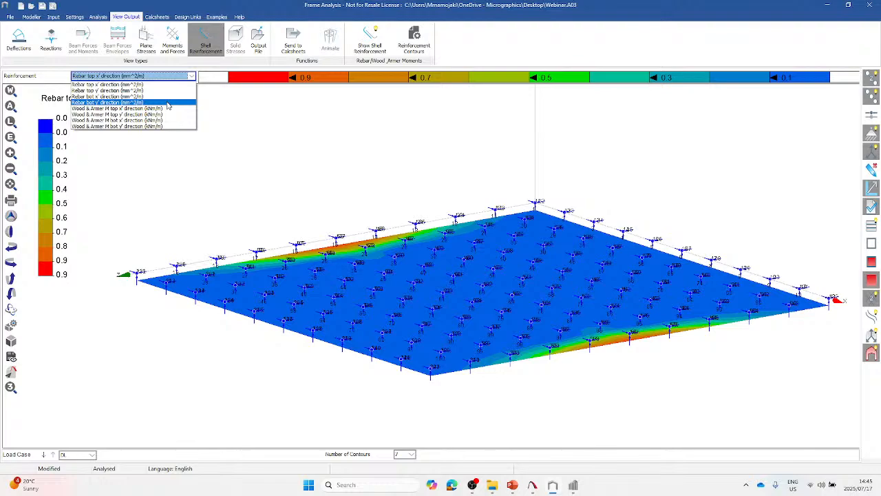
{"action": "left_click", "coordinate": [149, 126]}
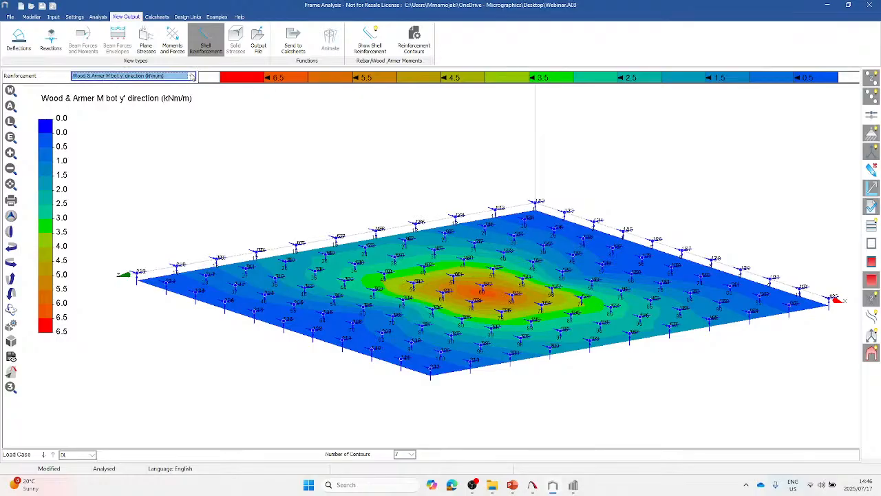
Step: Show the slab's Rebar bot y' direction contours for comparison, and return to the Sumo reinforcement results
{"action": "left_click", "coordinate": [192, 76]}
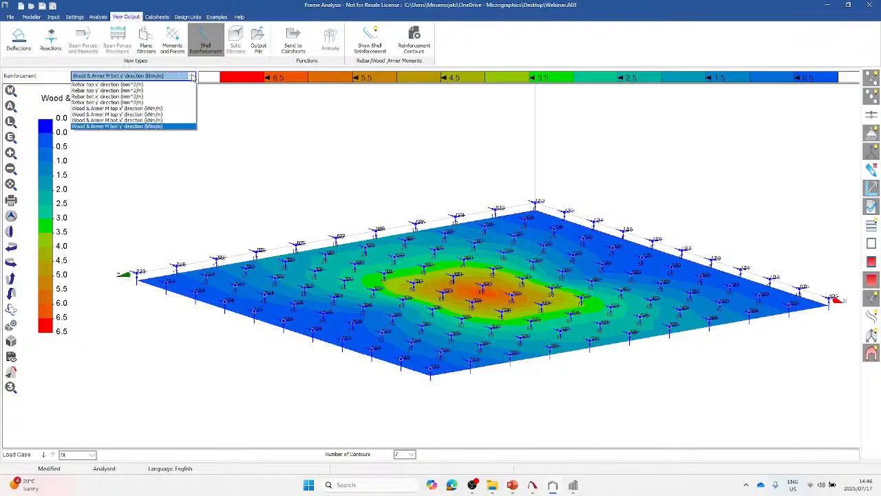
{"action": "left_click", "coordinate": [160, 102]}
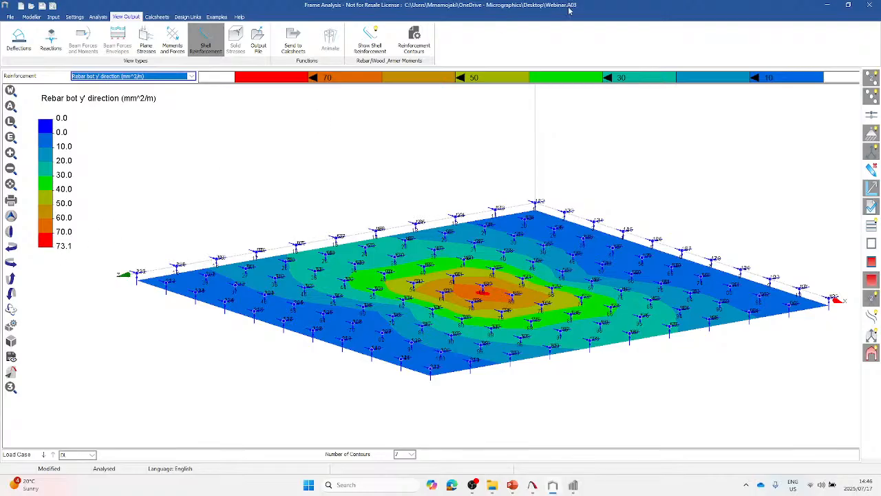
{"action": "left_click", "coordinate": [827, 6]}
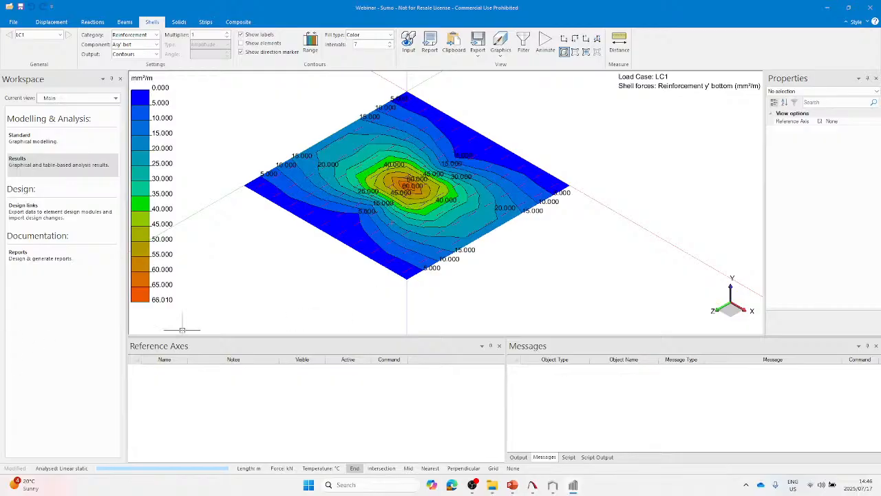
Step: Switch to the presentation, advance from the spring stiffness slide to the closing questions slide, and return to Sumo
{"action": "key", "text": "alt+Tab"}
{"action": "key", "text": "alt+Tab"}
{"action": "key", "text": "alt+Tab"}
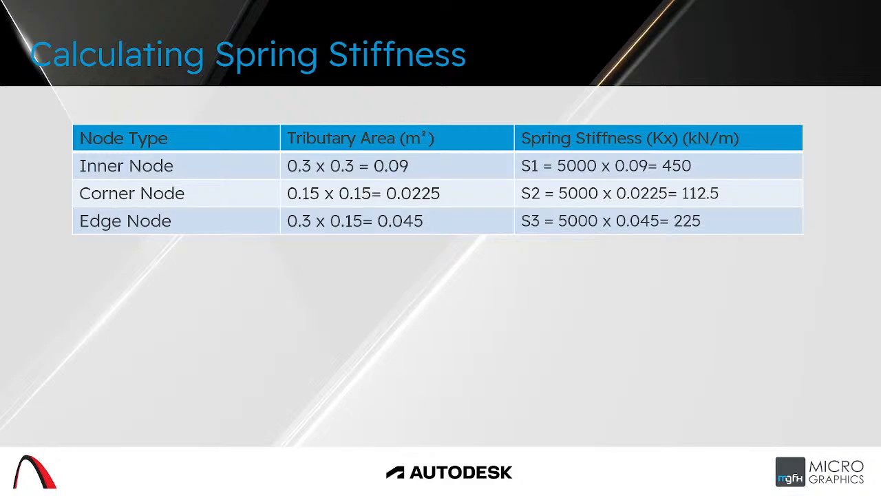
{"action": "key", "text": "Right"}
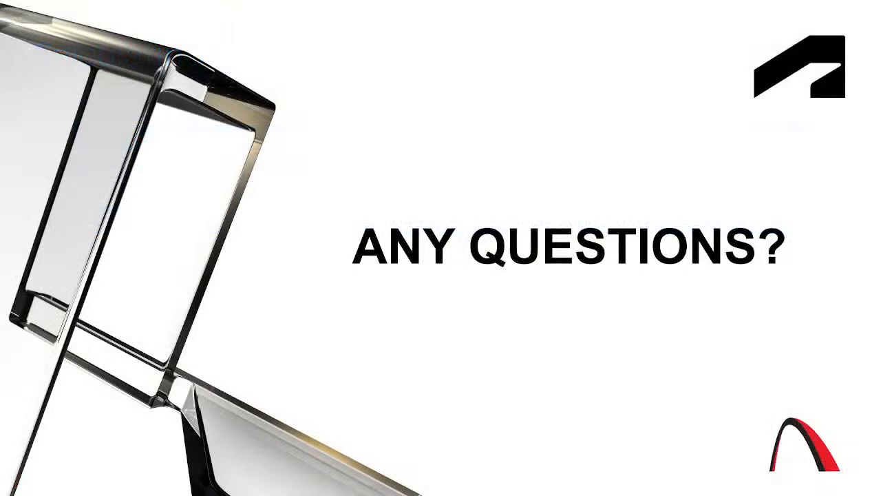
{"action": "key", "text": "alt+Tab"}
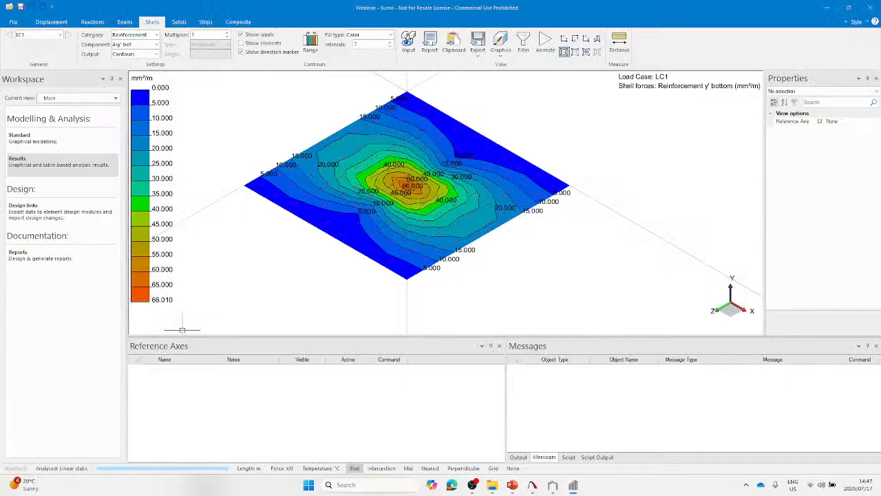